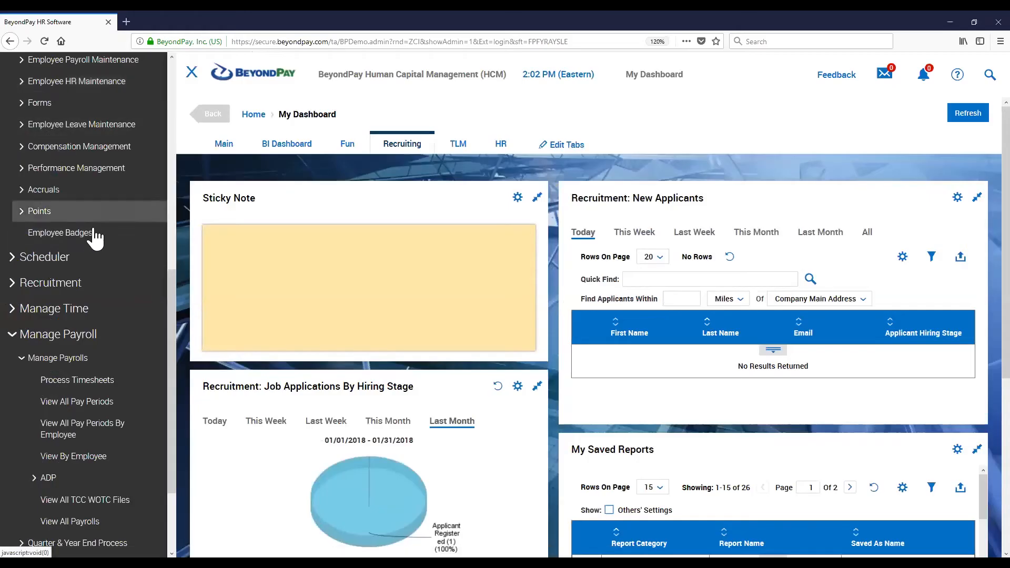
# Open the Employee Information list from the My Employees section of the navigation menu
pyautogui.scroll(10, 79, 234)
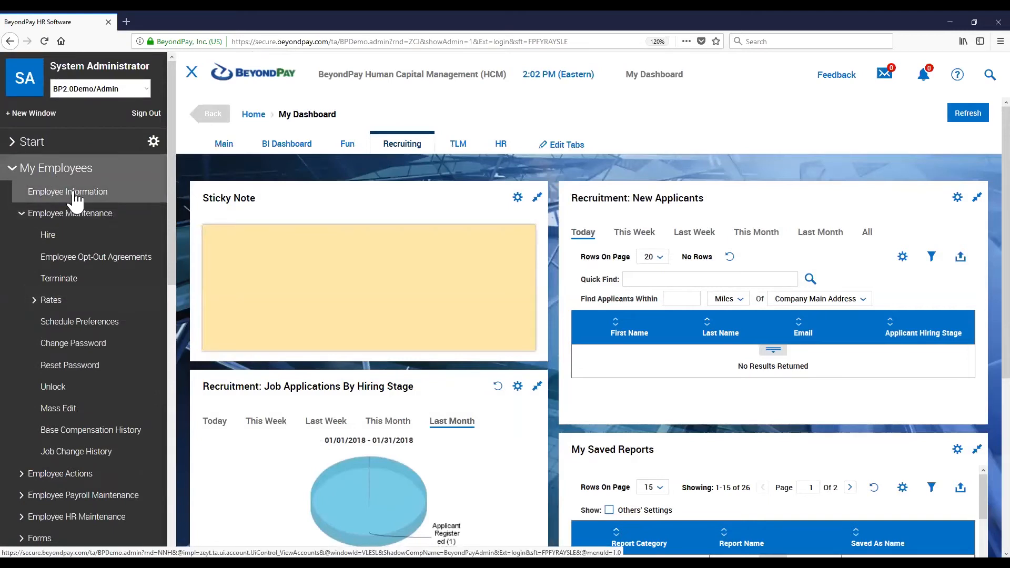
pyautogui.click(72, 193)
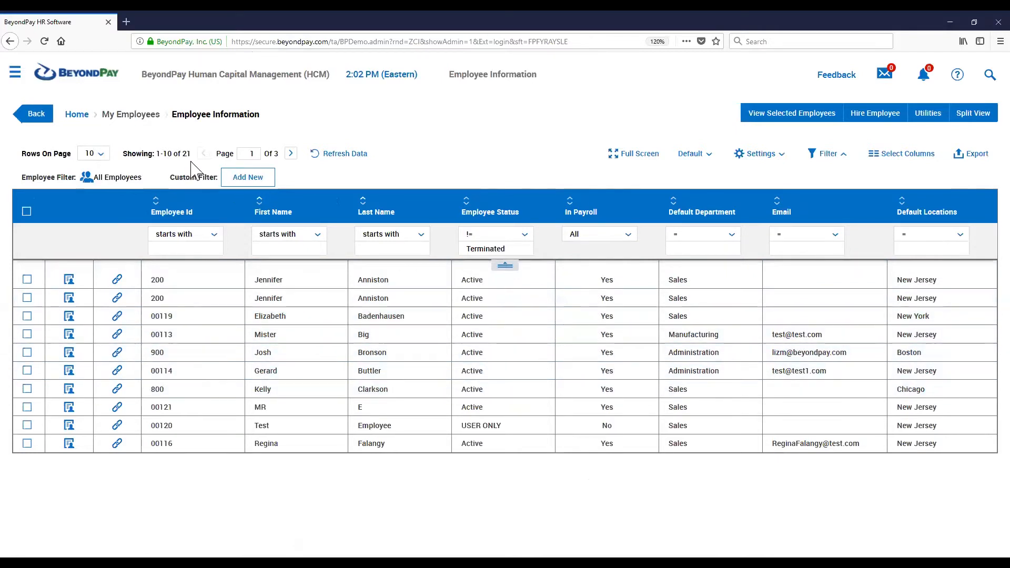
pyautogui.moveTo(192, 150); pyautogui.dragTo(125, 158)
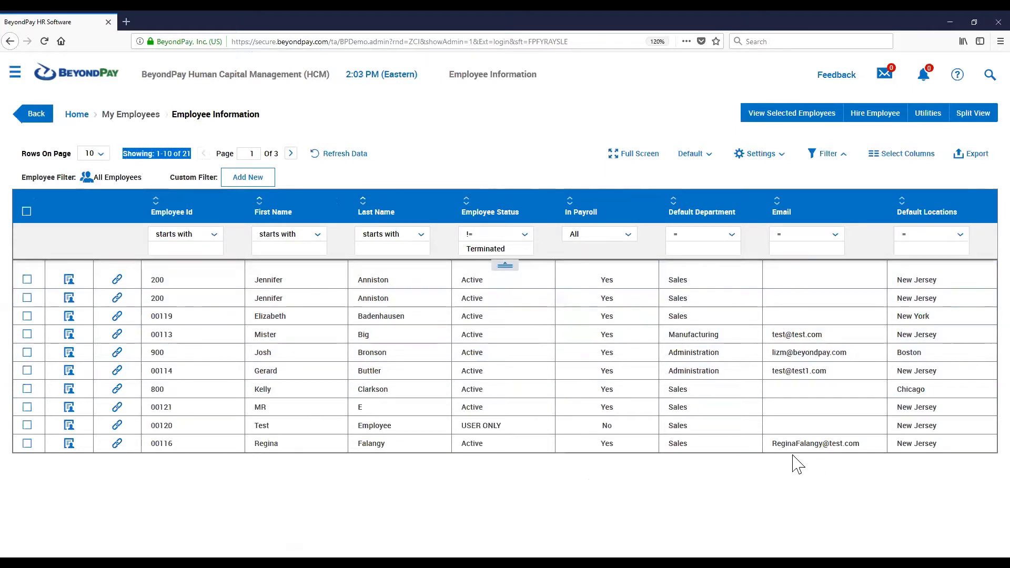
pyautogui.click(432, 122)
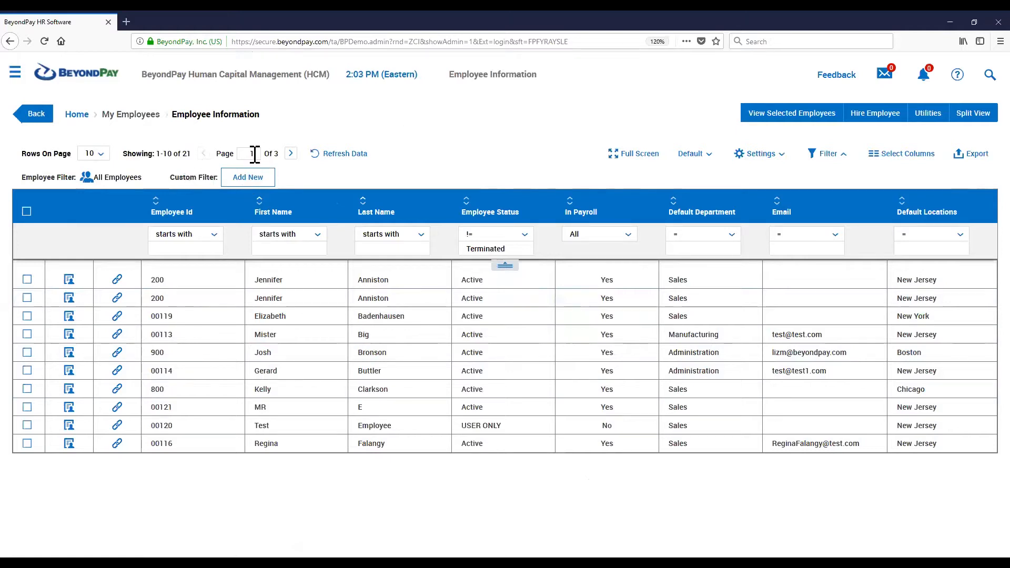
# Set the list to show 200 rows per page and refresh the data
pyautogui.click(100, 153)
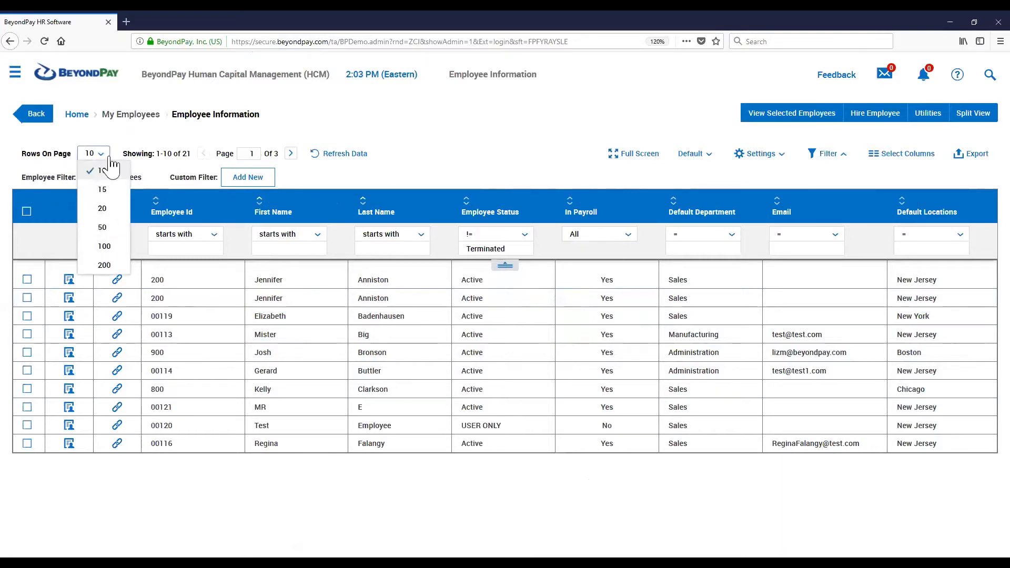
pyautogui.click(105, 266)
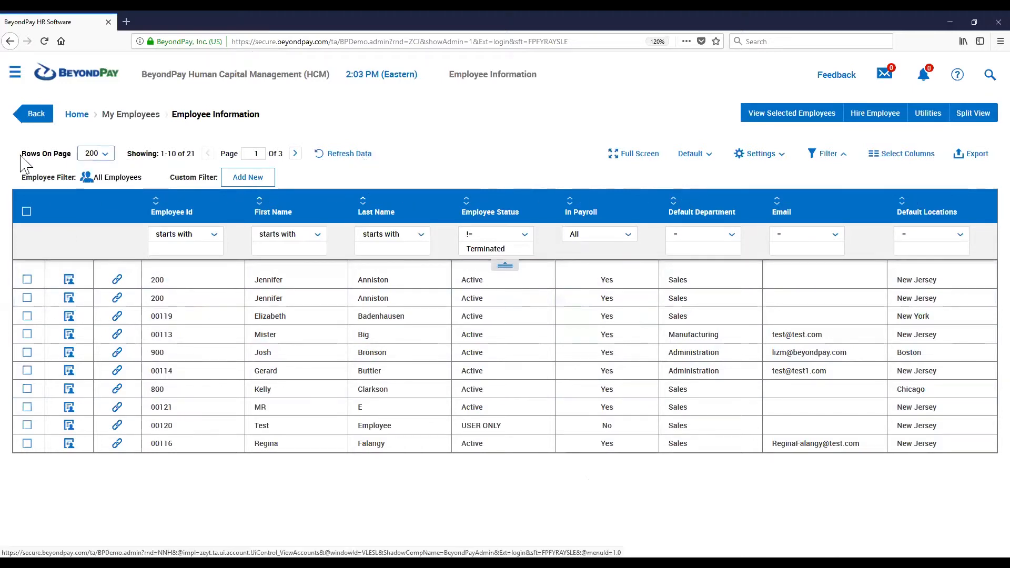
pyautogui.moveTo(421, 224)
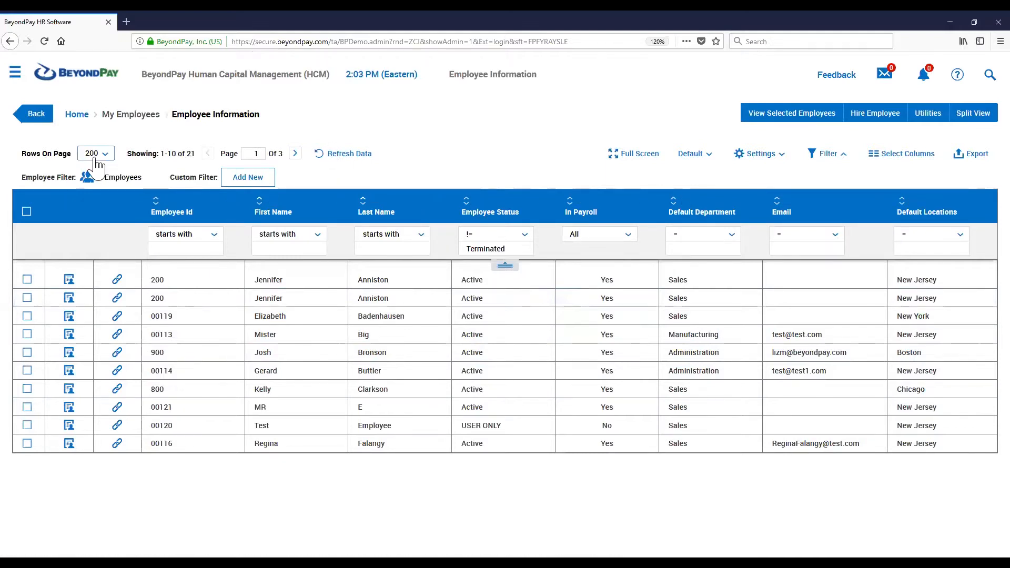
pyautogui.click(337, 154)
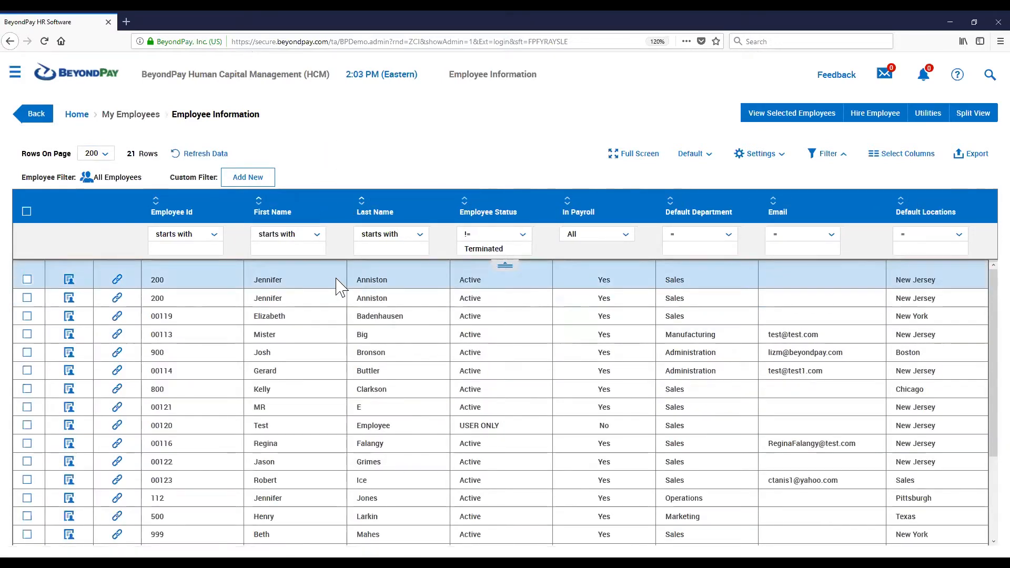
# Filter the employee list to first names starting with "jennifer"
pyautogui.scroll(-3, 368, 300)
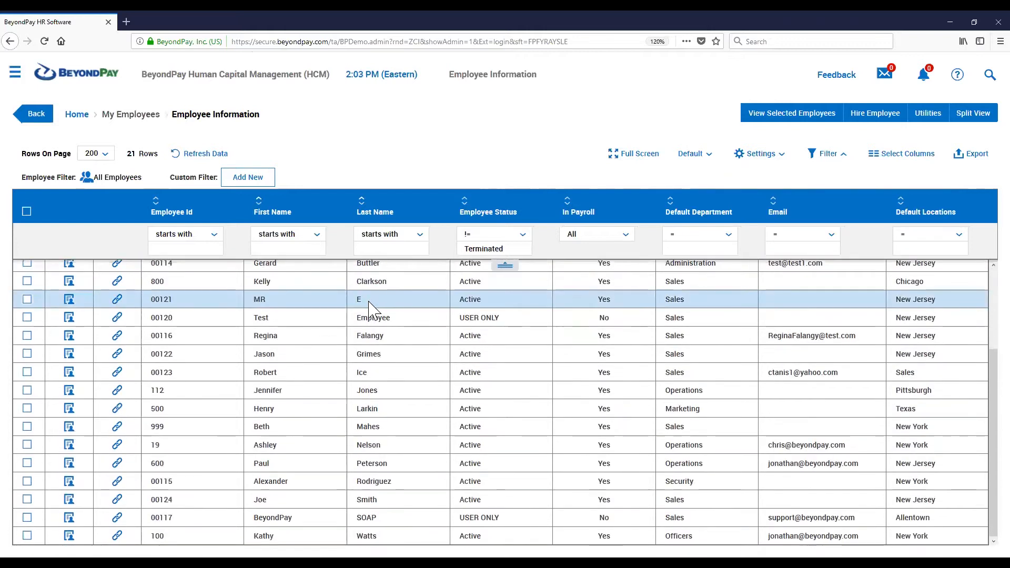
pyautogui.scroll(3, 371, 306)
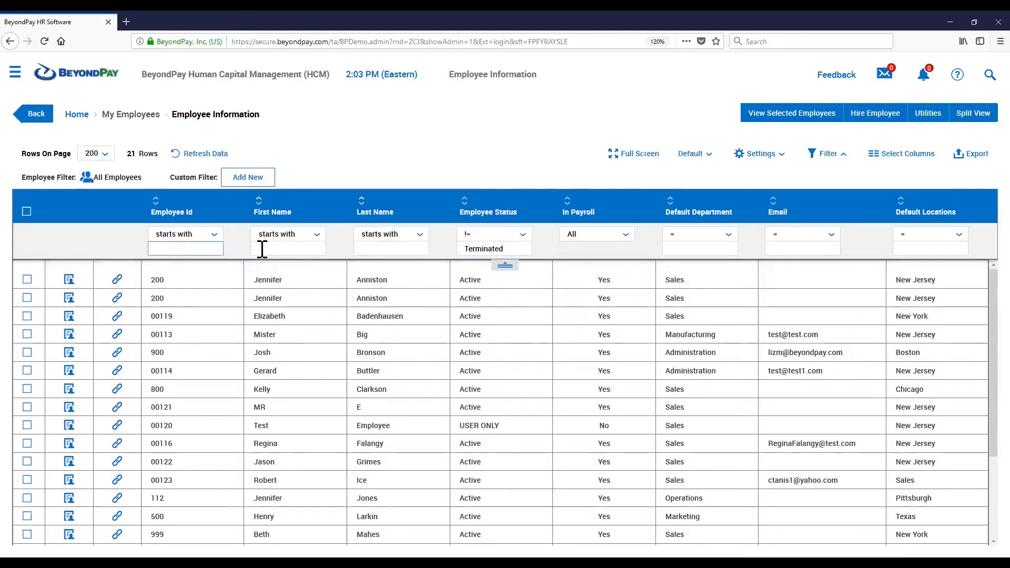
pyautogui.click(371, 249)
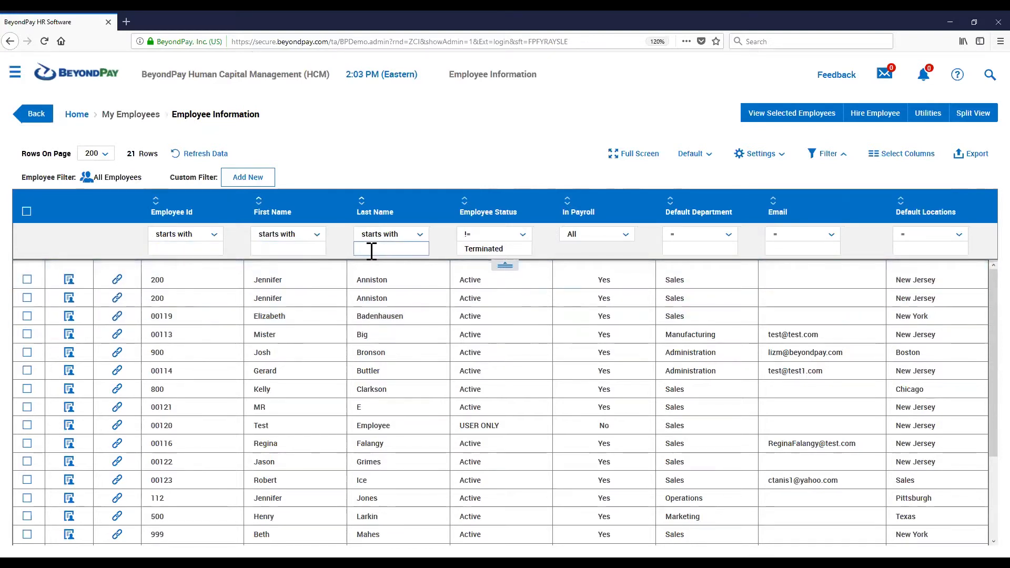
pyautogui.click(165, 248)
pyautogui.click(275, 252)
pyautogui.click(385, 247)
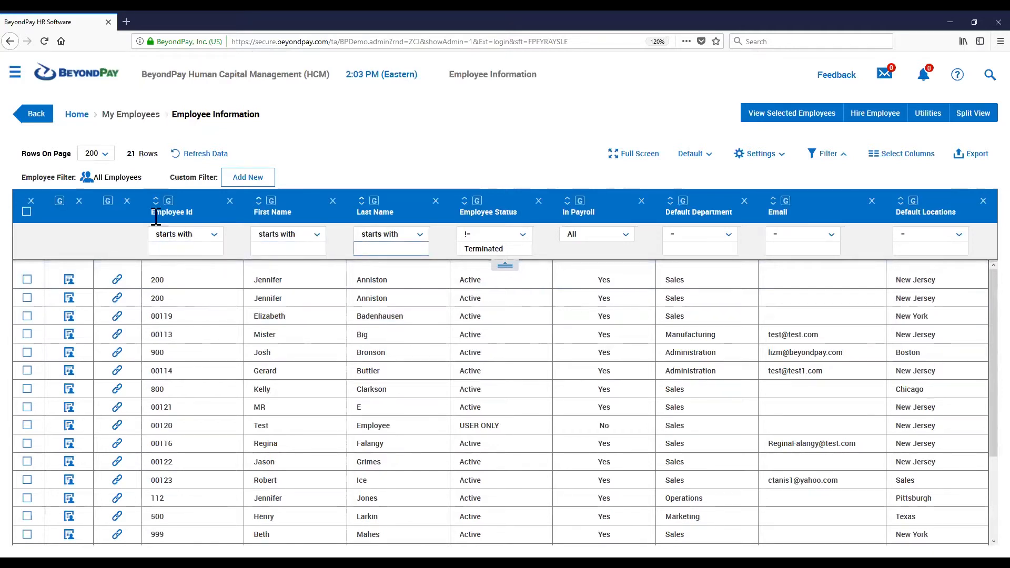
pyautogui.click(283, 249)
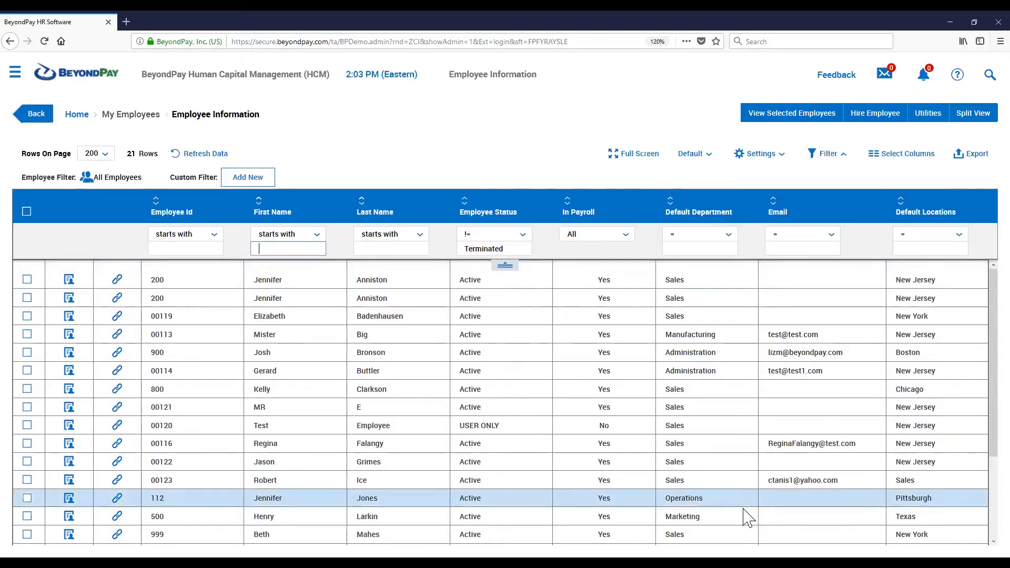
pyautogui.write('jennifer')
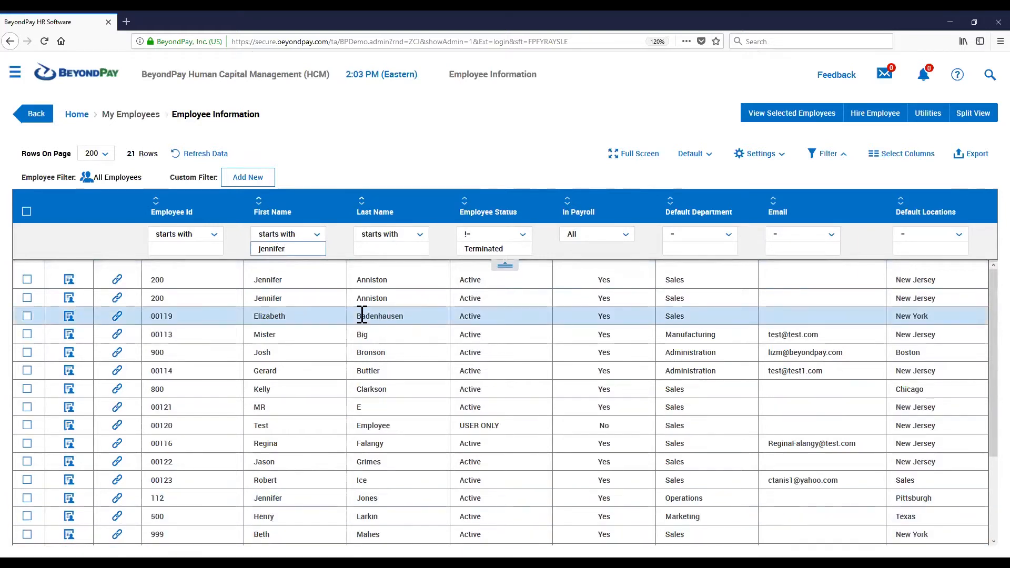
pyautogui.press('Return')
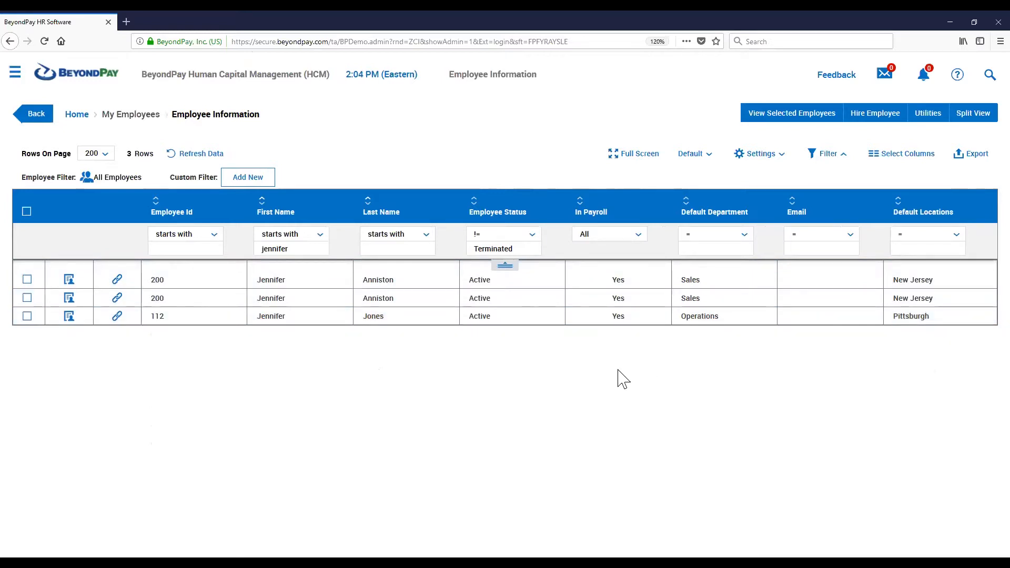
# Clear the first name filter to show all employees again
pyautogui.doubleClick(298, 251)
pyautogui.press('Delete')
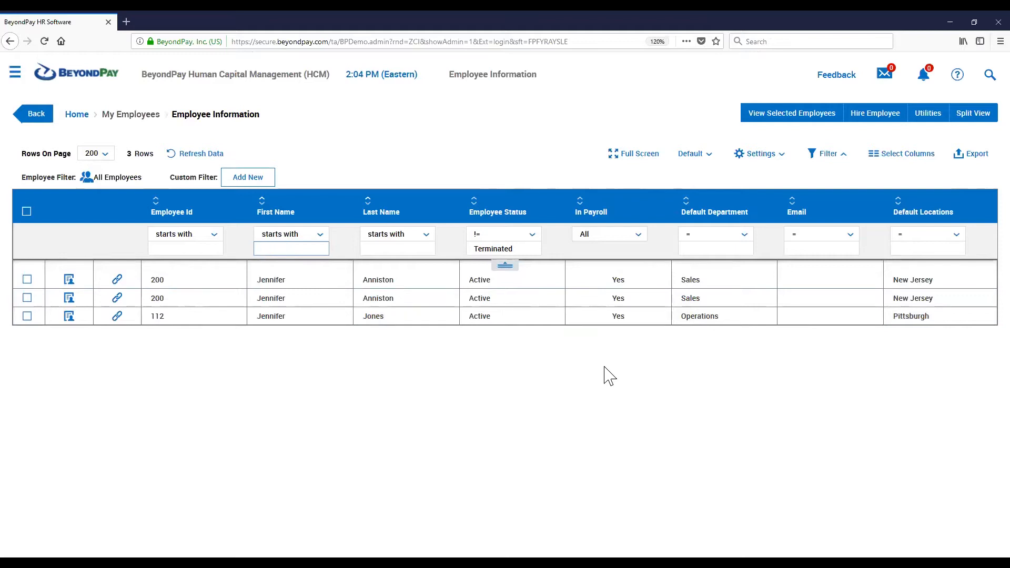
pyautogui.press('Return')
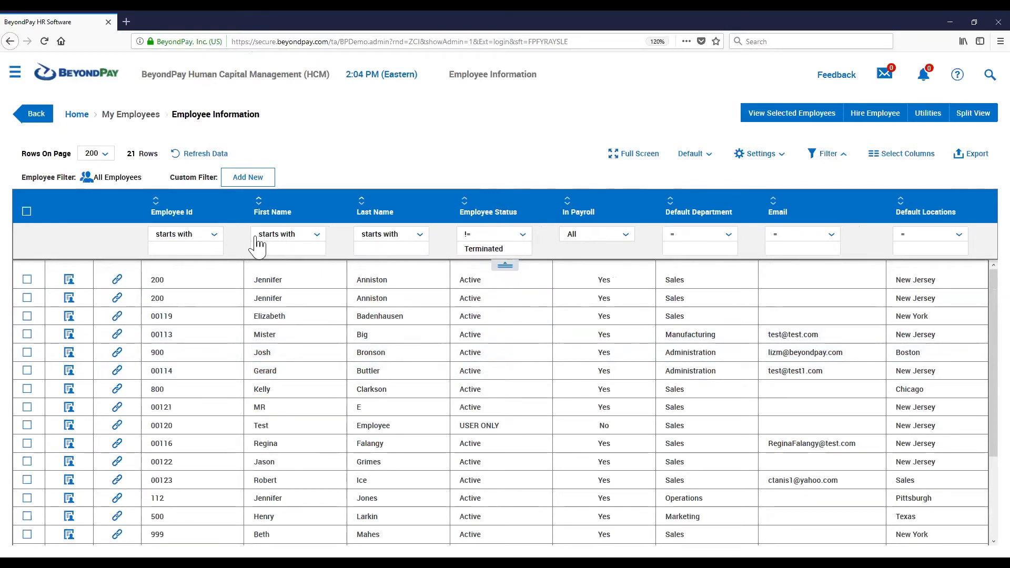
# Filter the list to employees whose first name and last name both start with "J"
pyautogui.click(285, 236)
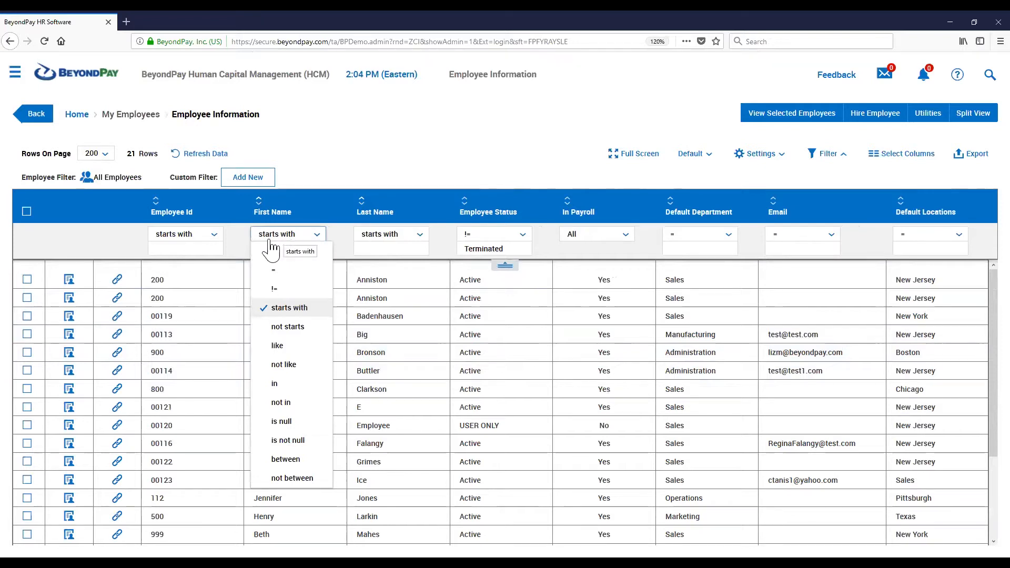
pyautogui.click(303, 237)
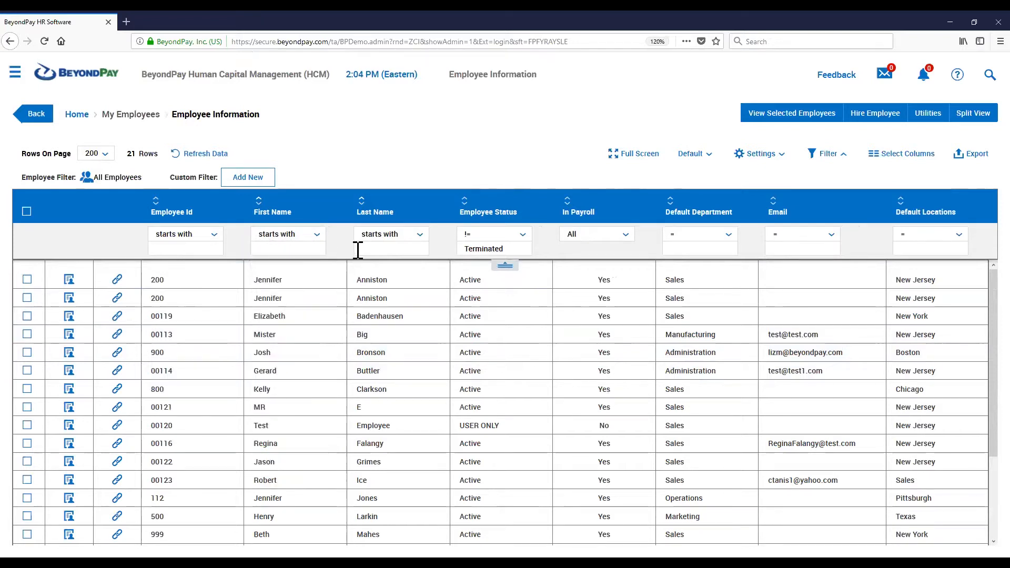
pyautogui.click(301, 248)
pyautogui.press('Return')
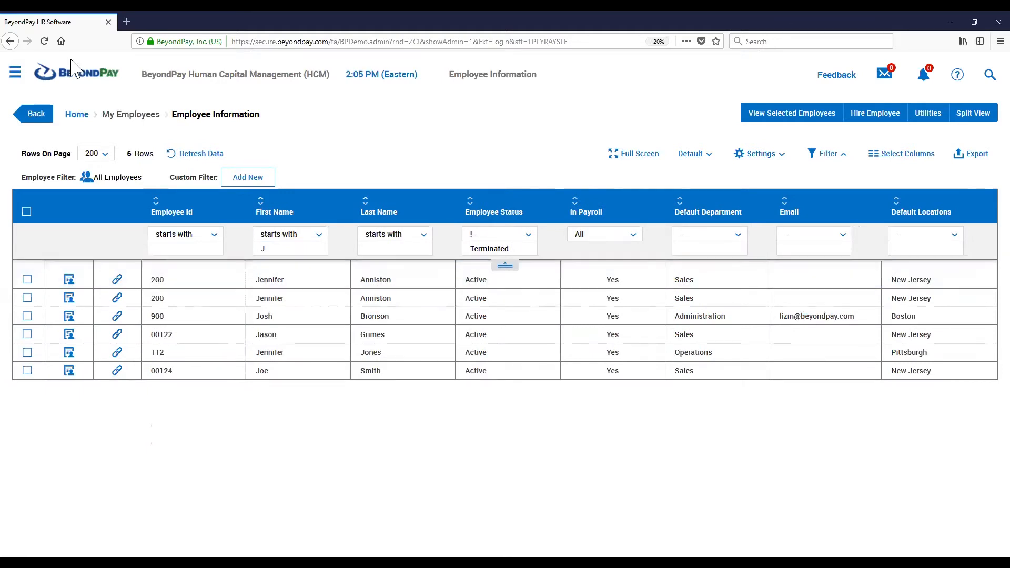
pyautogui.moveTo(355, 213)
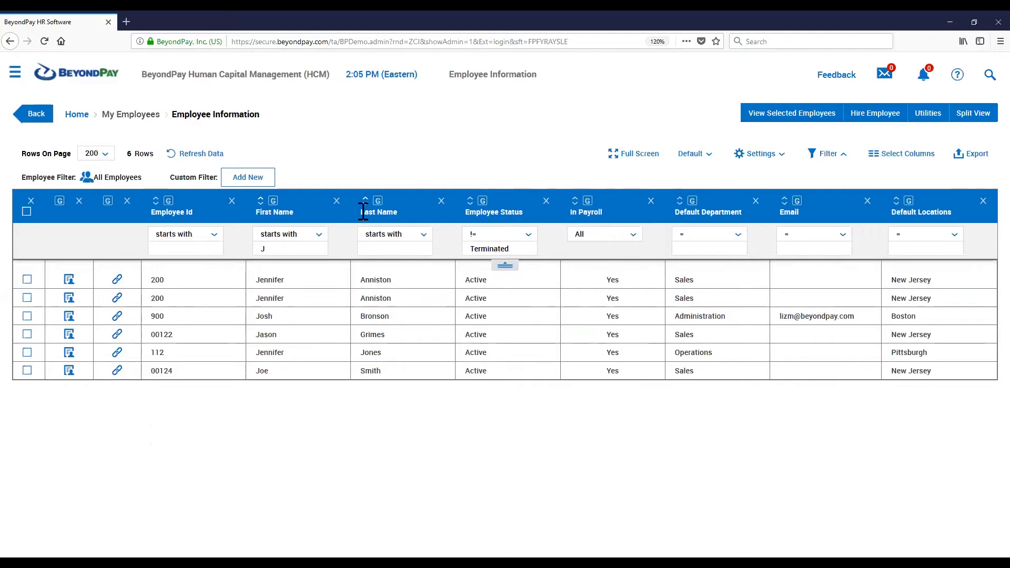
pyautogui.click(379, 247)
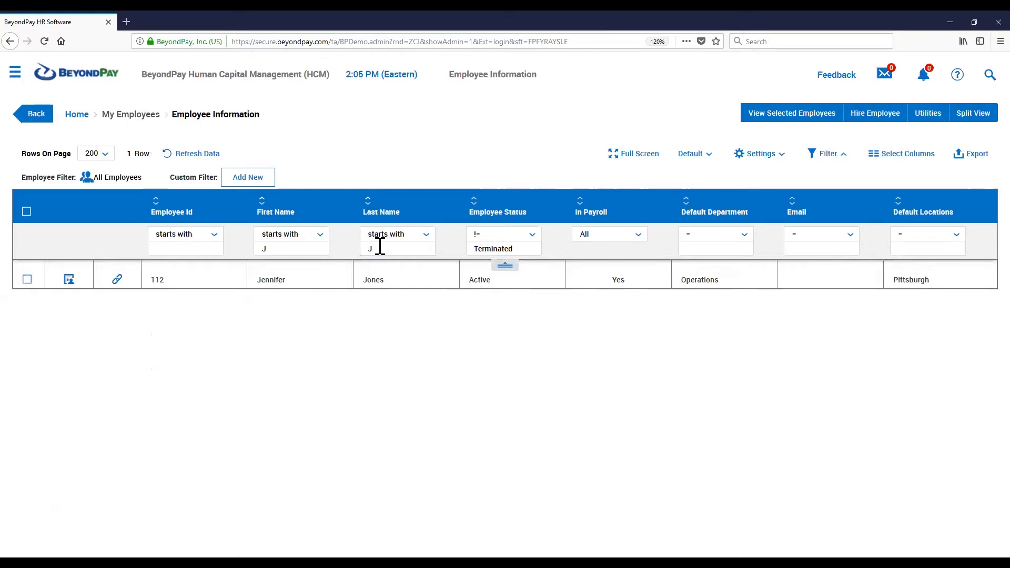
# Clear the first name and last name filter values
pyautogui.click(402, 253)
pyautogui.press('BackSpace')
pyautogui.click(259, 249)
pyautogui.press('BackSpace')
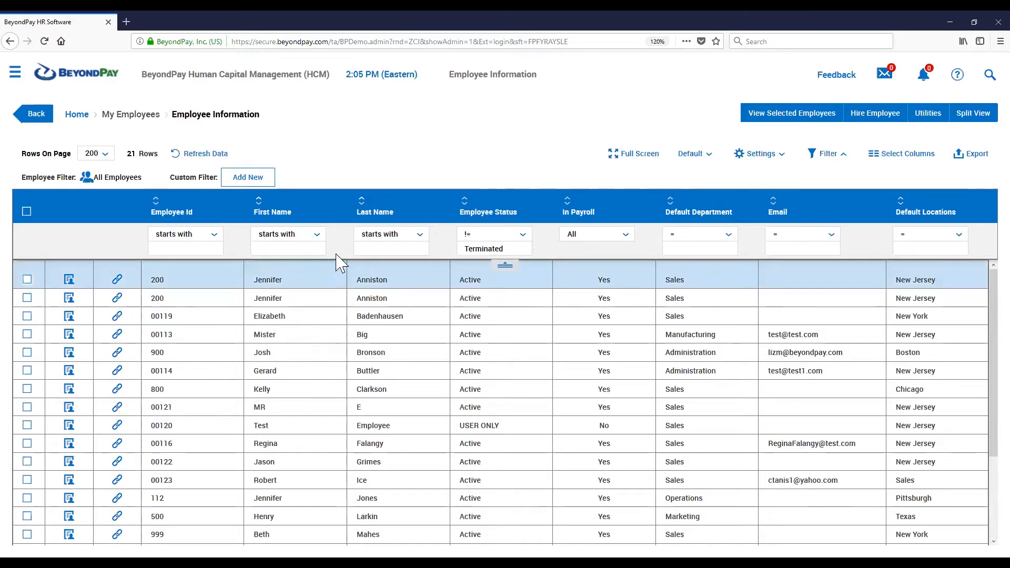
pyautogui.moveTo(170, 177); pyautogui.dragTo(219, 177)
pyautogui.click(434, 182)
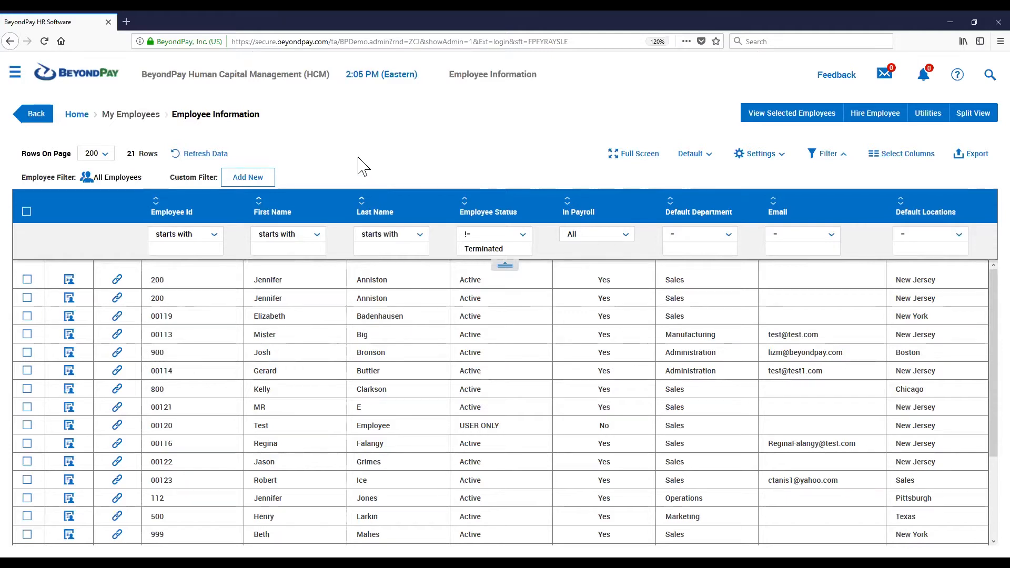
pyautogui.click(823, 156)
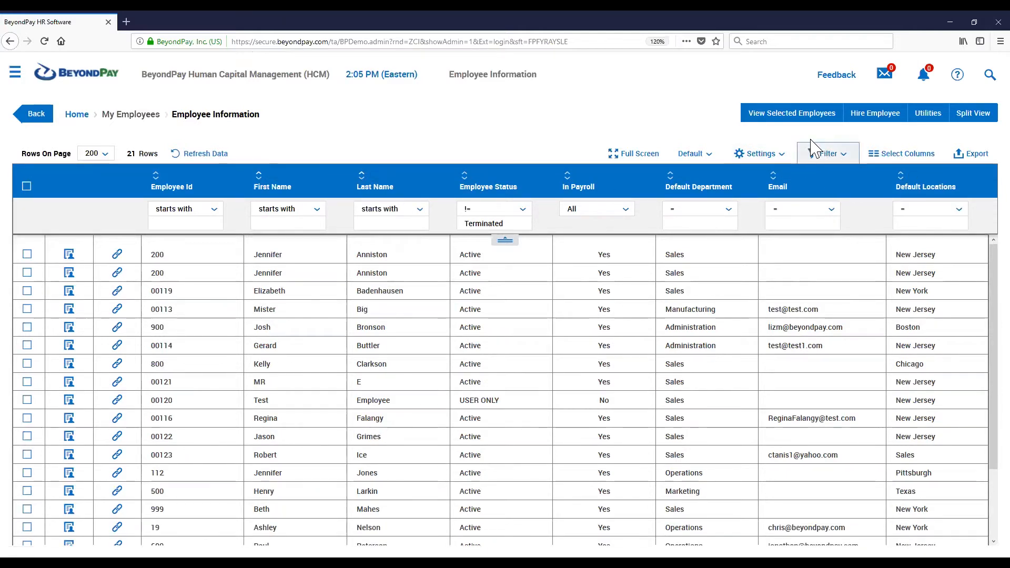
pyautogui.click(839, 157)
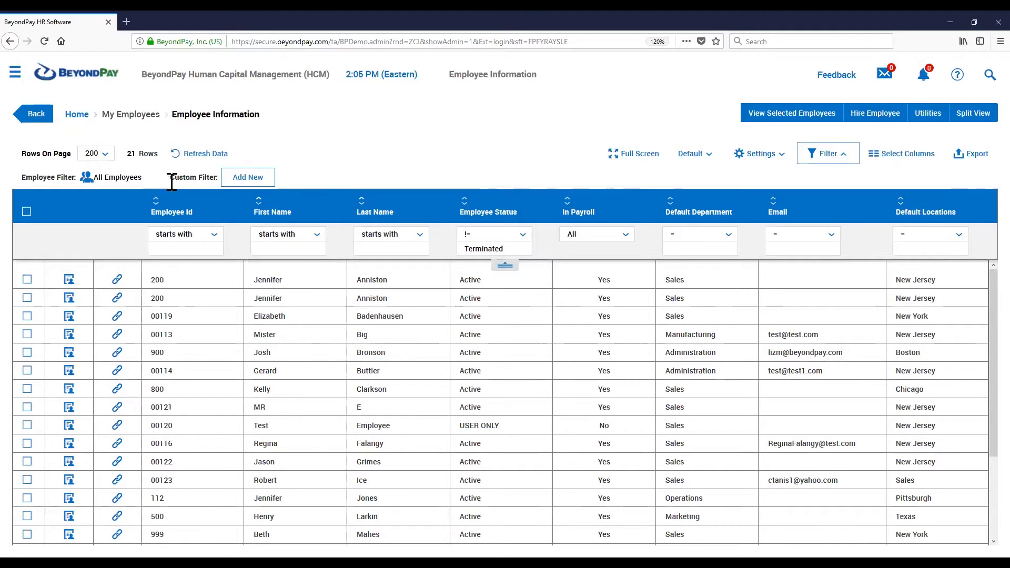
pyautogui.moveTo(172, 177); pyautogui.dragTo(206, 178)
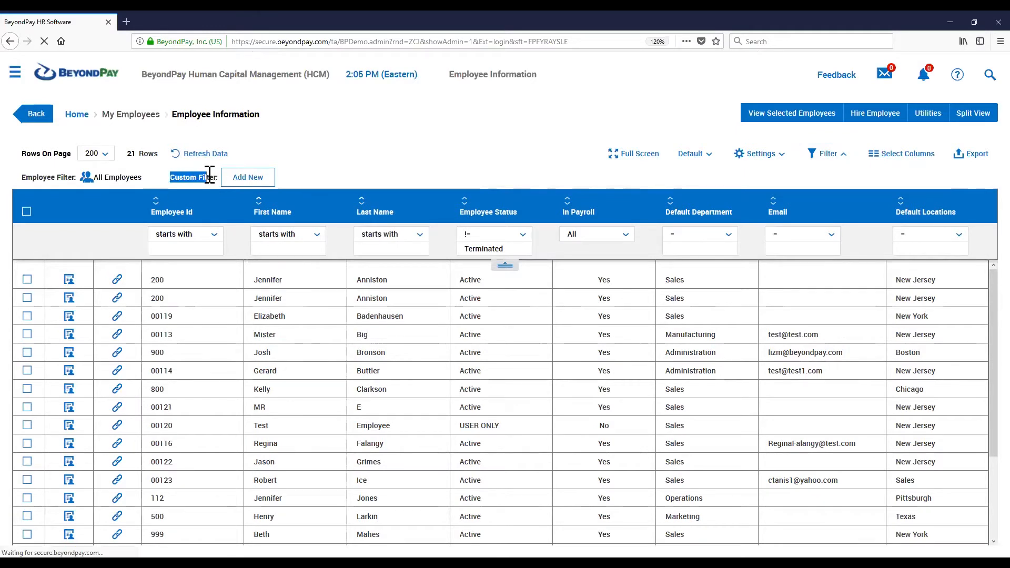
# Start a new custom filter with the condition First Name starts with "J"
pyautogui.click(248, 179)
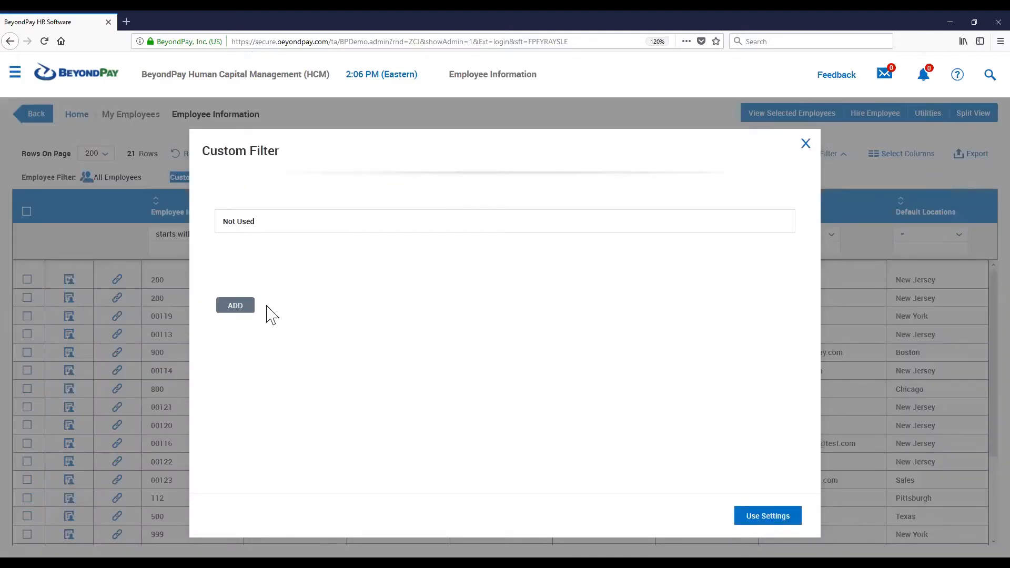
pyautogui.click(232, 310)
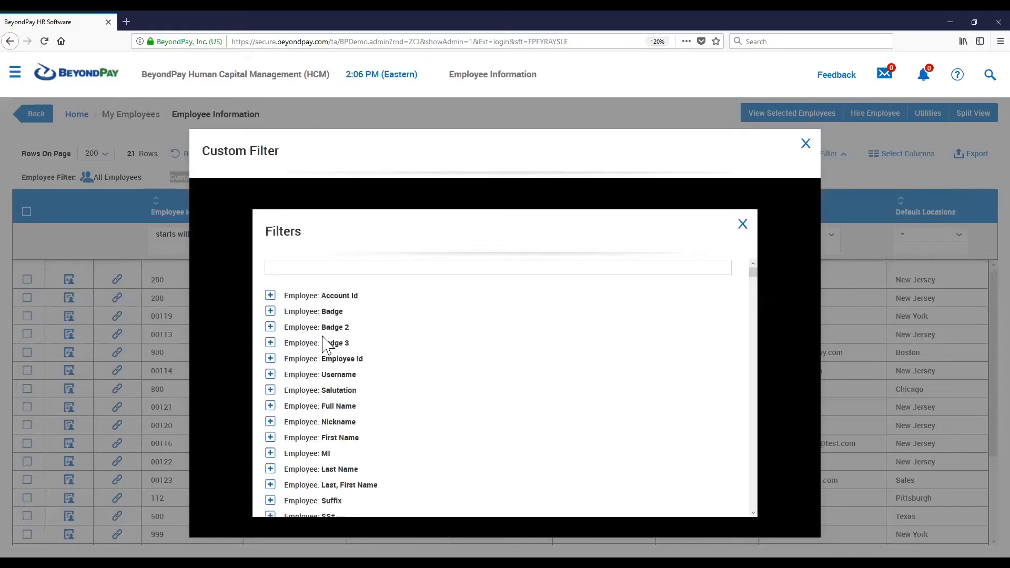
pyautogui.click(270, 437)
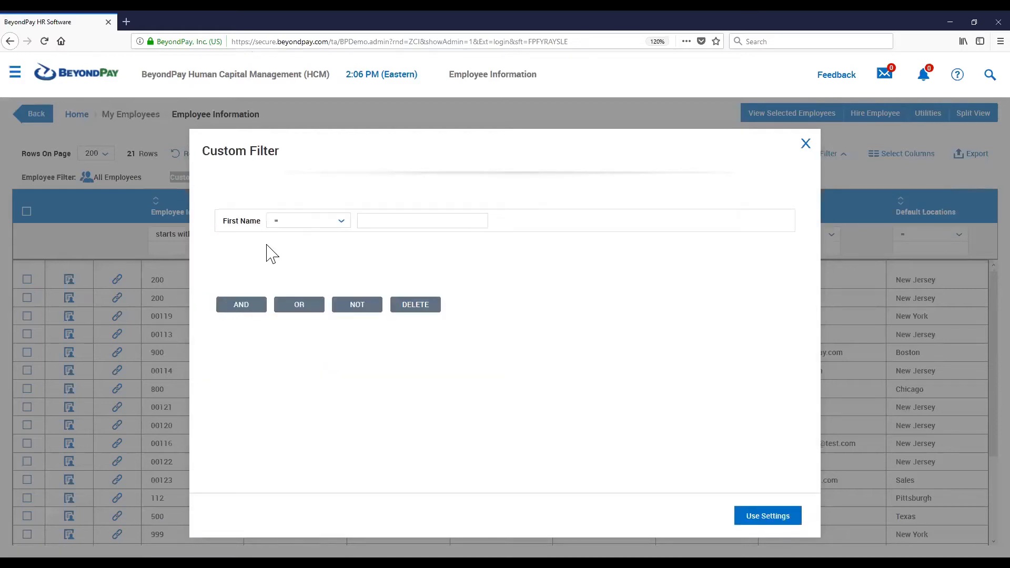
pyautogui.click(308, 221)
pyautogui.click(307, 273)
pyautogui.click(379, 223)
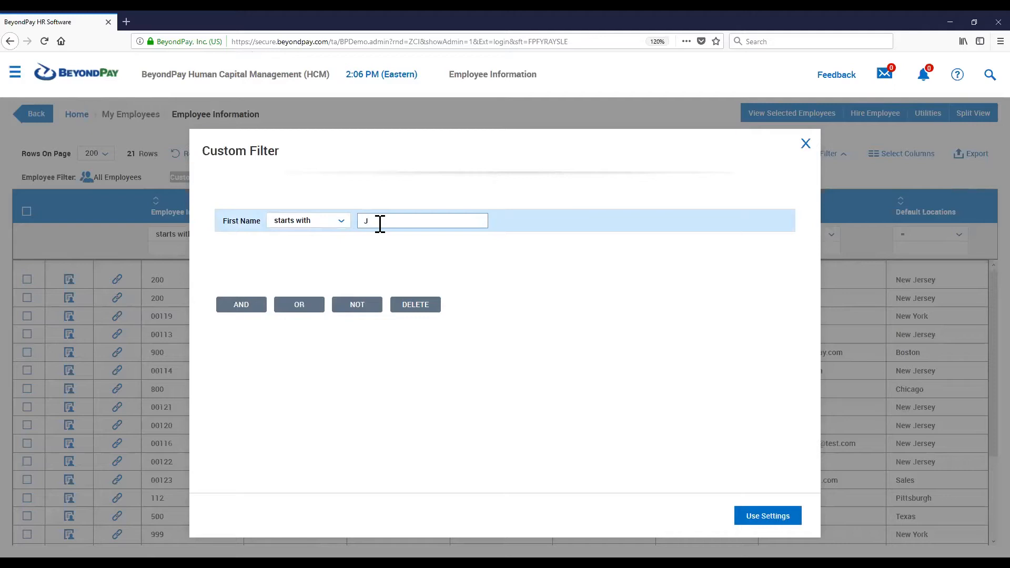
# Add an OR condition to the custom filter: Last Name starts with "J"
pyautogui.click(304, 308)
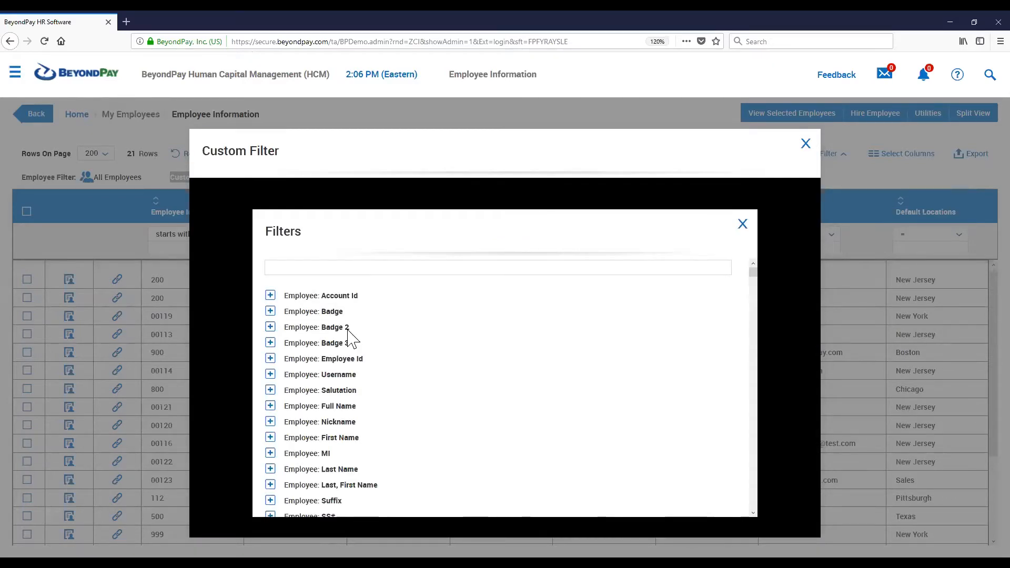
pyautogui.click(270, 469)
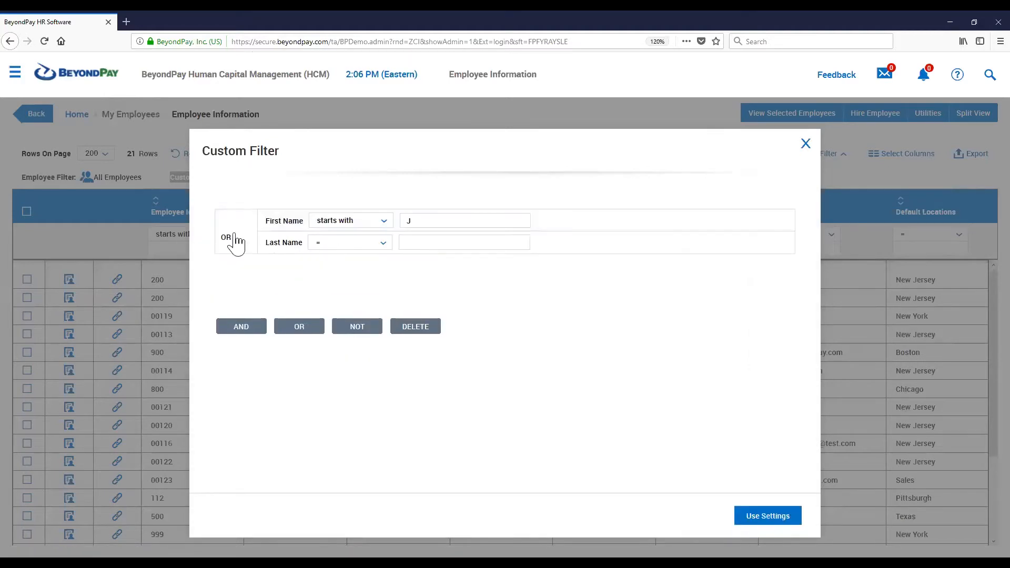
pyautogui.click(338, 244)
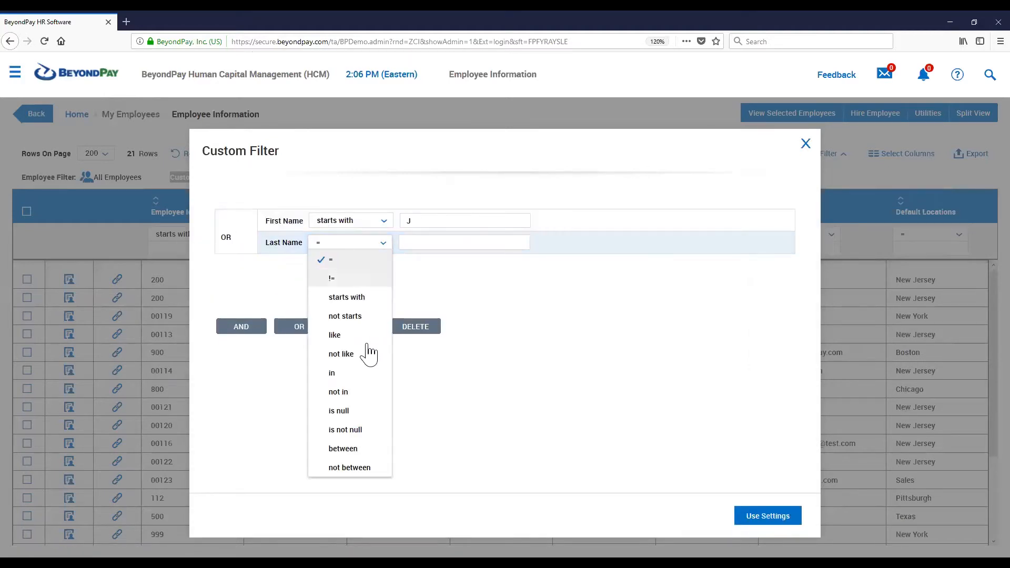
pyautogui.click(348, 299)
pyautogui.click(435, 241)
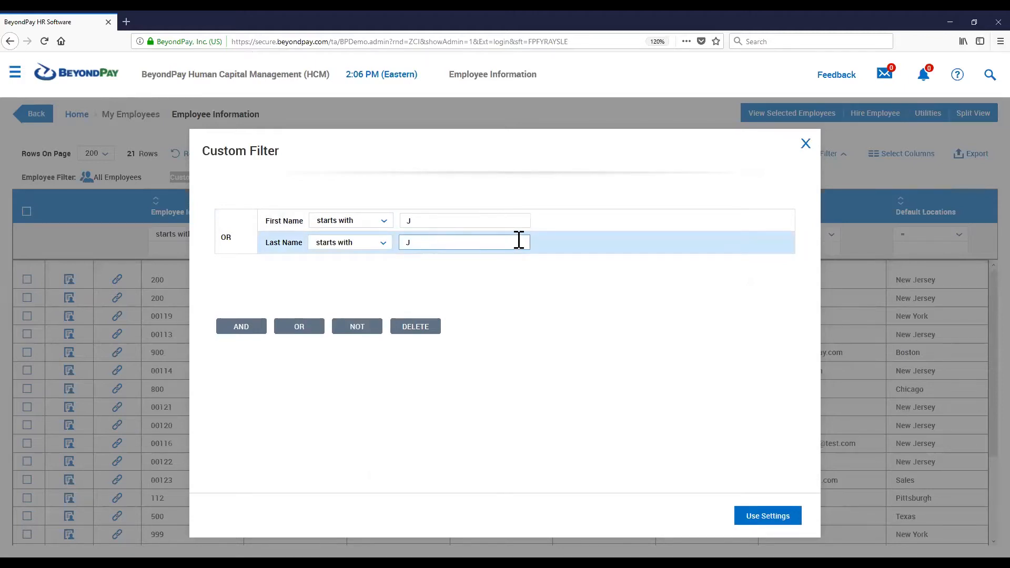
# Apply the custom first-name-or-last-name filter to the list, then disable the custom filter
pyautogui.click(770, 524)
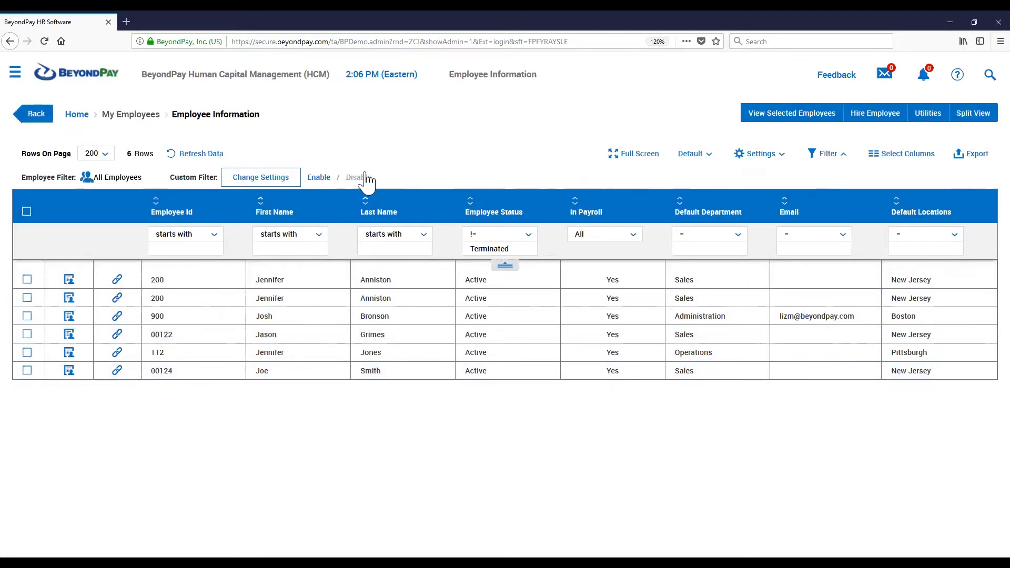
pyautogui.moveTo(387, 179); pyautogui.dragTo(308, 192)
pyautogui.click(382, 178)
pyautogui.click(352, 178)
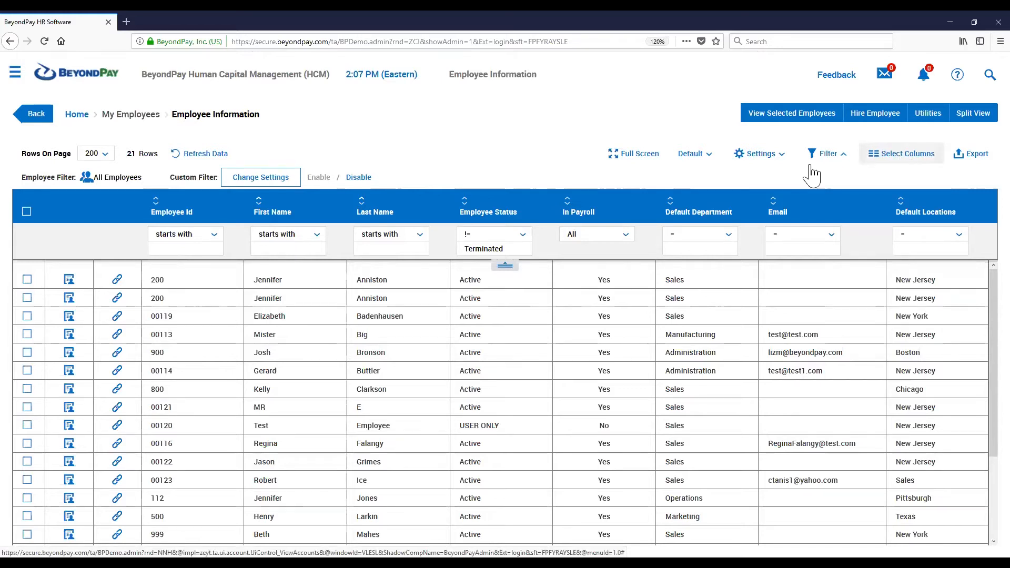
# Add the Employee Date: Hired and Employee: EIN columns to the report's selected columns
pyautogui.click(882, 158)
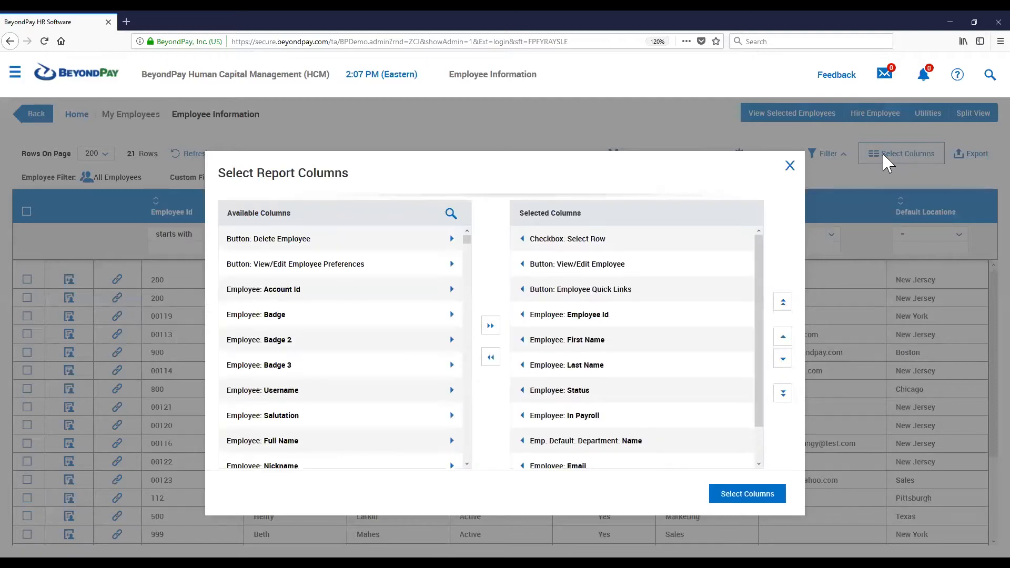
pyautogui.moveTo(467, 240); pyautogui.dragTo(468, 349)
pyautogui.scroll(-20, 468, 349)
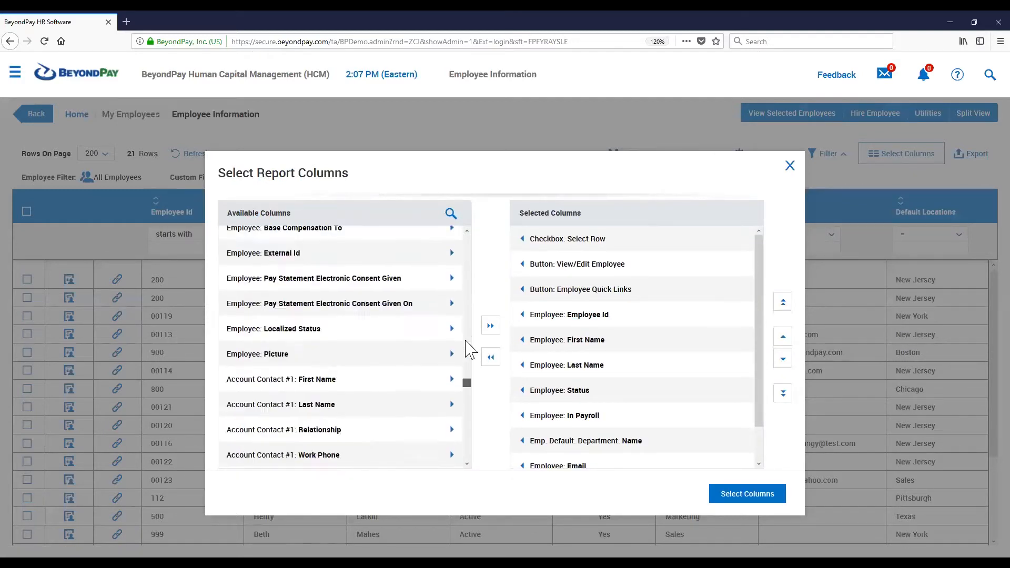
pyautogui.scroll(20, 469, 349)
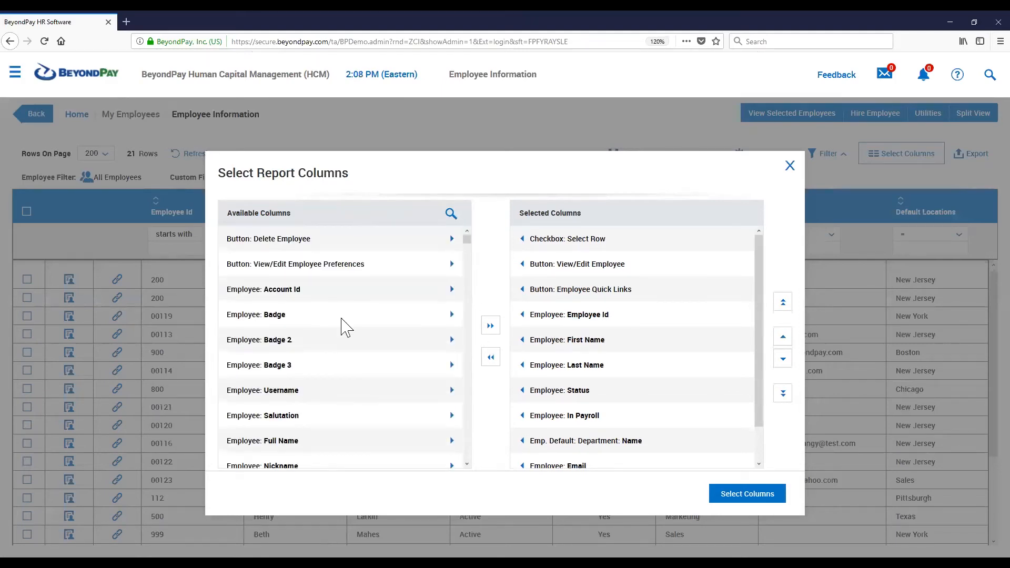
pyautogui.scroll(-20, 458, 342)
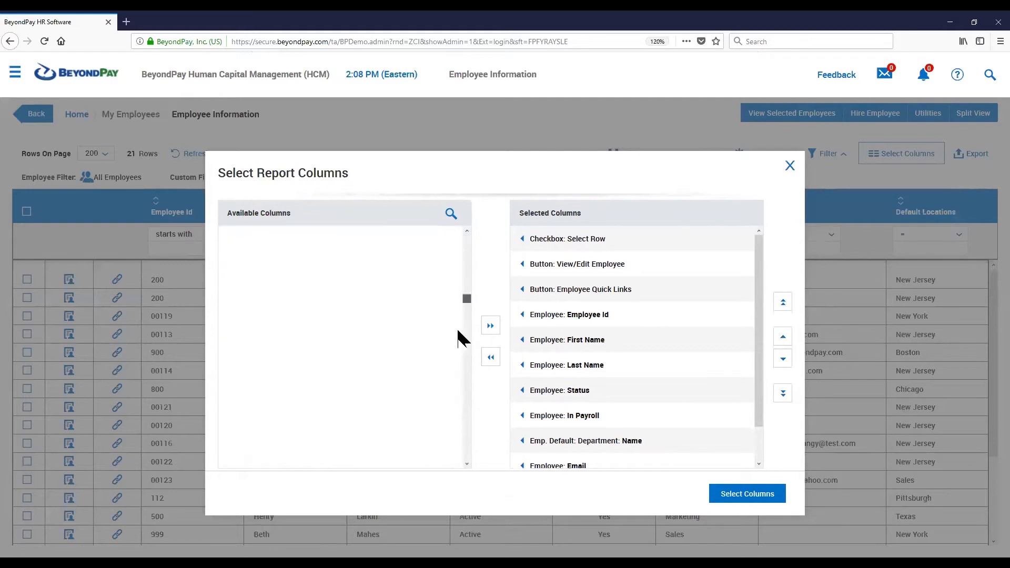
pyautogui.scroll(20, 461, 345)
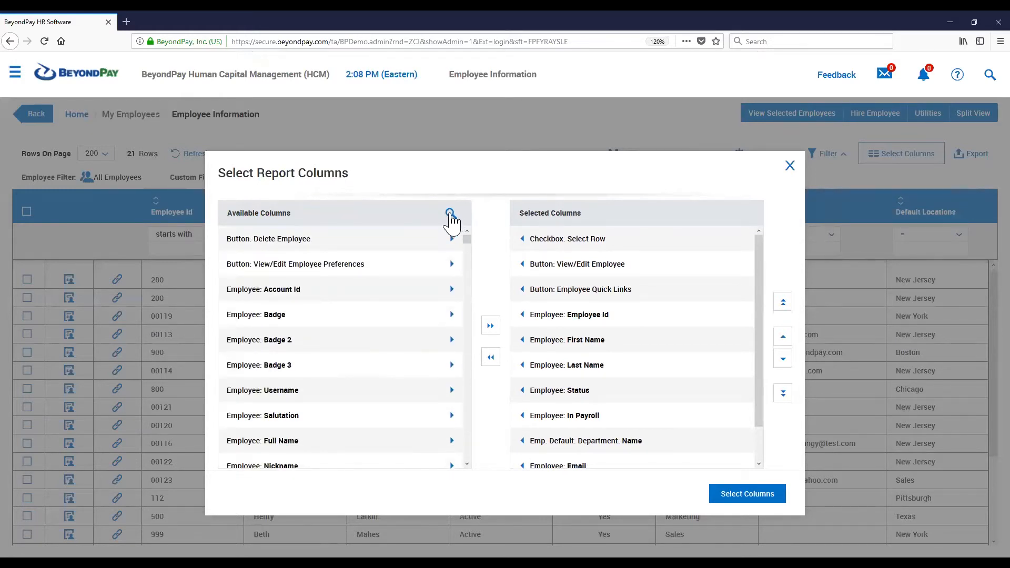
pyautogui.click(450, 214)
pyautogui.write('HIRE')
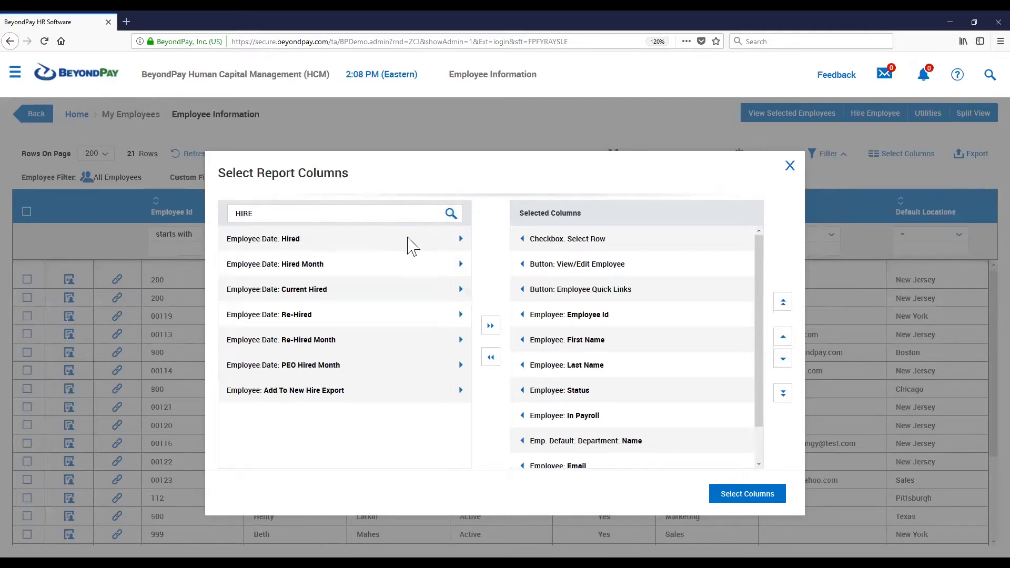
pyautogui.click(461, 240)
pyautogui.moveTo(274, 213); pyautogui.dragTo(207, 212)
pyautogui.write('EING')
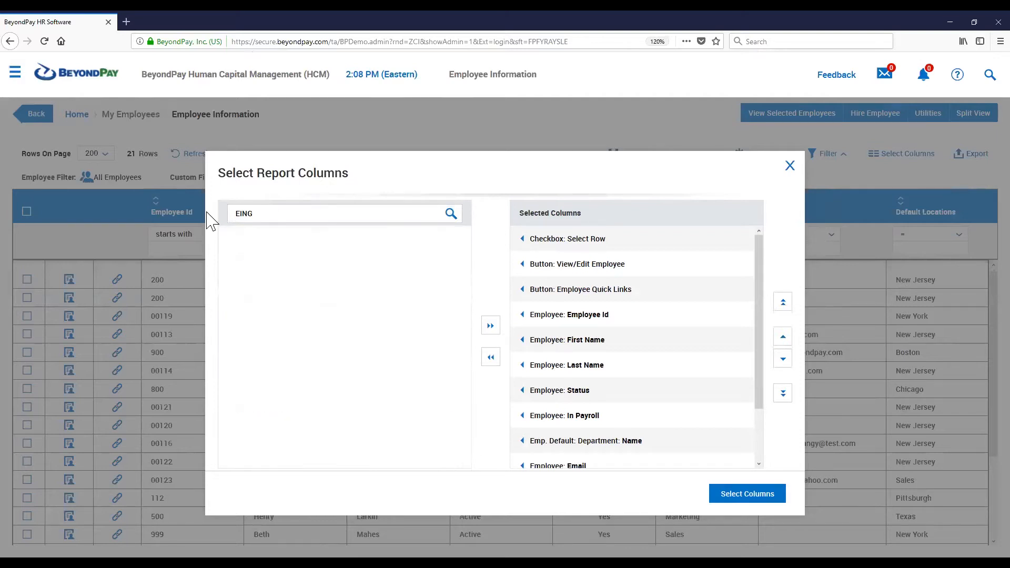
pyautogui.press('BackSpace')
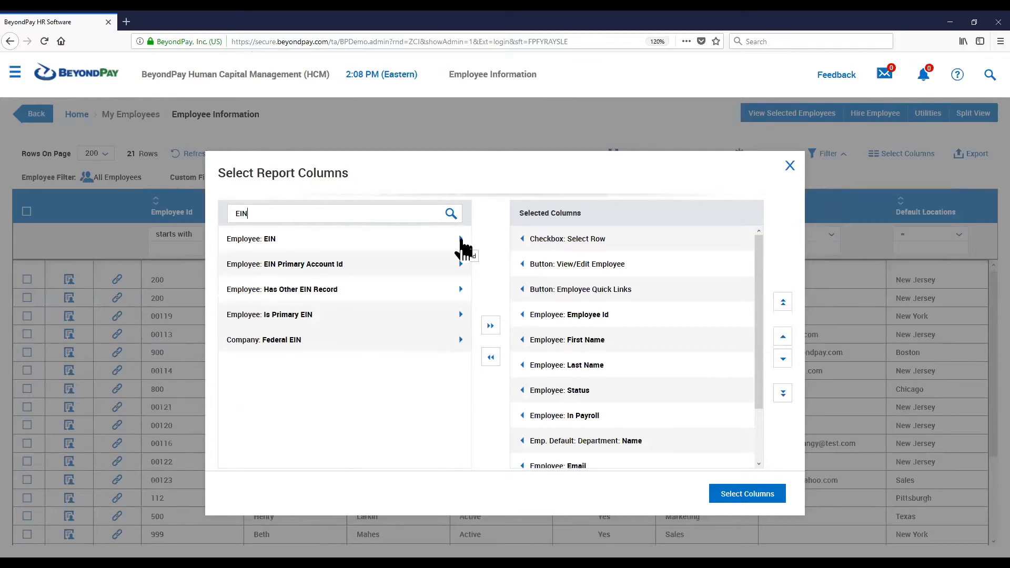
pyautogui.click(462, 241)
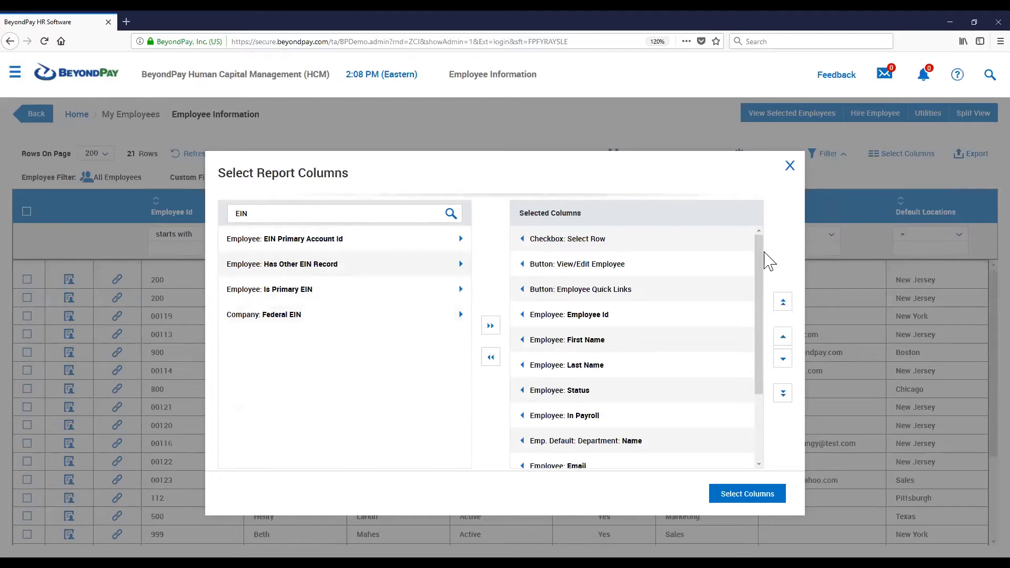
# Move the Employee Date: Hired column up to sit directly after Employee: Last Name
pyautogui.moveTo(761, 264); pyautogui.dragTo(777, 384)
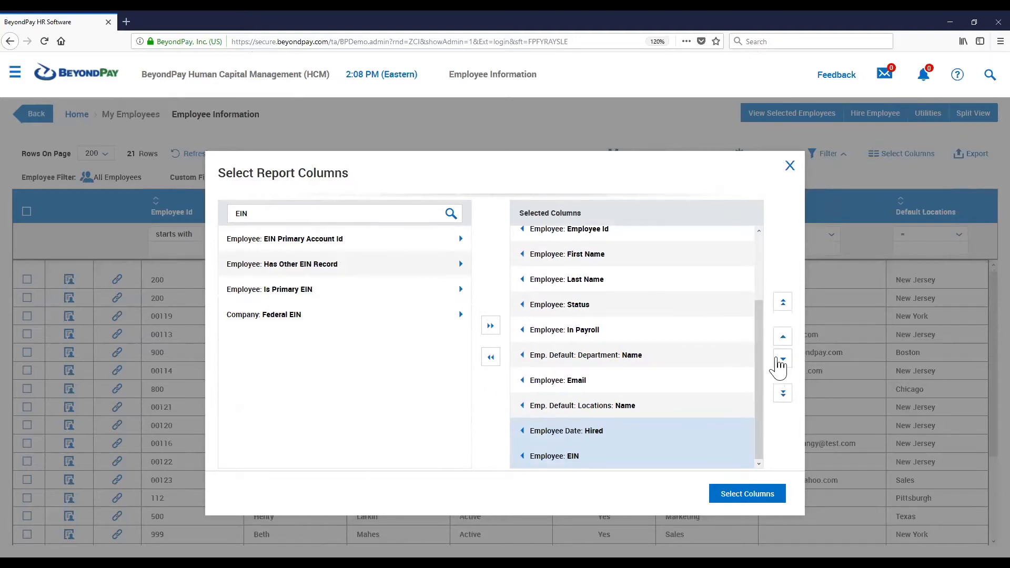
pyautogui.click(783, 339)
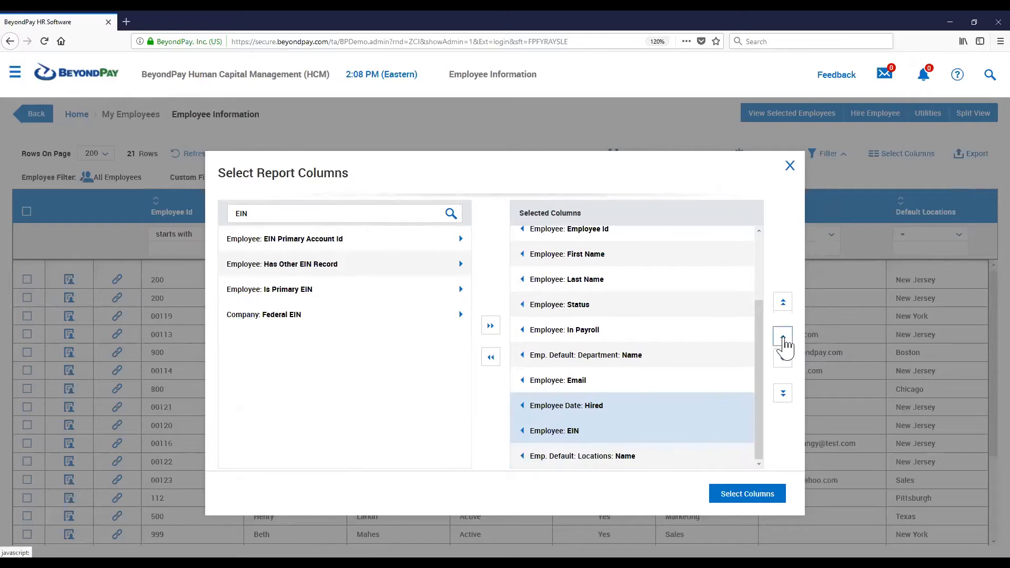
pyautogui.click(784, 339)
pyautogui.click(784, 340)
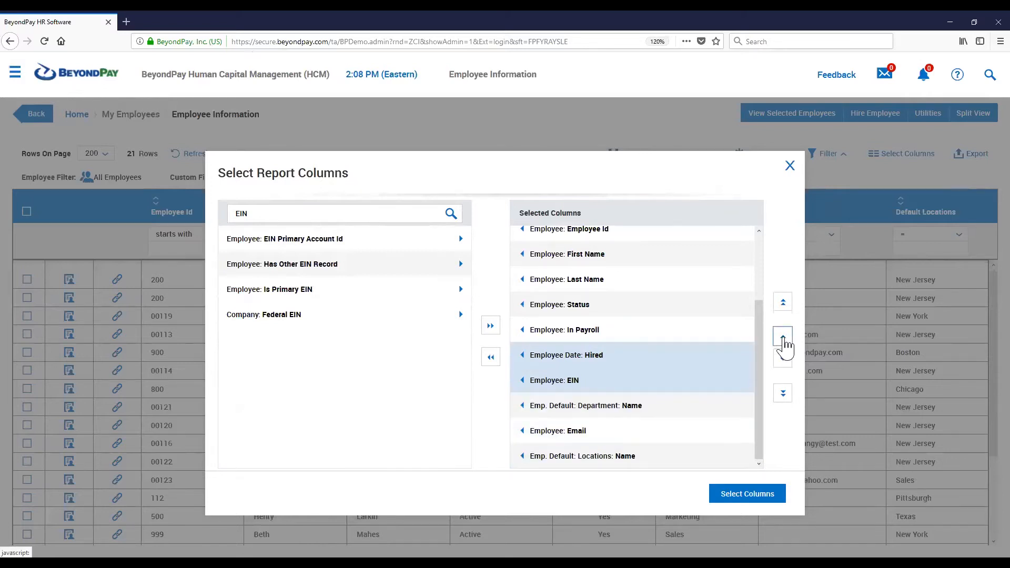
pyautogui.click(630, 363)
pyautogui.click(634, 361)
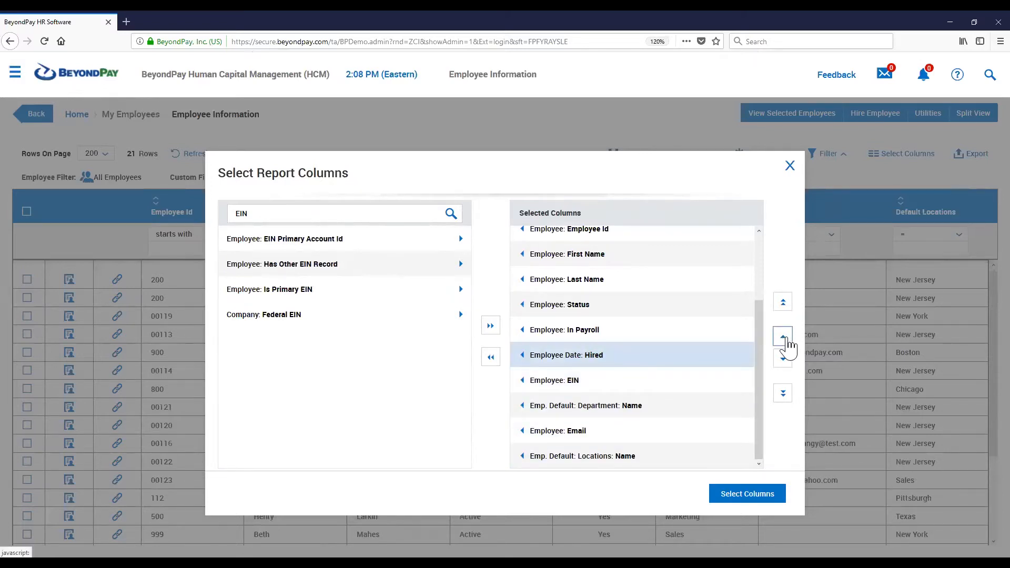
pyautogui.click(787, 339)
pyautogui.click(787, 339)
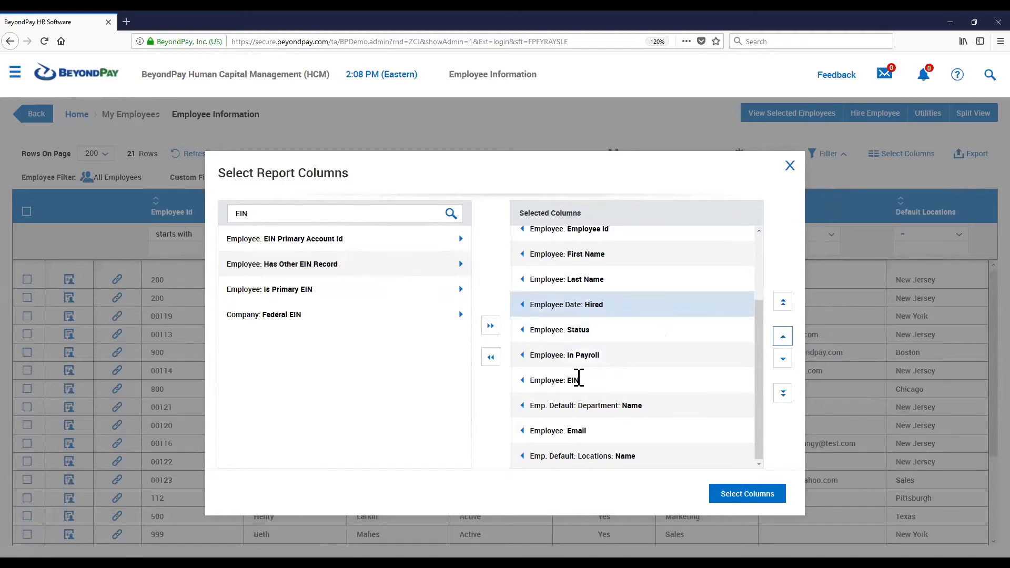
# Move the Employee: EIN column up to just after the quick links column and apply the column selection
pyautogui.click(578, 378)
pyautogui.click(784, 337)
pyautogui.click(783, 337)
pyautogui.click(784, 338)
pyautogui.click(784, 338)
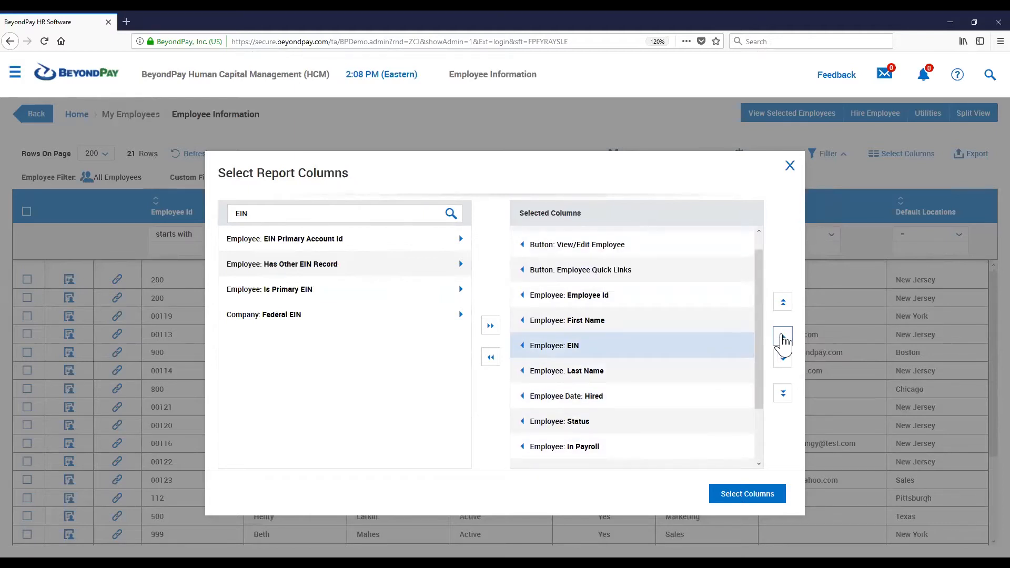
pyautogui.click(784, 338)
pyautogui.click(783, 338)
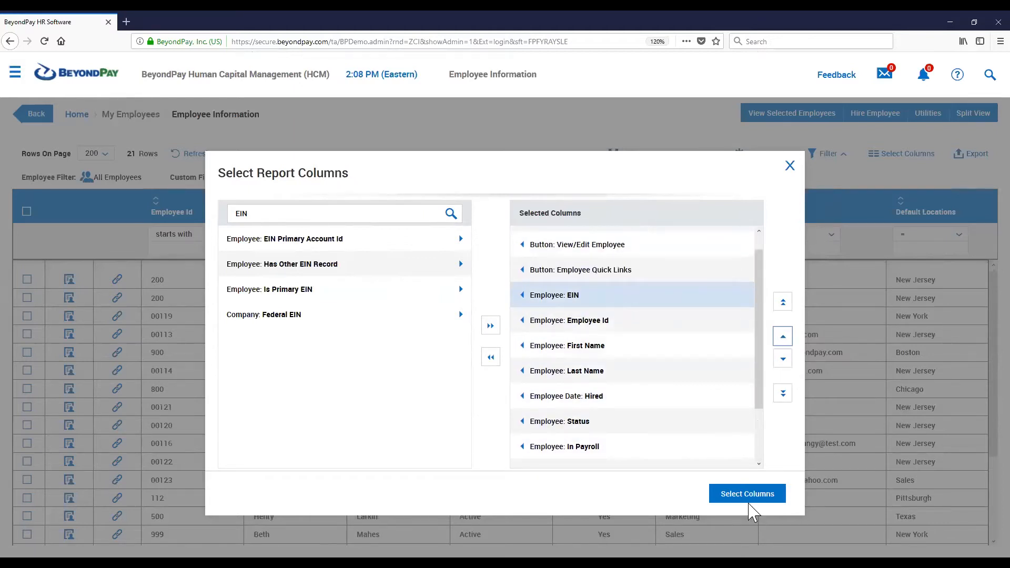
pyautogui.click(745, 499)
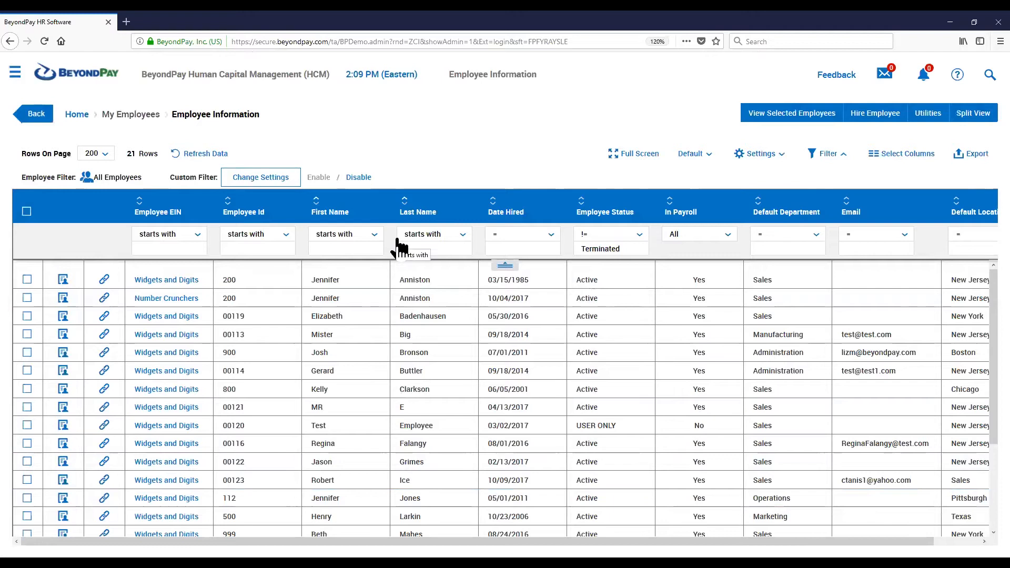
# Review the new Employee EIN and Date Hired columns in the employee list
pyautogui.moveTo(140, 217)
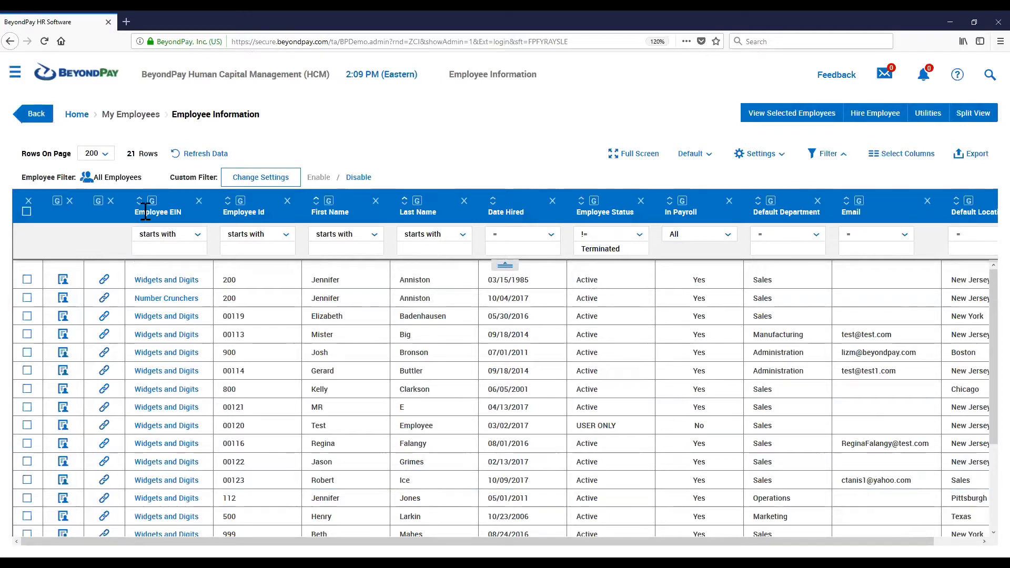
pyautogui.moveTo(146, 211); pyautogui.dragTo(189, 218)
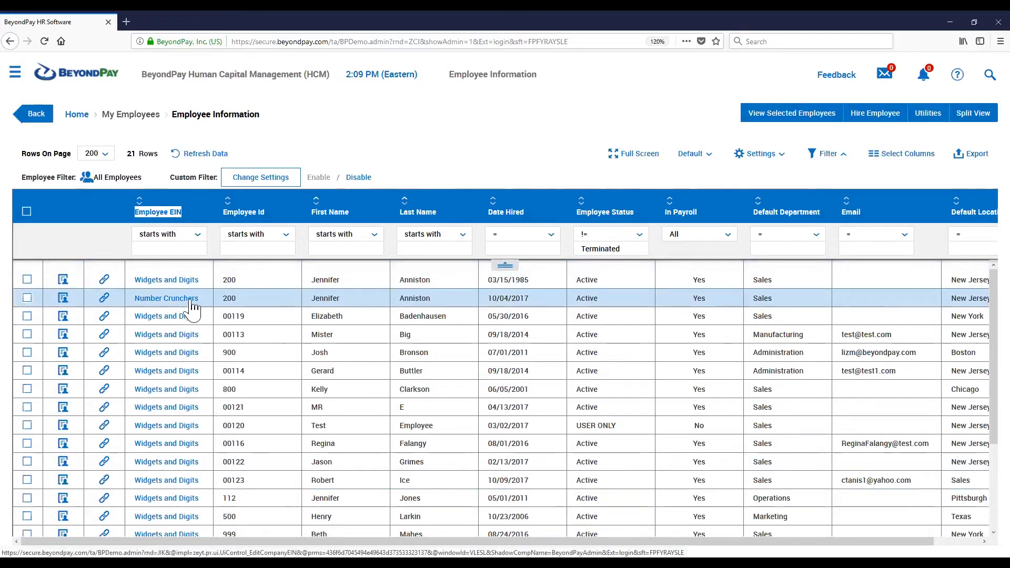
pyautogui.moveTo(531, 279); pyautogui.dragTo(516, 299)
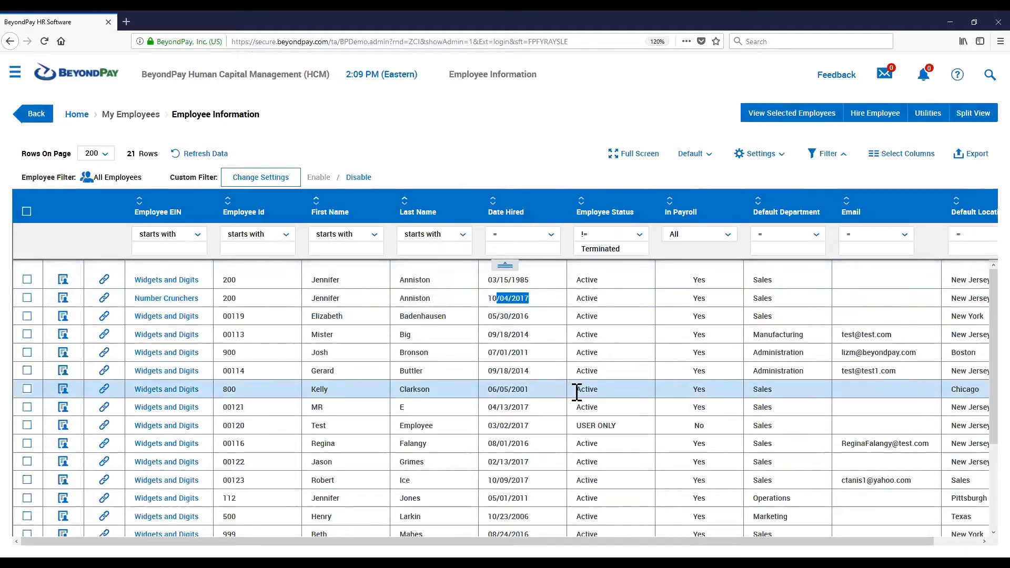
pyautogui.scroll(-3, 577, 389)
pyautogui.scroll(3, 578, 392)
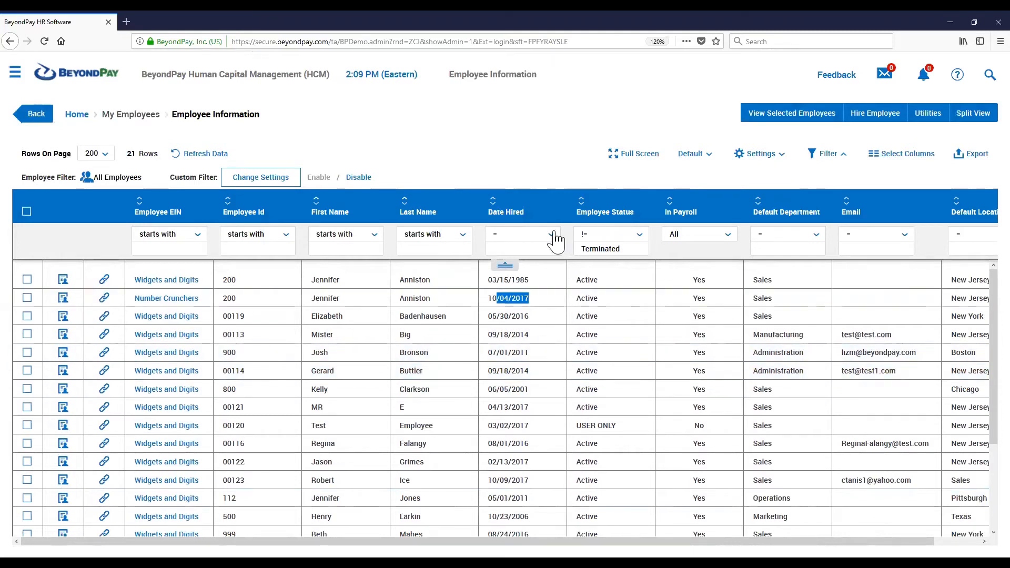
pyautogui.click(524, 169)
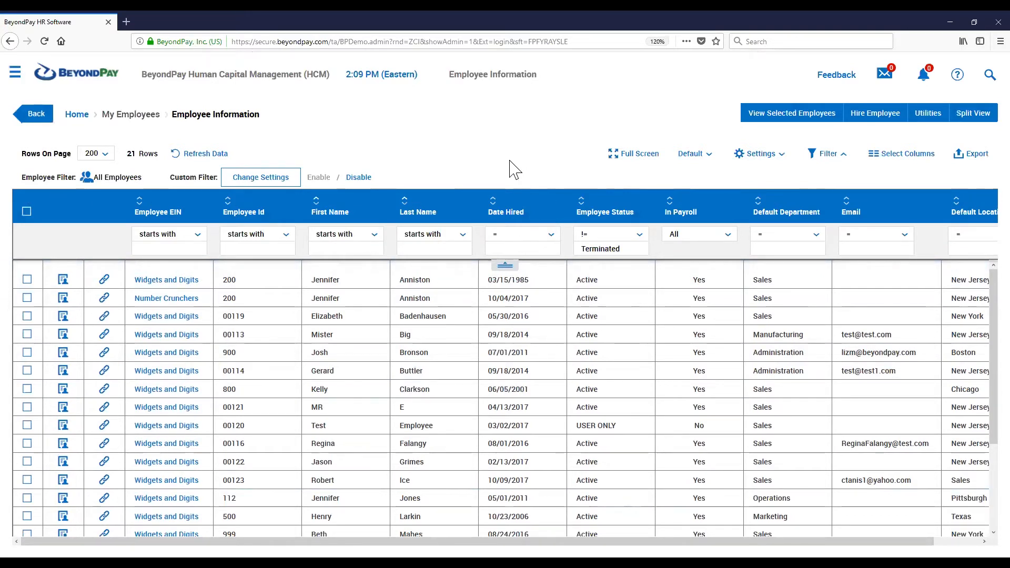
# Save the current report settings as the default named EMPLOYEES WITH EIN AND HIRE
pyautogui.click(756, 161)
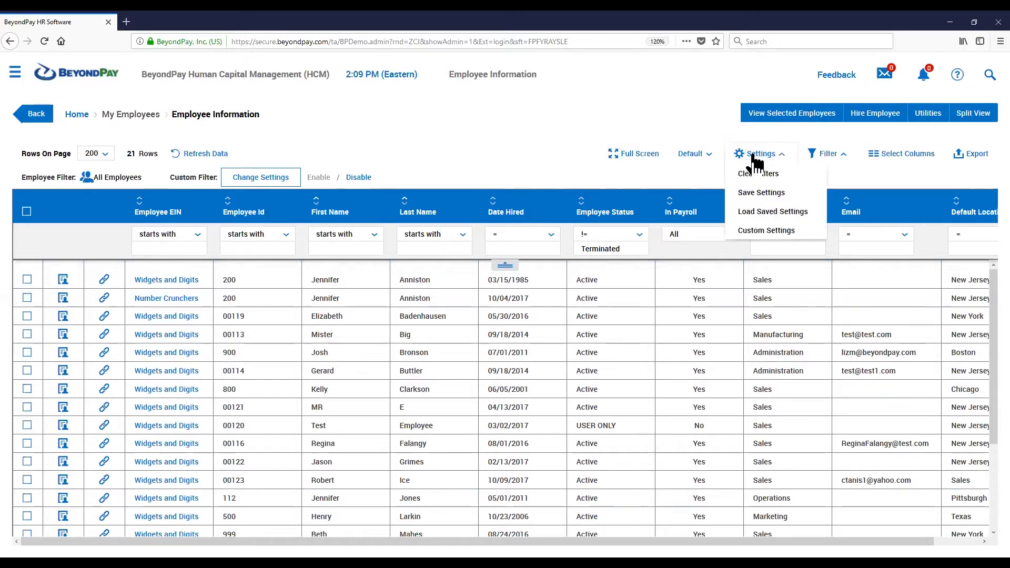
pyautogui.click(772, 193)
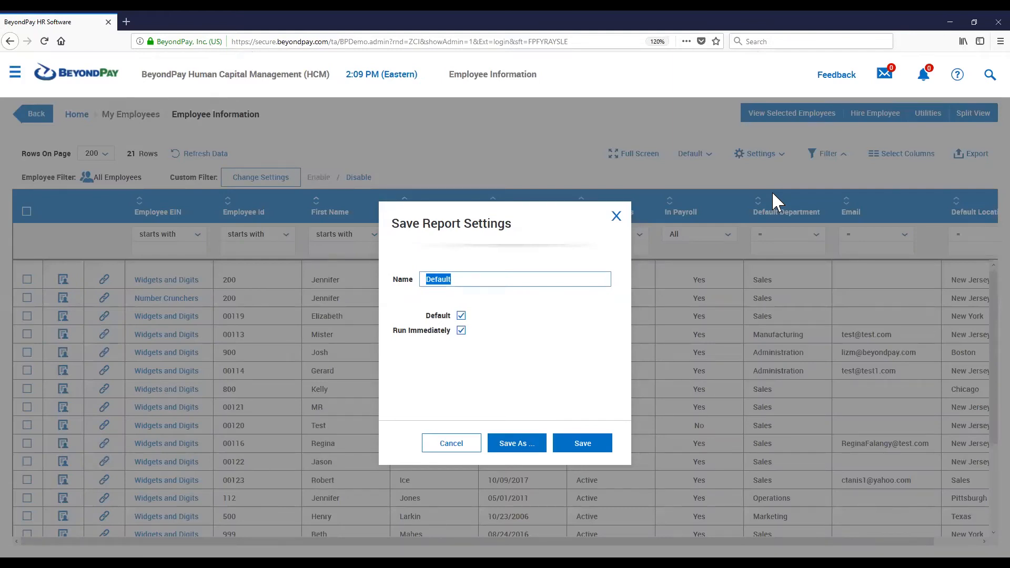
pyautogui.write('PLA')
pyautogui.press('BackSpace')
pyautogui.press('BackSpace')
pyautogui.press('BackSpace')
pyautogui.press('BackSpace')
pyautogui.press('BackSpace')
pyautogui.press('BackSpace')
pyautogui.press('BackSpace')
pyautogui.press('BackSpace')
pyautogui.press('BackSpace')
pyautogui.press('BackSpace')
pyautogui.press('BackSpace')
pyautogui.press('BackSpace')
pyautogui.press('BackSpace')
pyautogui.write('EMPLOYEES WITH EIN AND HIRE')
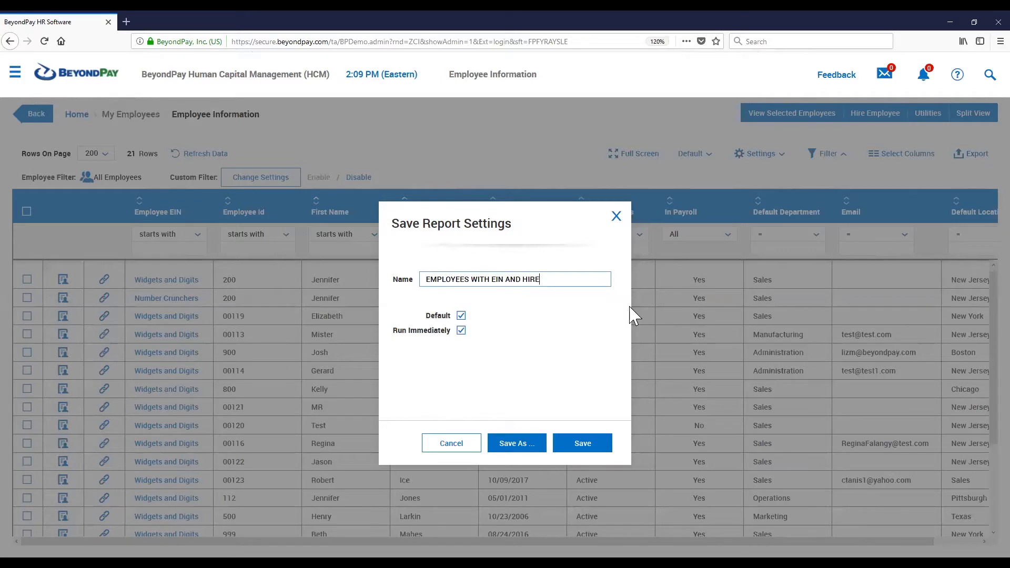
pyautogui.click(462, 330)
pyautogui.click(463, 318)
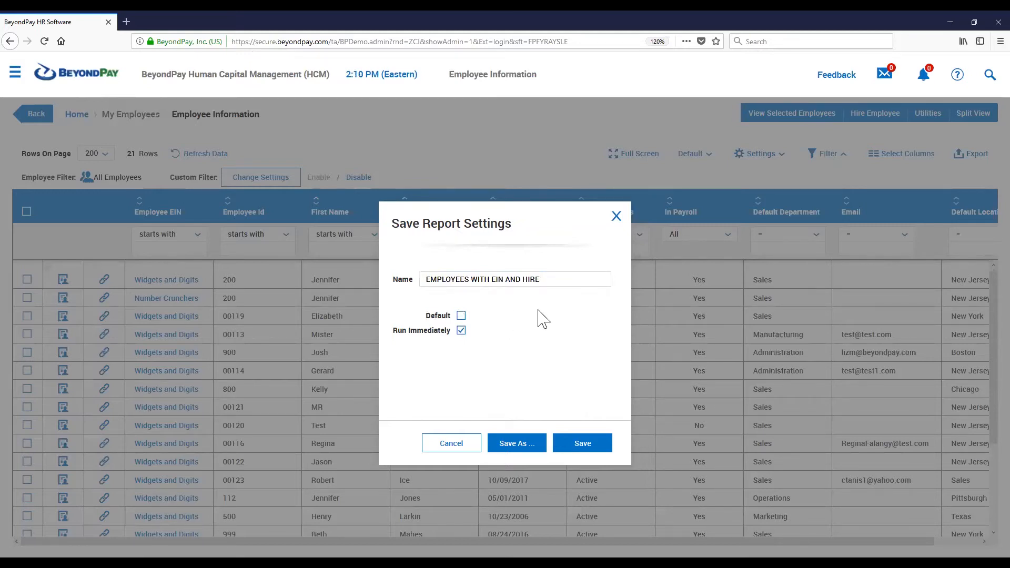
pyautogui.click(462, 316)
pyautogui.moveTo(393, 330); pyautogui.dragTo(484, 331)
pyautogui.click(487, 331)
pyautogui.click(589, 448)
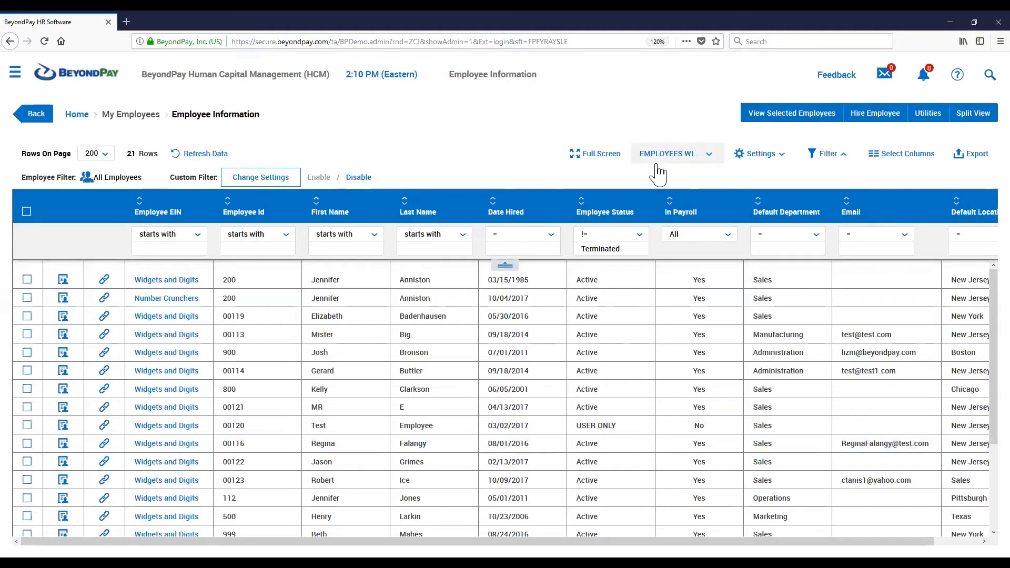
# Open the saved EMPLOYEES WITH EIN AND HIRE report setting for editing from the saved settings list
pyautogui.click(678, 156)
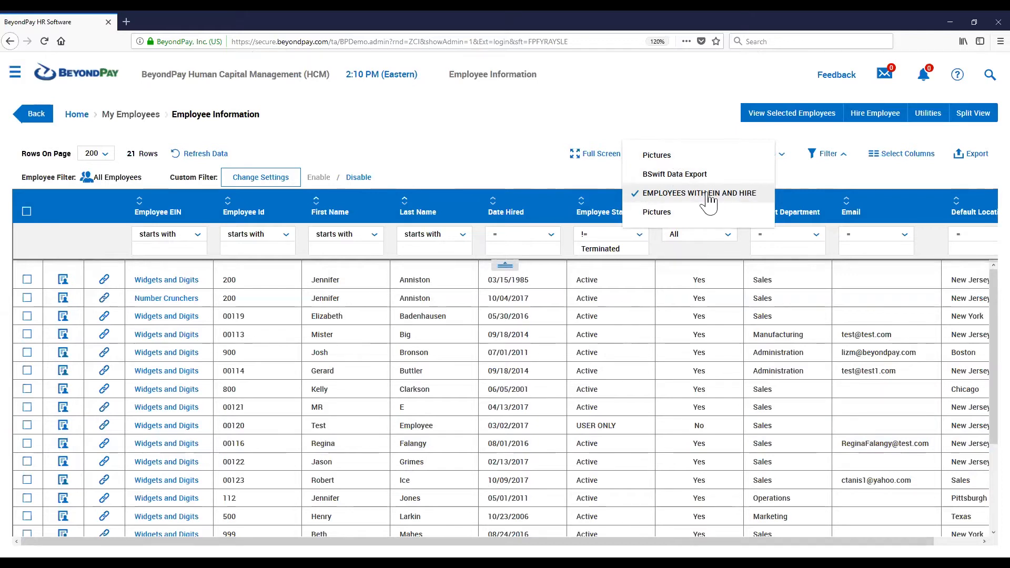
pyautogui.click(495, 149)
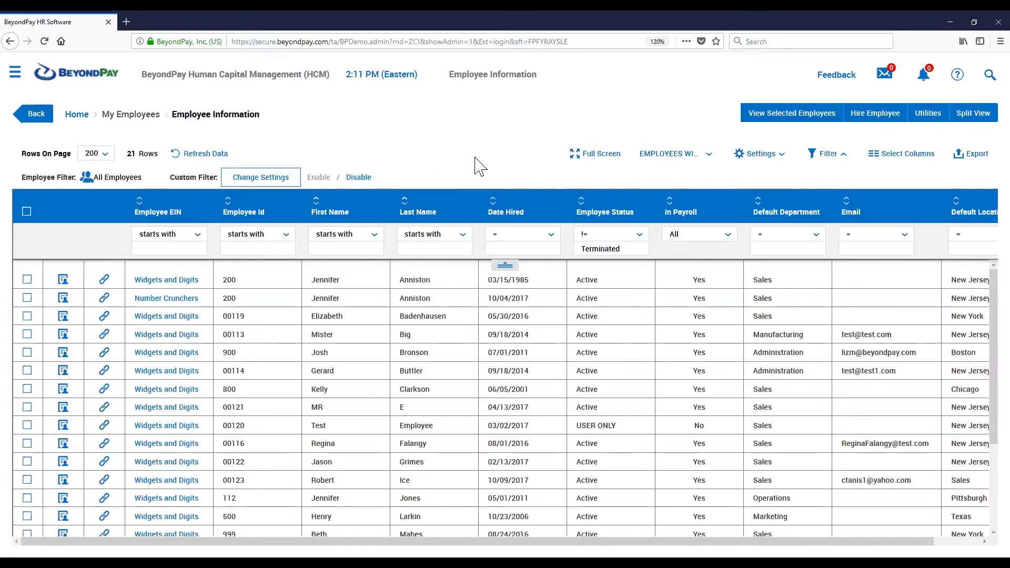
pyautogui.click(760, 157)
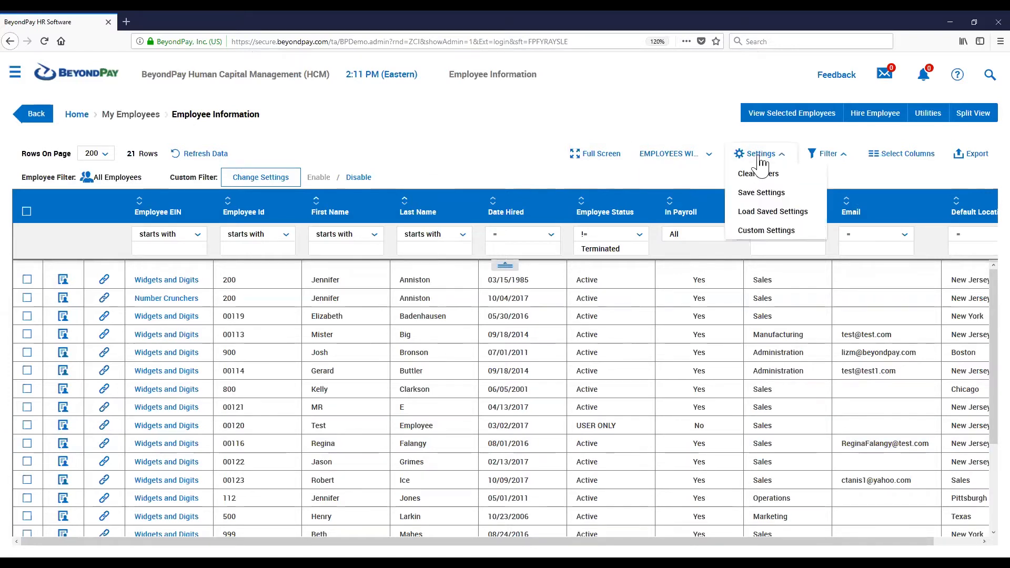
pyautogui.click(774, 213)
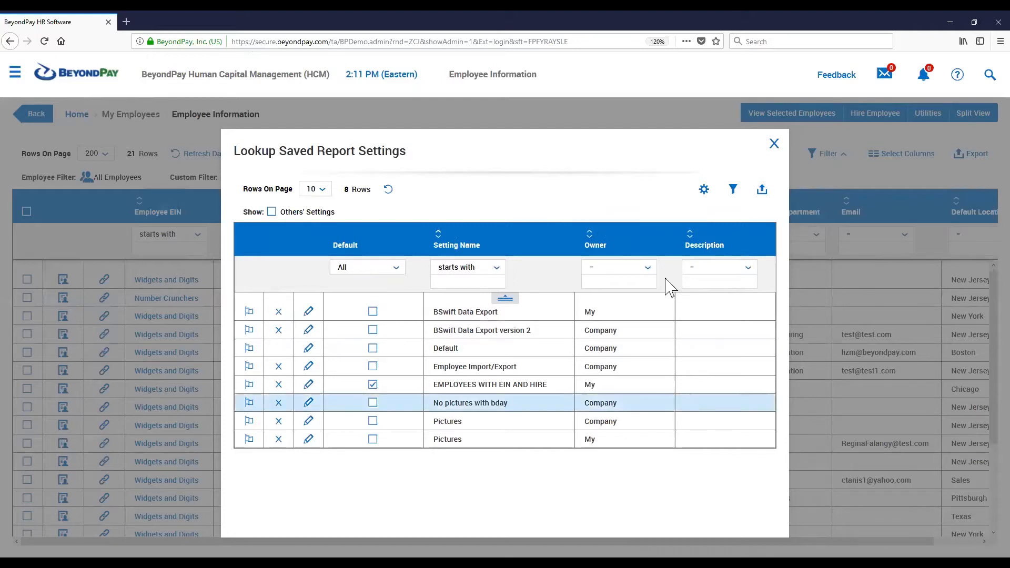
pyautogui.moveTo(547, 384); pyautogui.dragTo(528, 385)
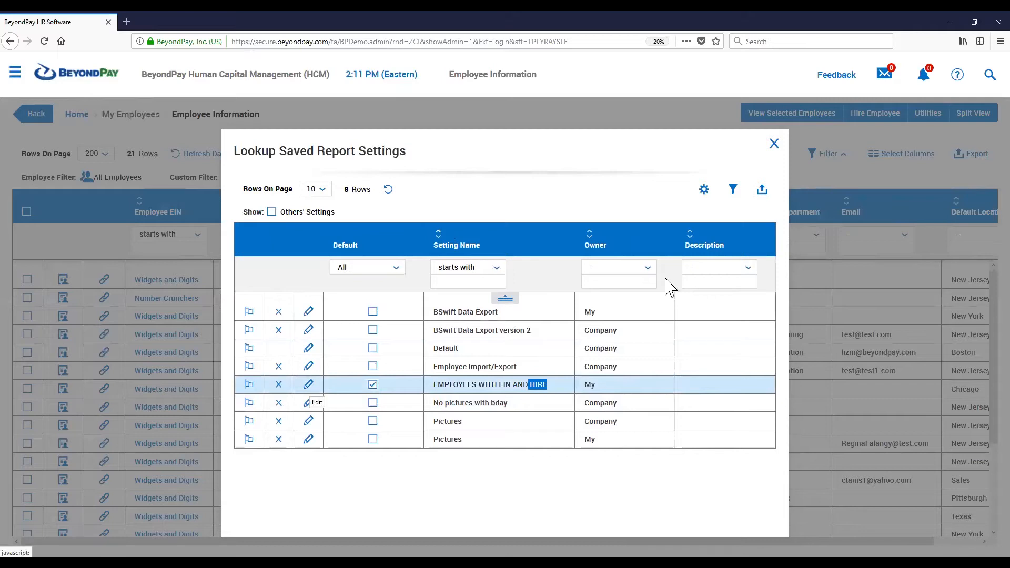
pyautogui.click(308, 384)
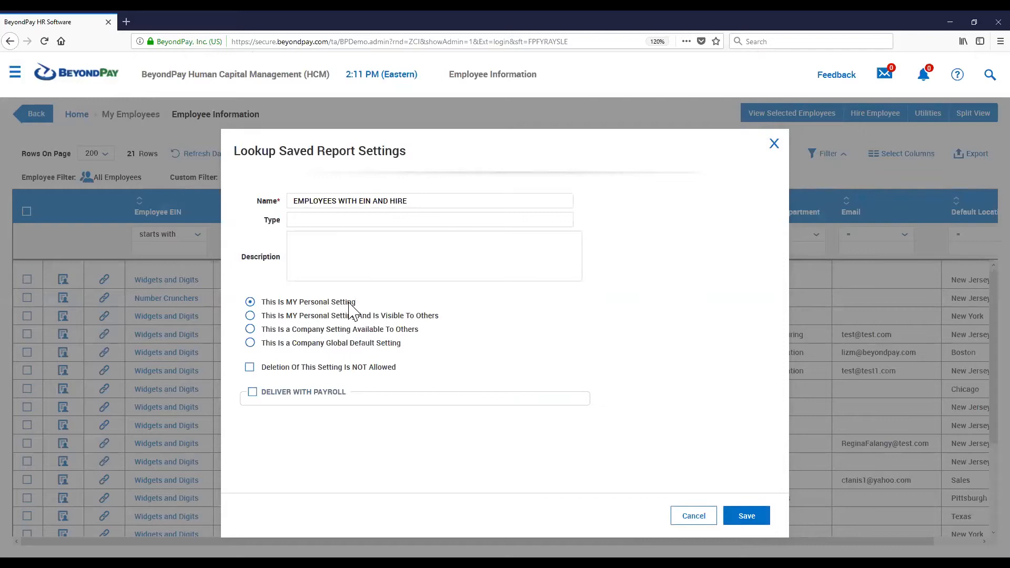
pyautogui.moveTo(304, 313); pyautogui.dragTo(268, 313)
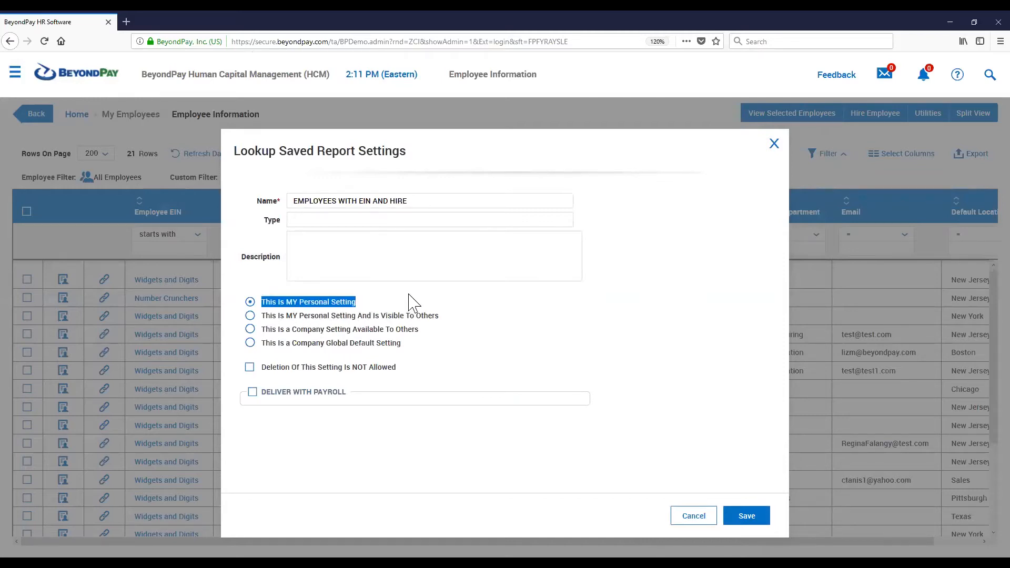
pyautogui.click(250, 316)
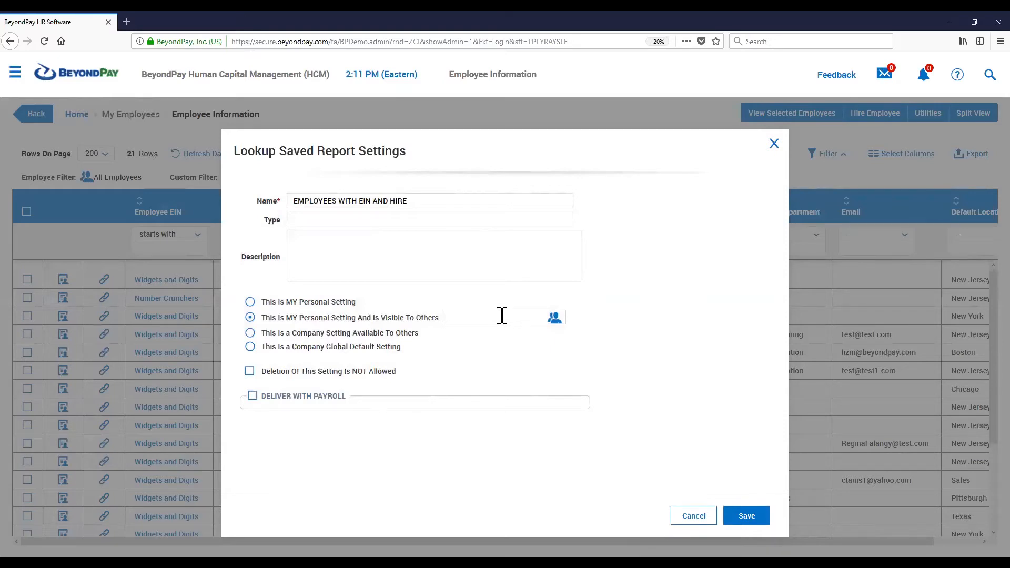
pyautogui.click(253, 334)
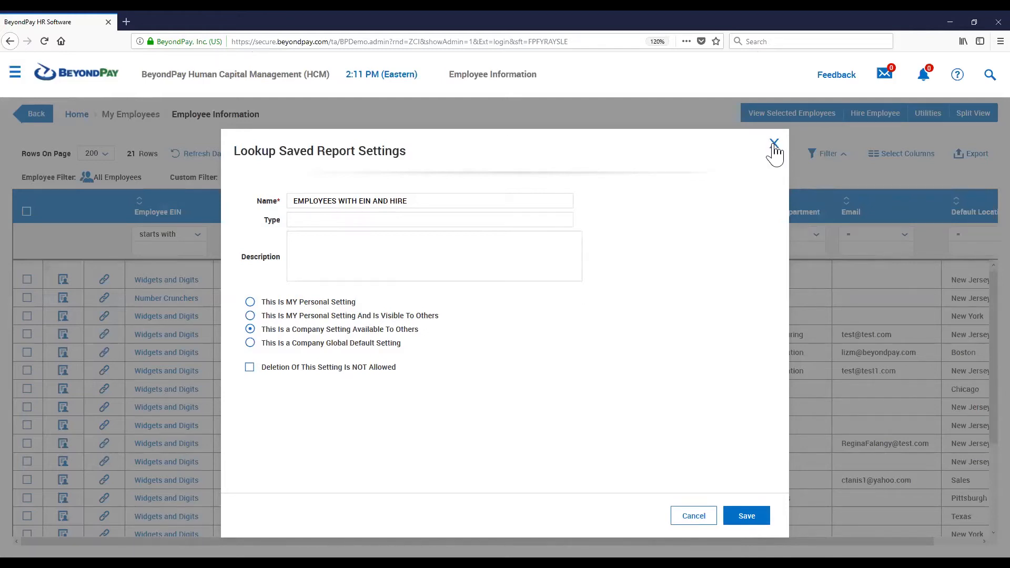
pyautogui.click(250, 316)
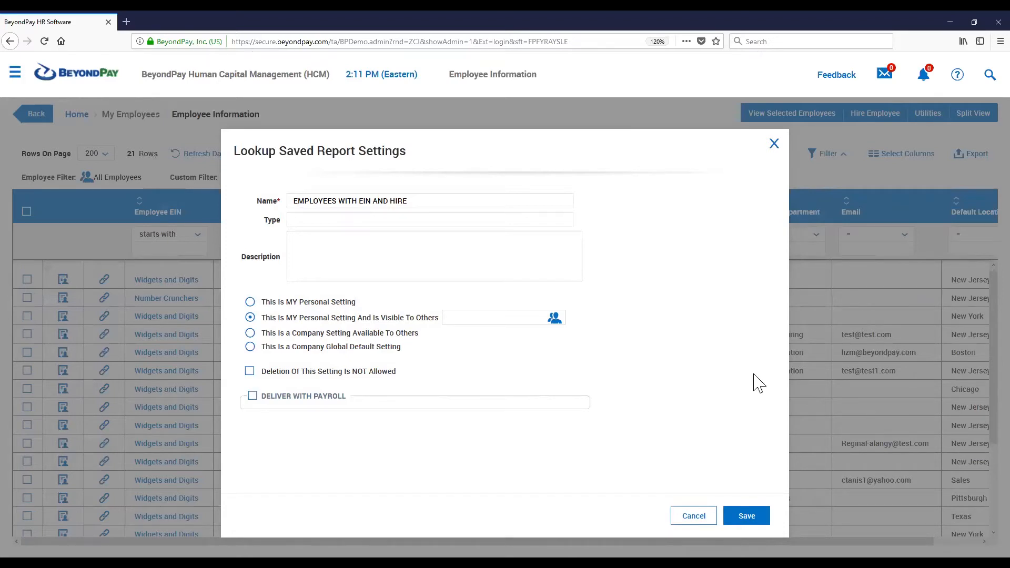
pyautogui.click(706, 521)
pyautogui.click(695, 518)
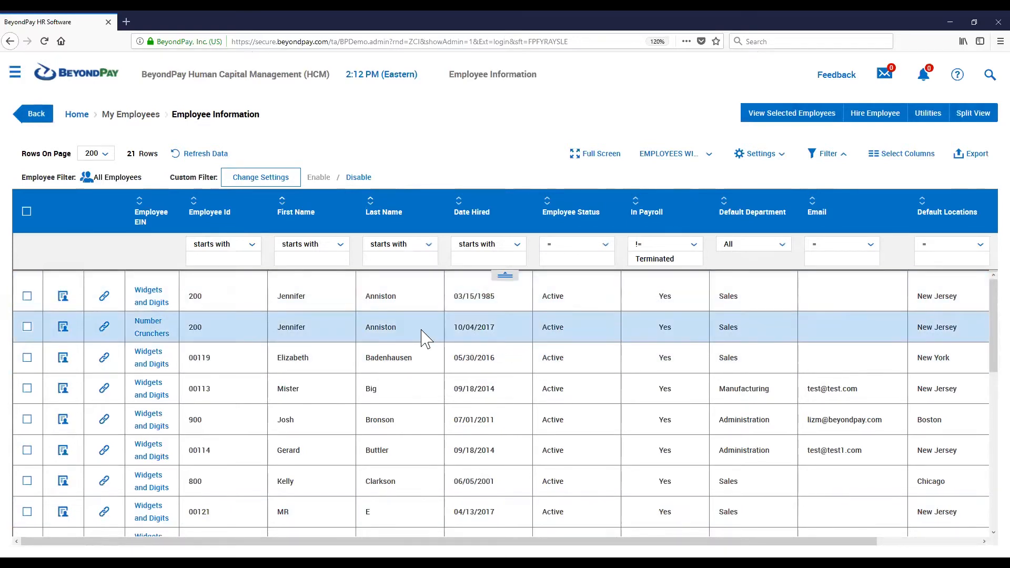
# Sort the employee list by Last Name, switching between descending and ascending order
pyautogui.moveTo(373, 208)
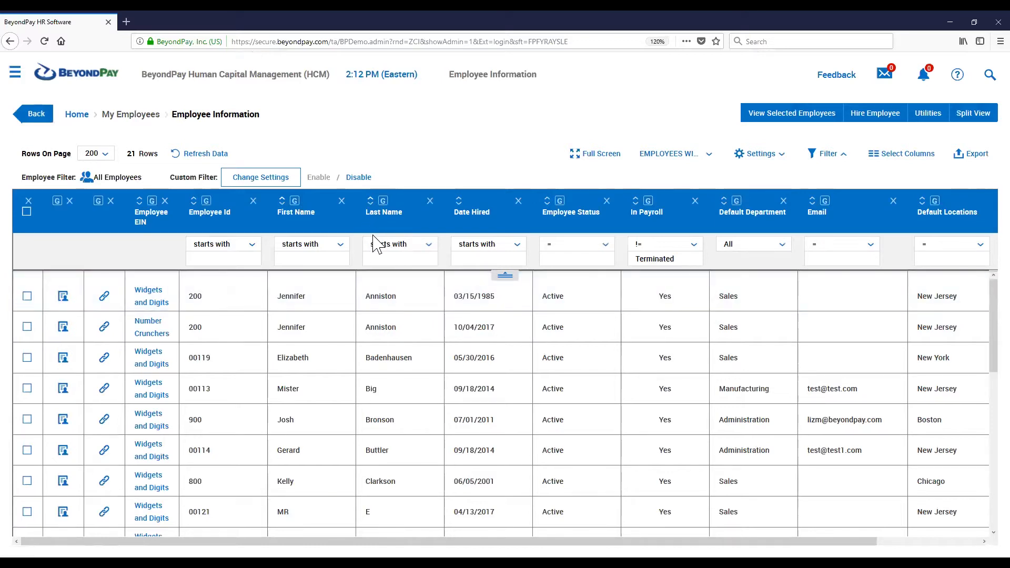
pyautogui.click(371, 205)
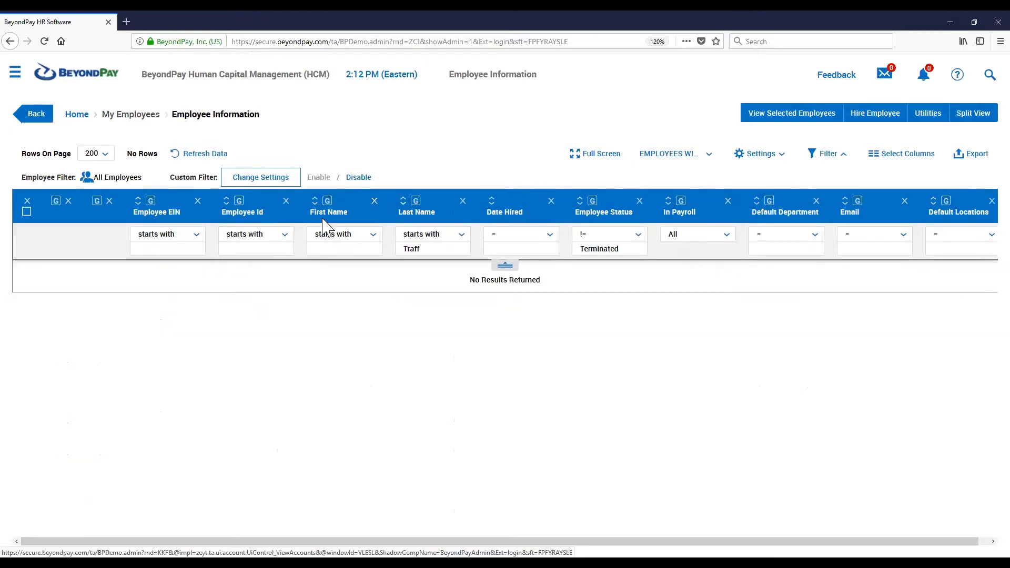
pyautogui.doubleClick(440, 249)
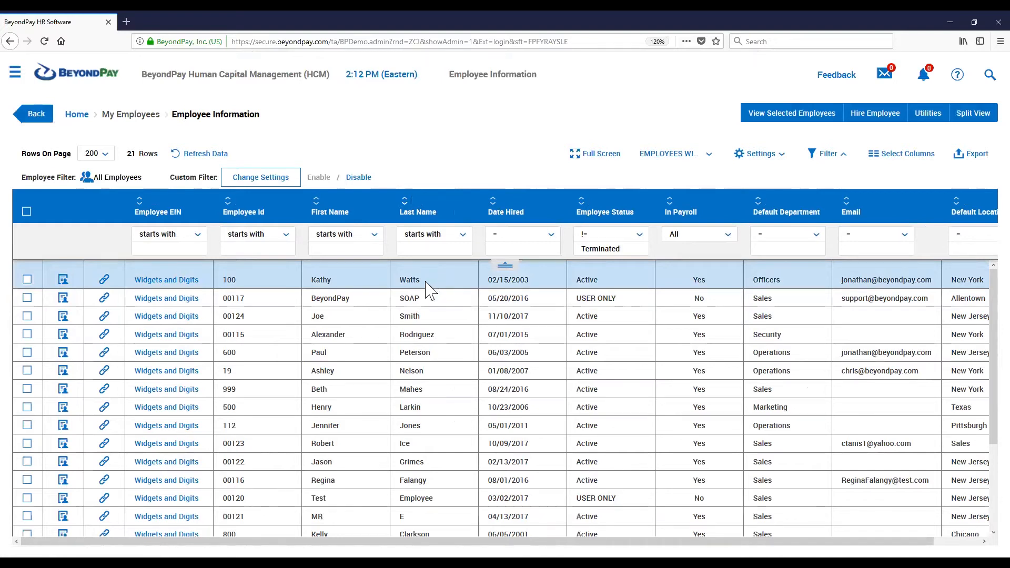
pyautogui.doubleClick(411, 280)
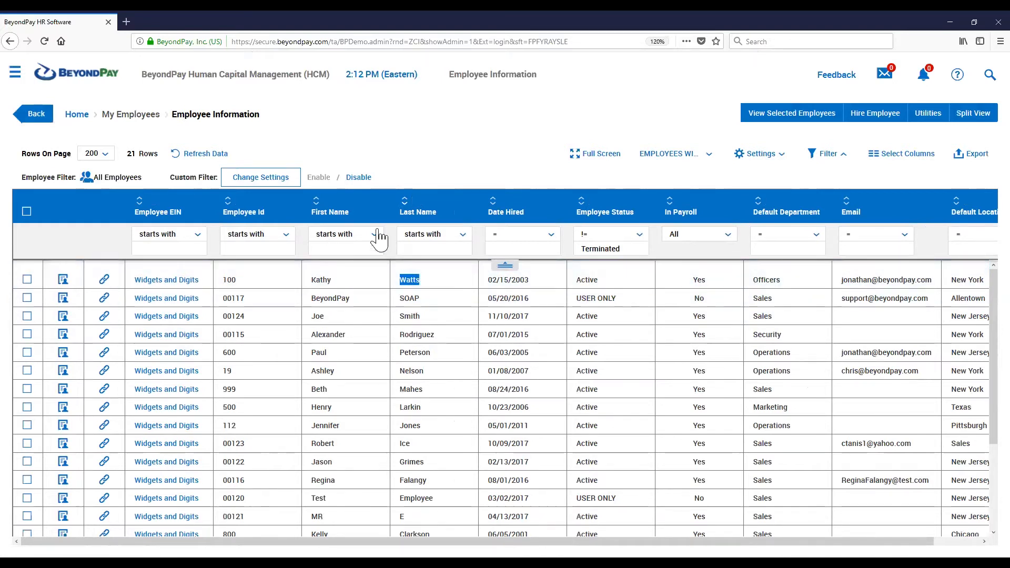
pyautogui.click(405, 201)
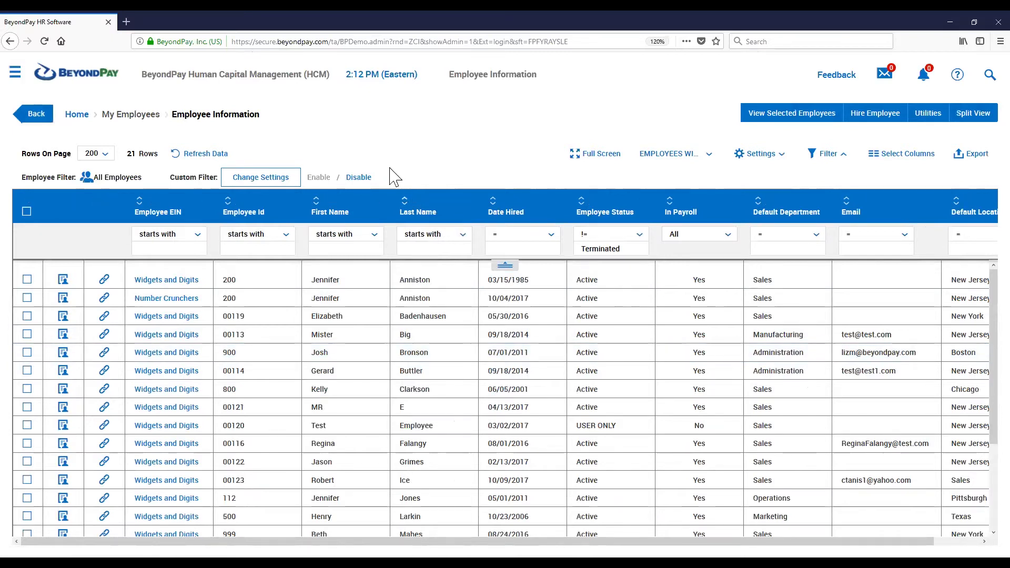
pyautogui.click(317, 202)
pyautogui.click(229, 202)
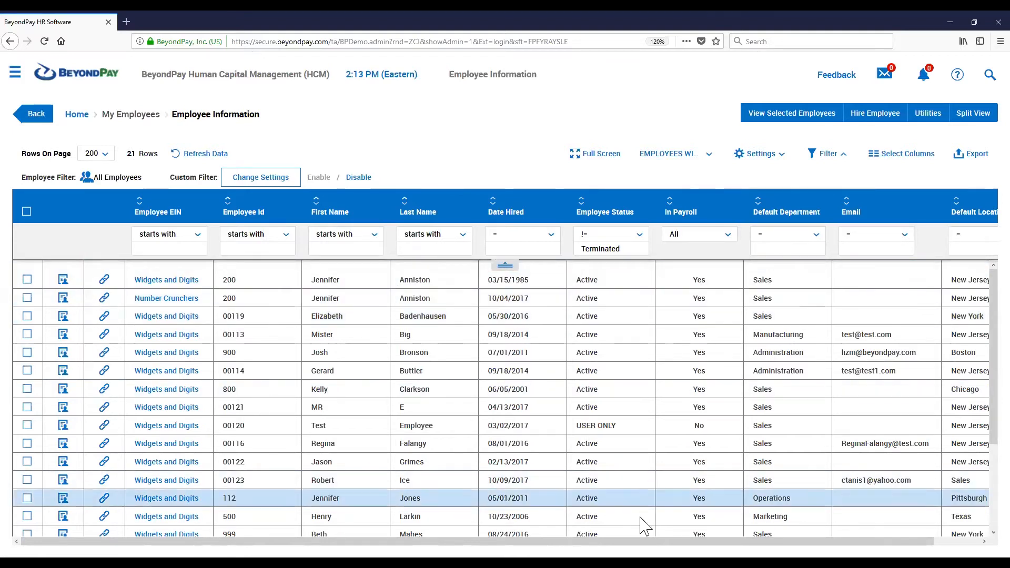
# Group the employee list by the Default Locations column
pyautogui.moveTo(828, 541); pyautogui.dragTo(876, 541)
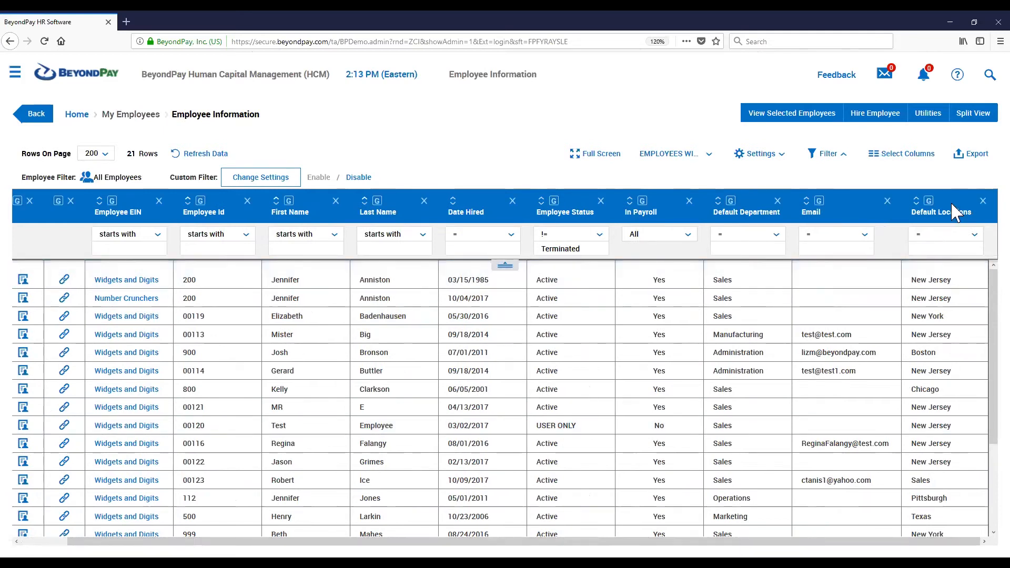
pyautogui.scroll(-3, 952, 331)
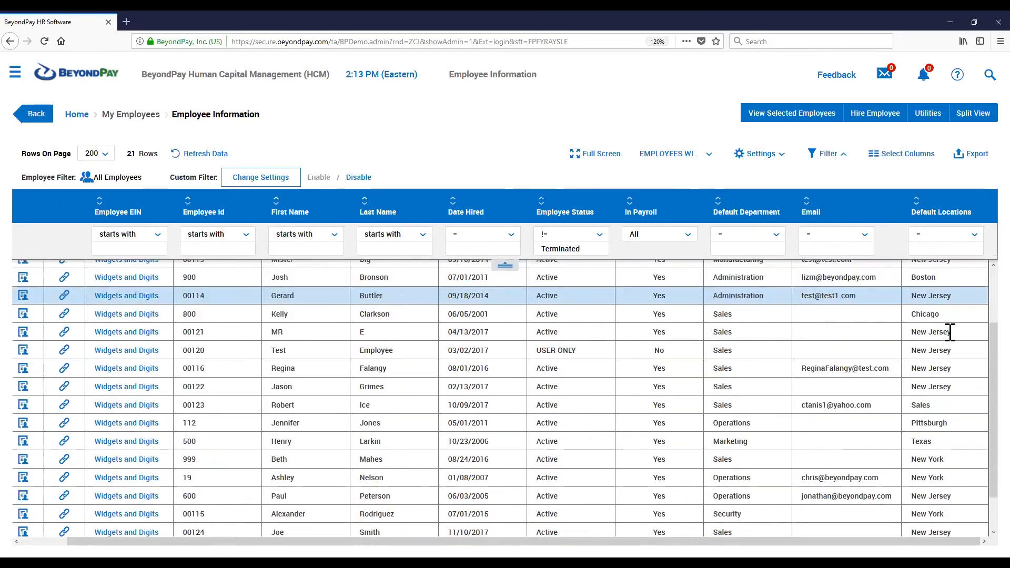
pyautogui.scroll(3, 950, 332)
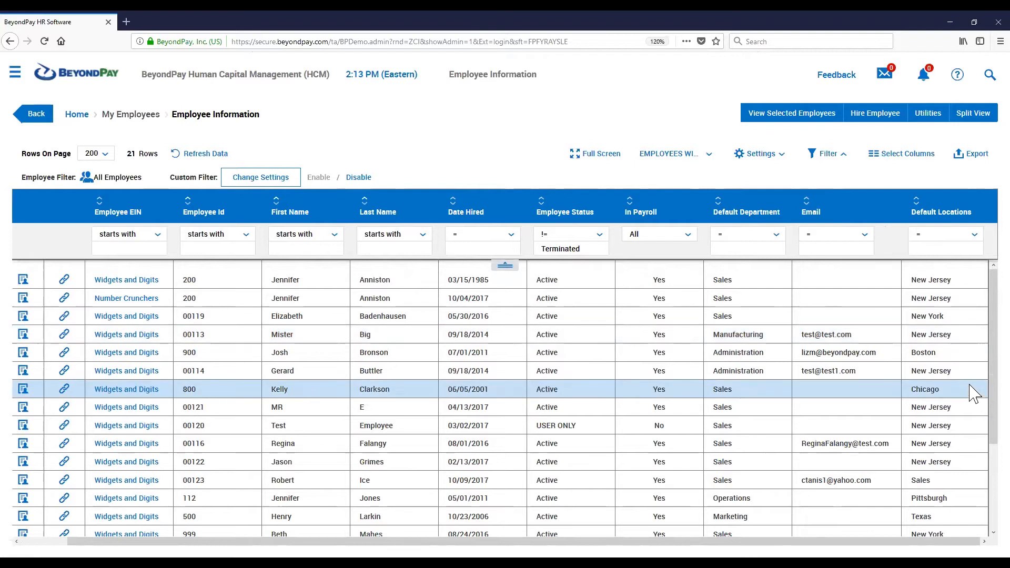
pyautogui.scroll(-3, 942, 388)
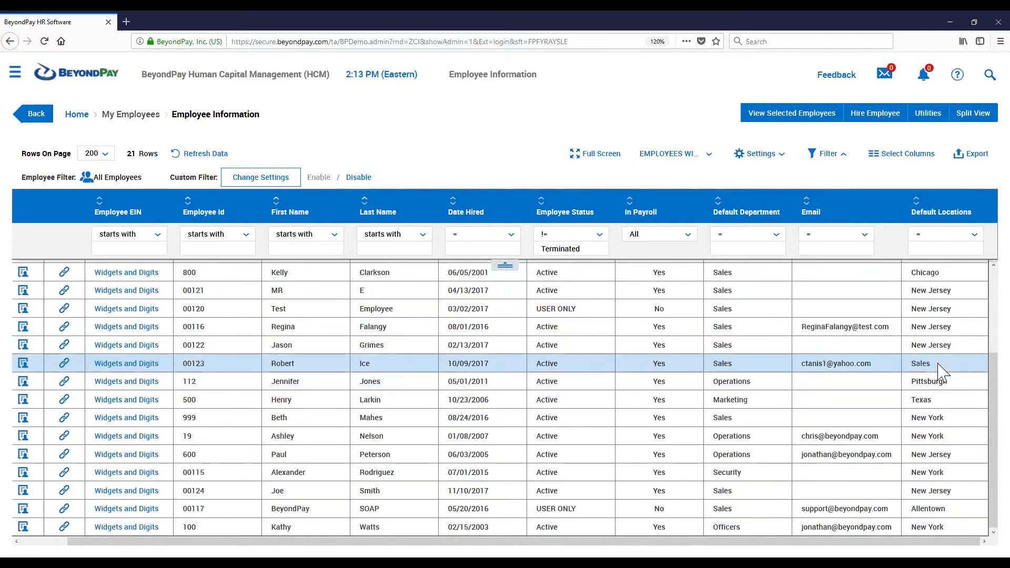
pyautogui.scroll(3, 943, 376)
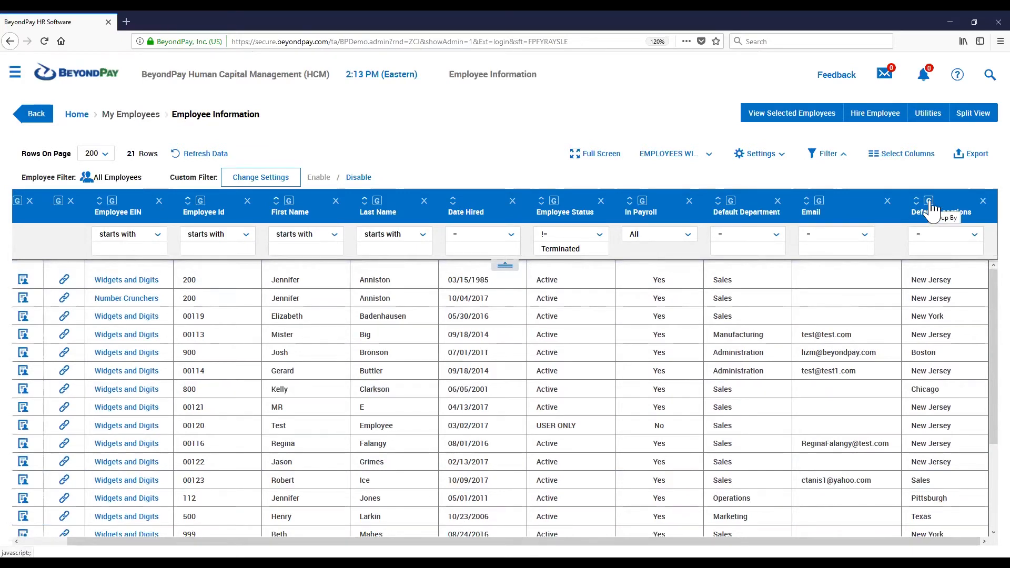
pyautogui.click(929, 203)
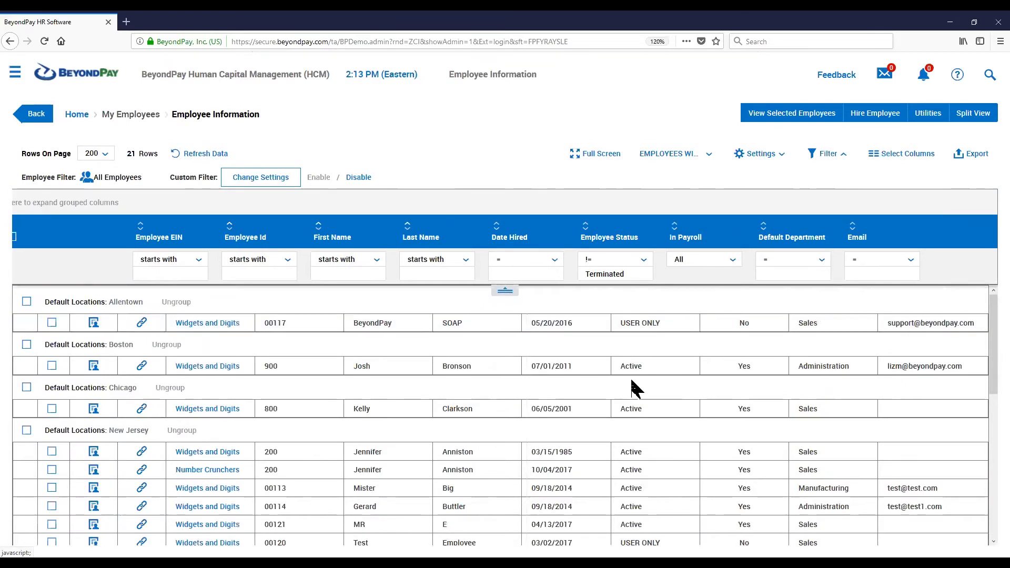
# Review the employee rows grouped under each default location
pyautogui.moveTo(143, 302); pyautogui.dragTo(112, 308)
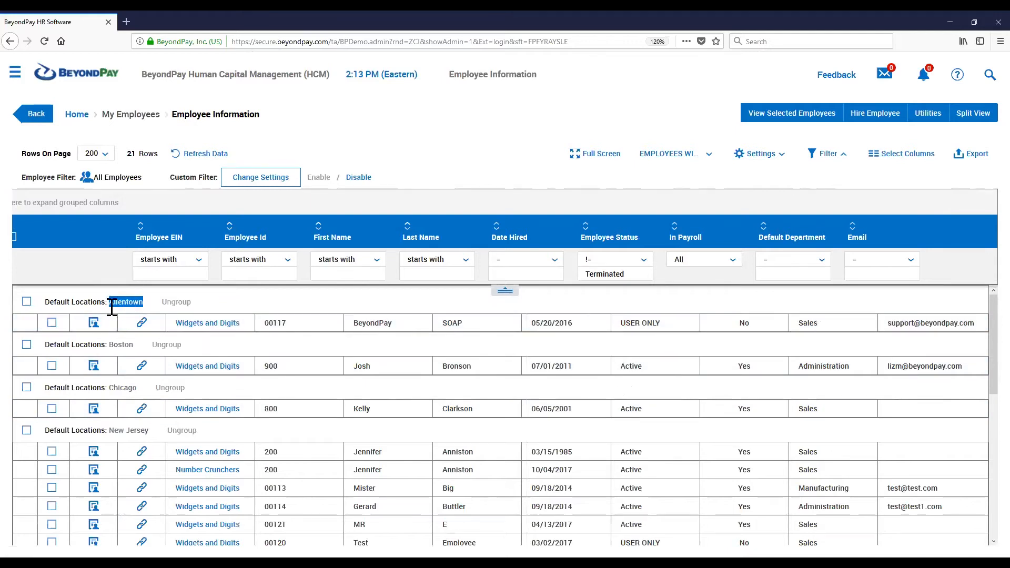
pyautogui.click(213, 305)
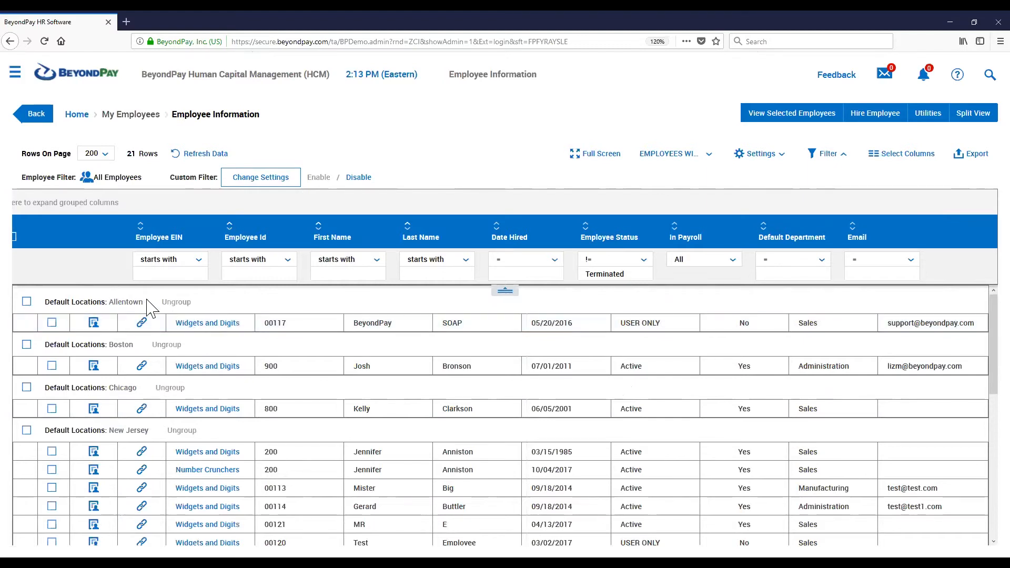
pyautogui.moveTo(119, 306); pyautogui.dragTo(111, 314)
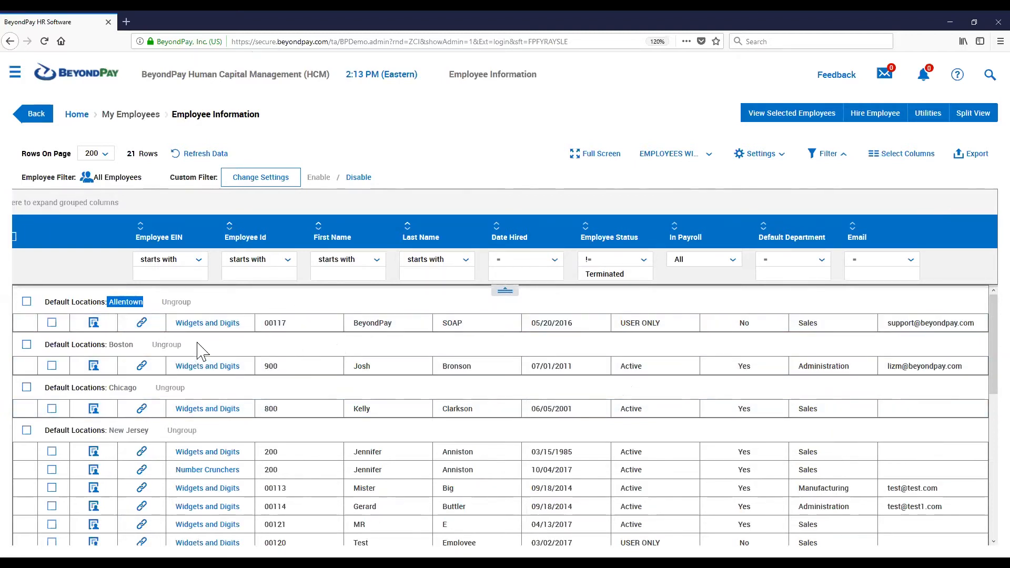
pyautogui.click(225, 297)
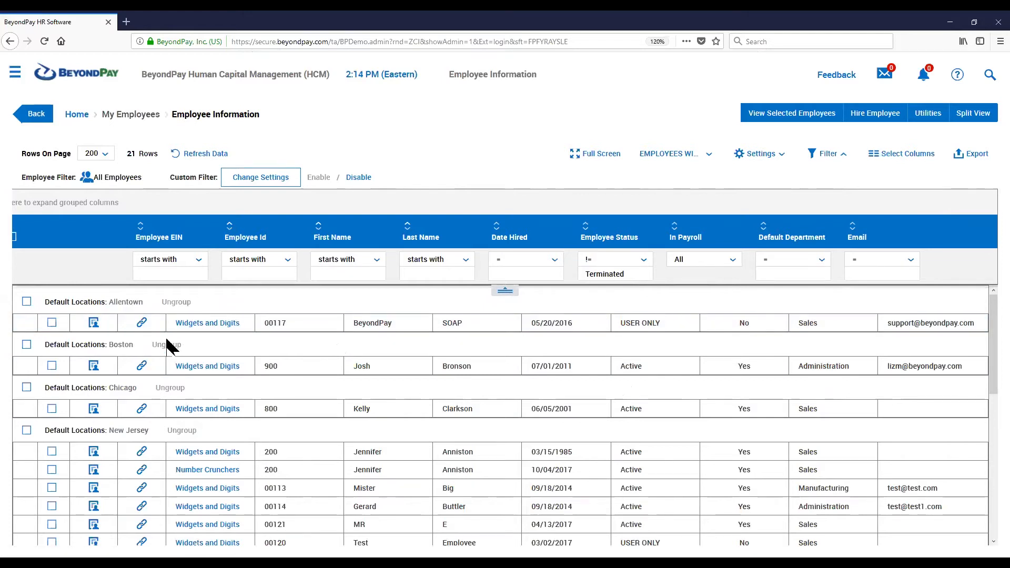
pyautogui.moveTo(118, 345); pyautogui.dragTo(134, 348)
pyautogui.scroll(-1, 196, 336)
pyautogui.scroll(-3, 201, 345)
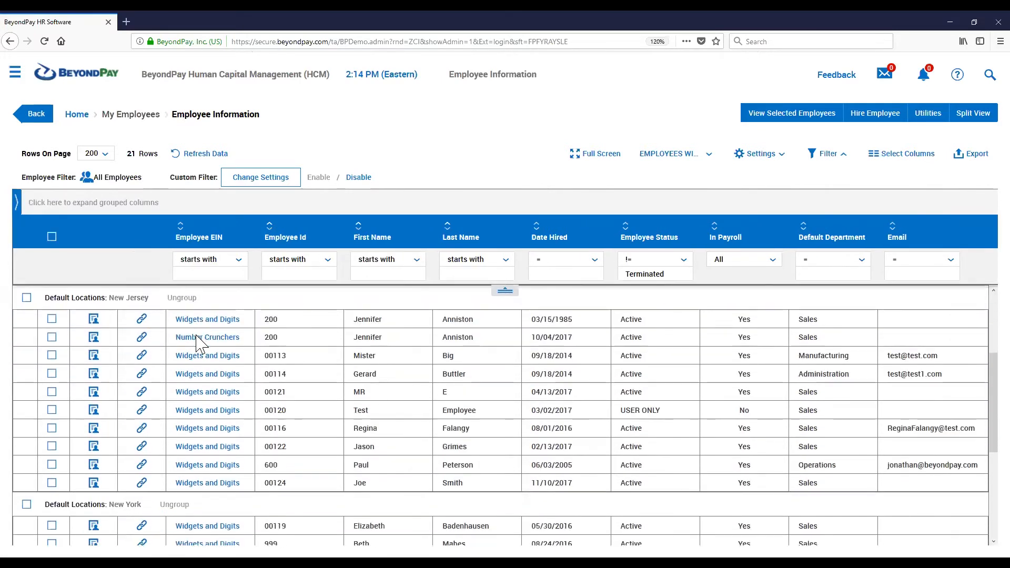
pyautogui.moveTo(110, 298); pyautogui.dragTo(149, 298)
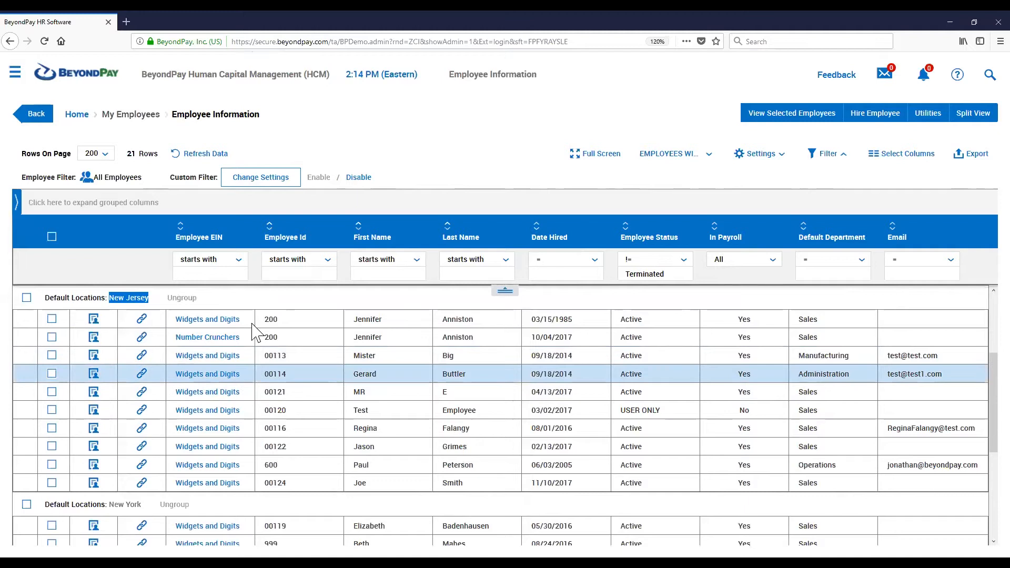
pyautogui.scroll(3, 253, 332)
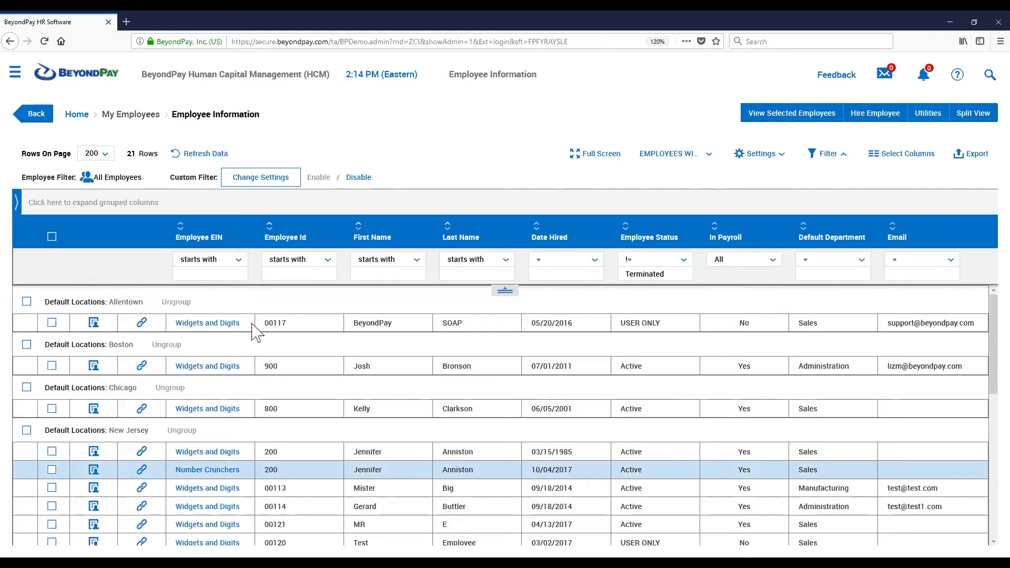
pyautogui.scroll(-2, 257, 332)
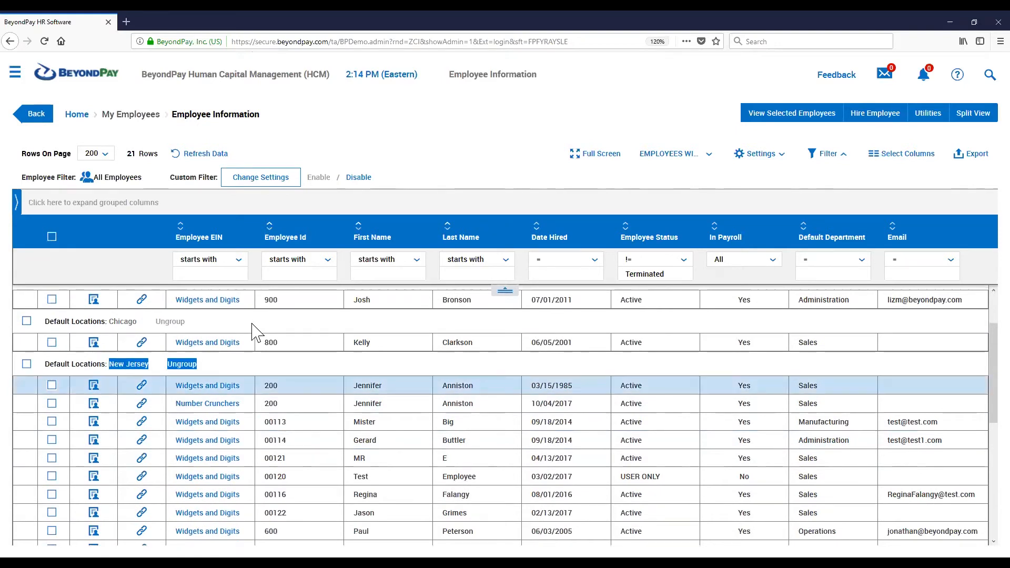
pyautogui.scroll(-2, 256, 331)
pyautogui.scroll(-2, 256, 332)
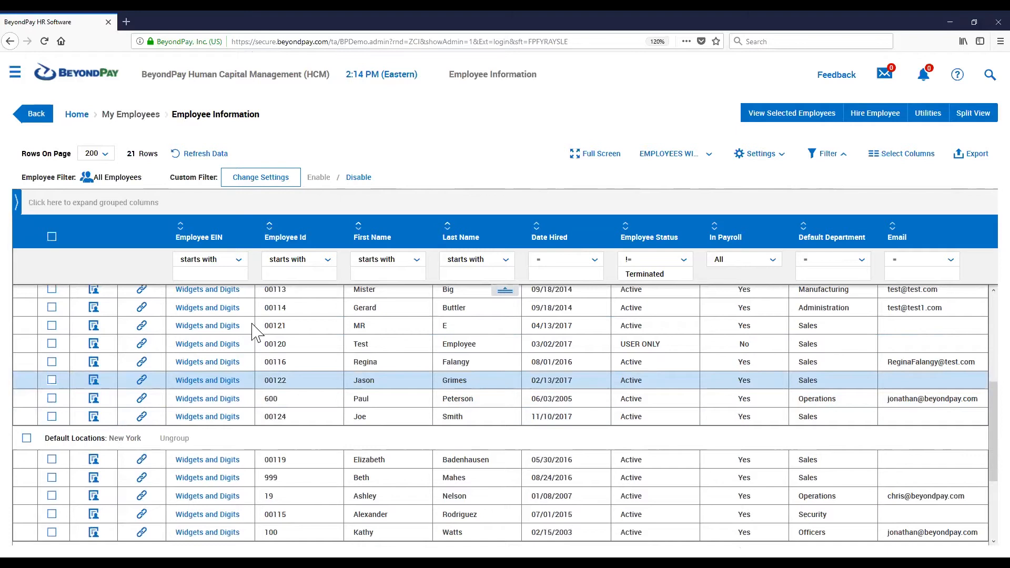
pyautogui.scroll(2, 257, 332)
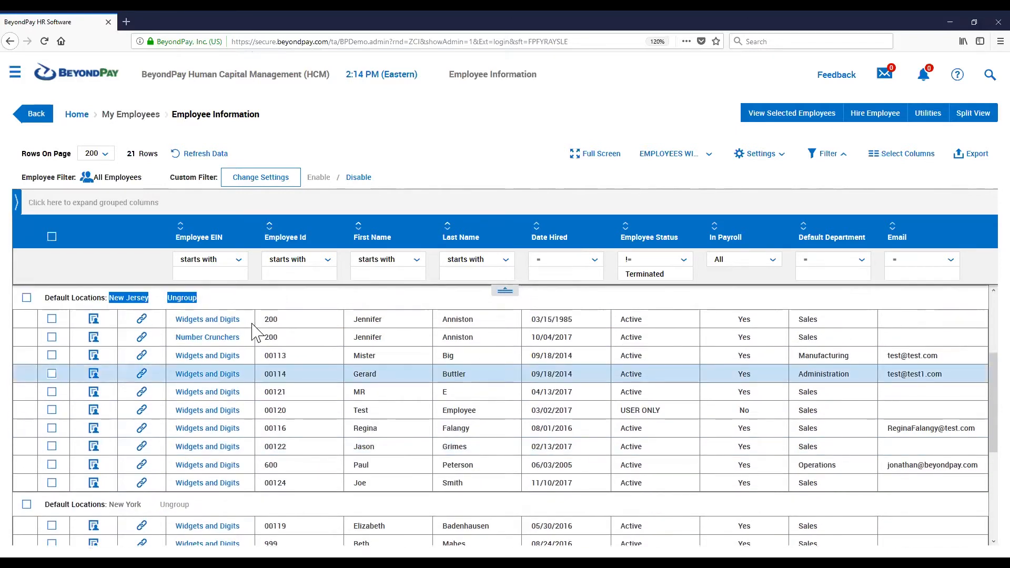
pyautogui.scroll(2, 266, 339)
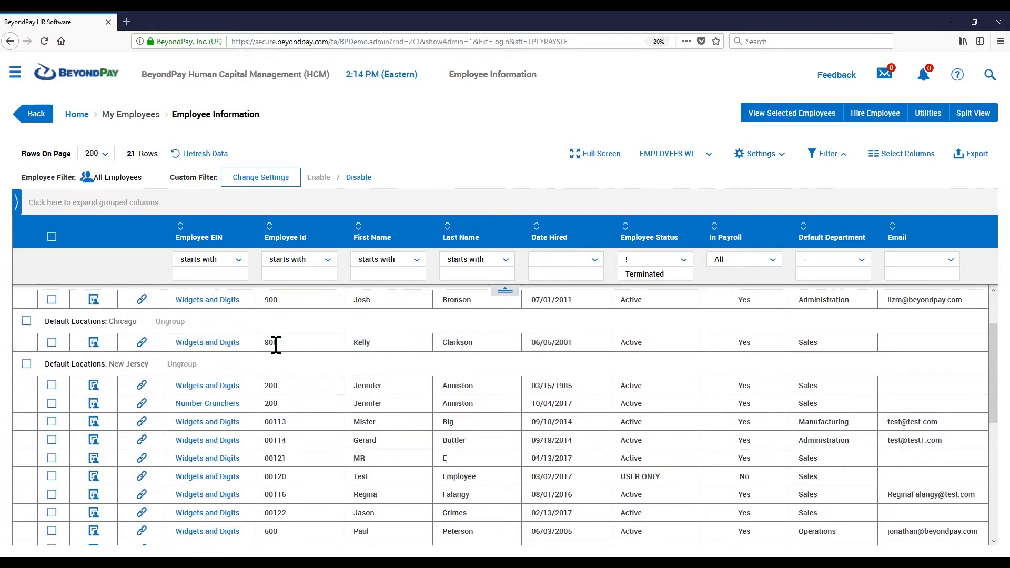
# Open the employee list's custom settings and switch to the Custom Columns section
pyautogui.click(760, 168)
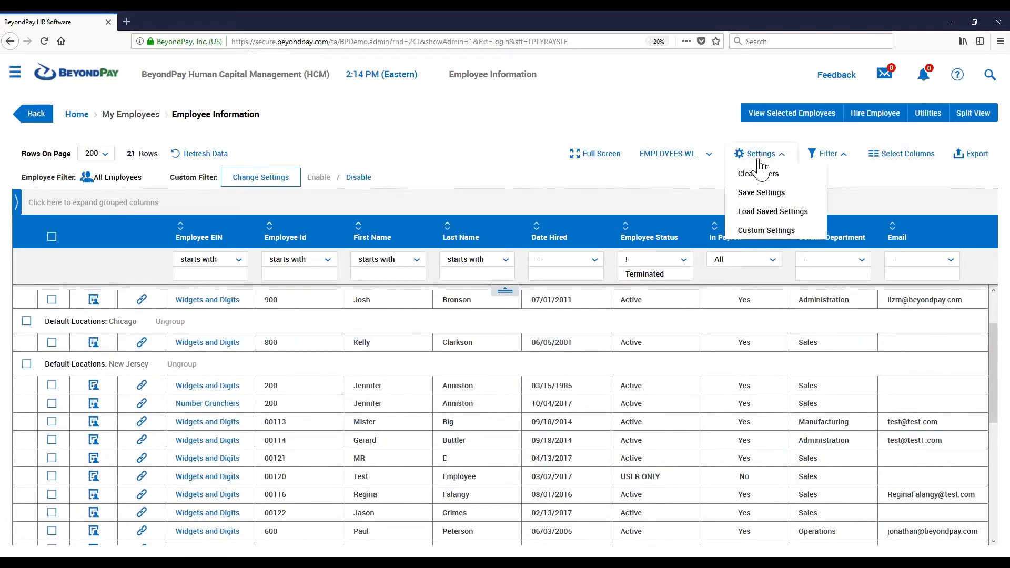
pyautogui.click(771, 231)
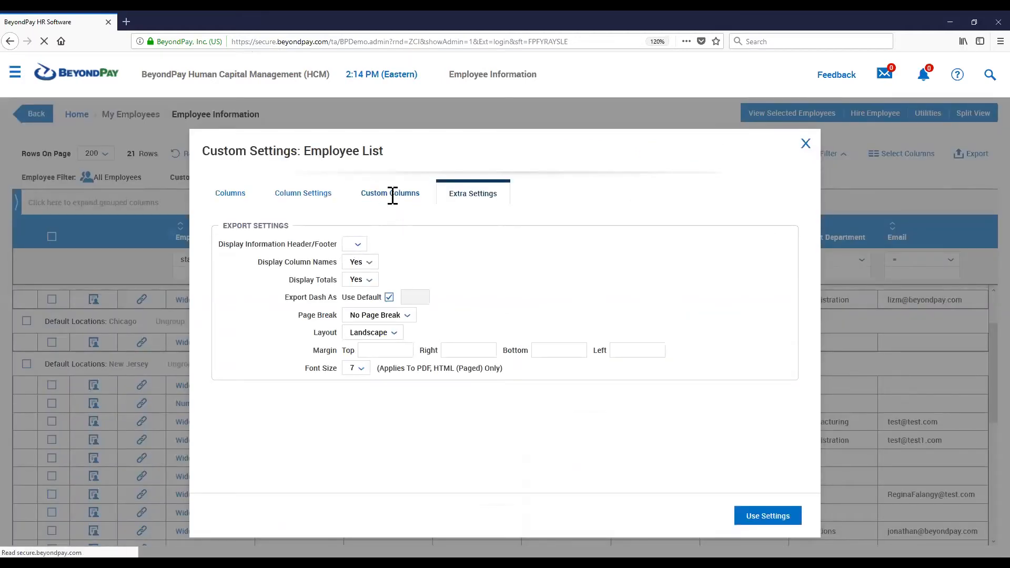
pyautogui.click(391, 196)
pyautogui.scroll(-1, 390, 296)
pyautogui.scroll(-5, 386, 294)
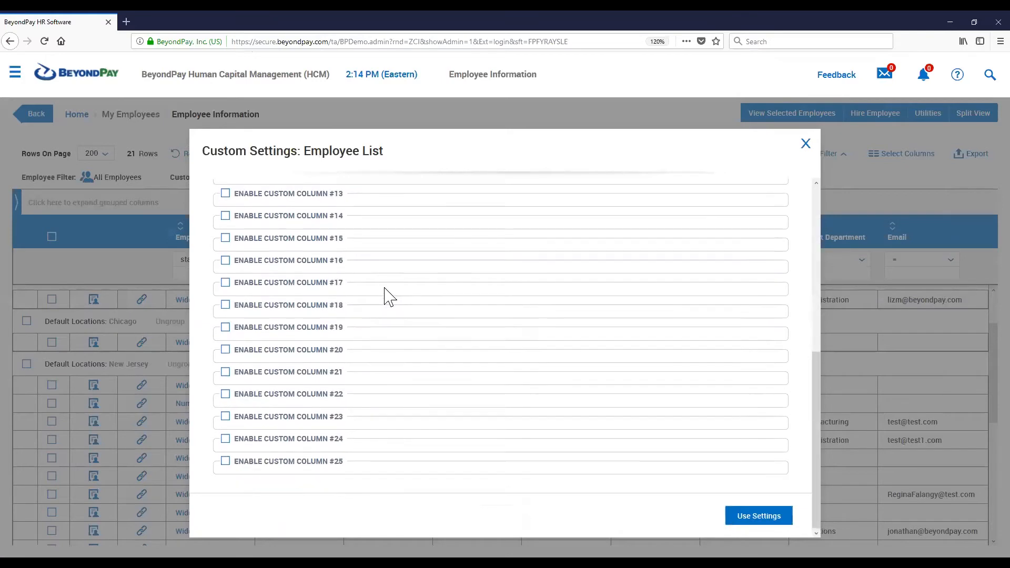
pyautogui.scroll(6, 386, 294)
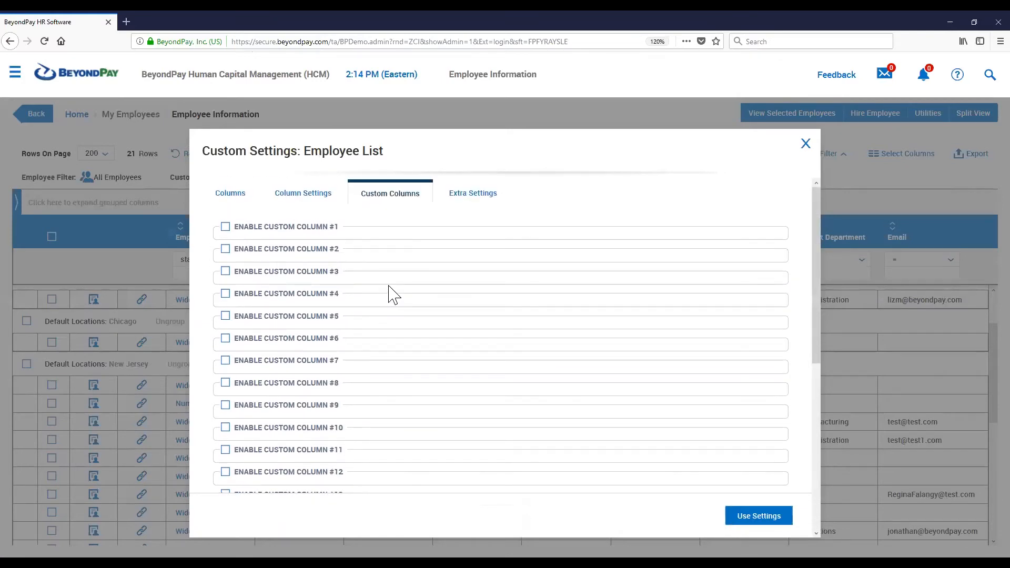
# Enable custom column #1, label it LOCATION, and place the cursor in its formula box
pyautogui.click(226, 227)
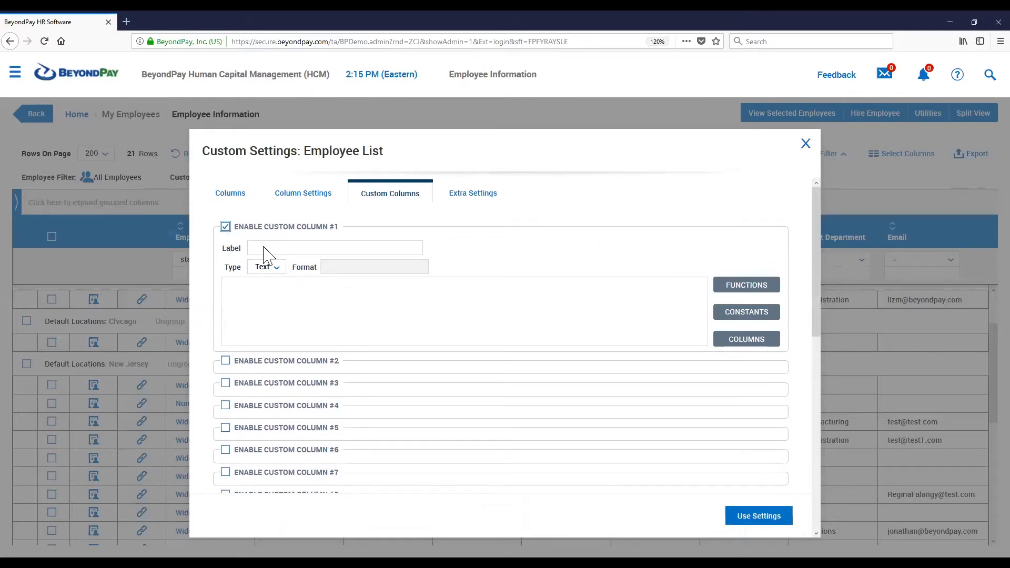
pyautogui.click(255, 317)
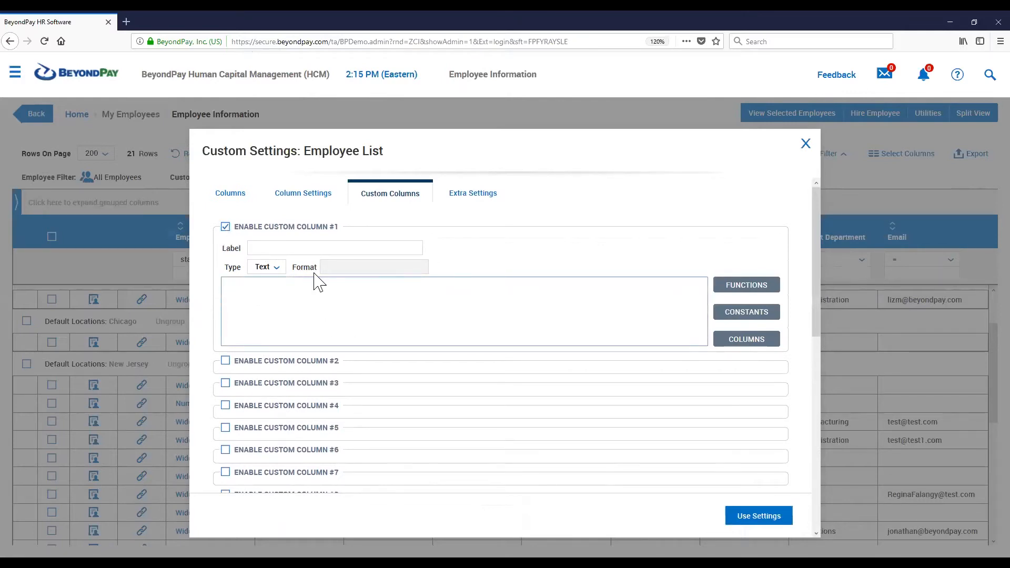
pyautogui.click(225, 227)
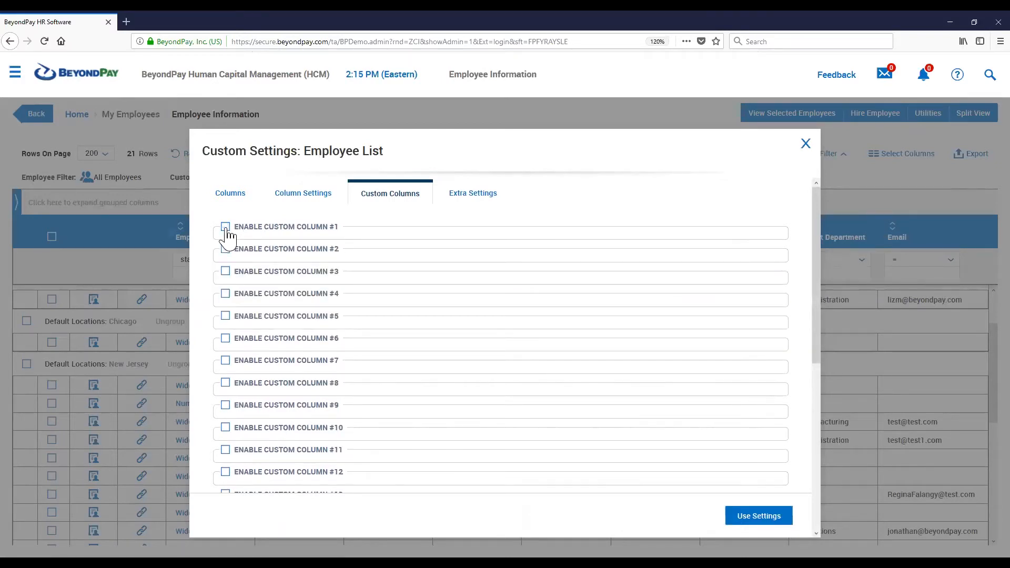
pyautogui.click(226, 227)
pyautogui.click(271, 245)
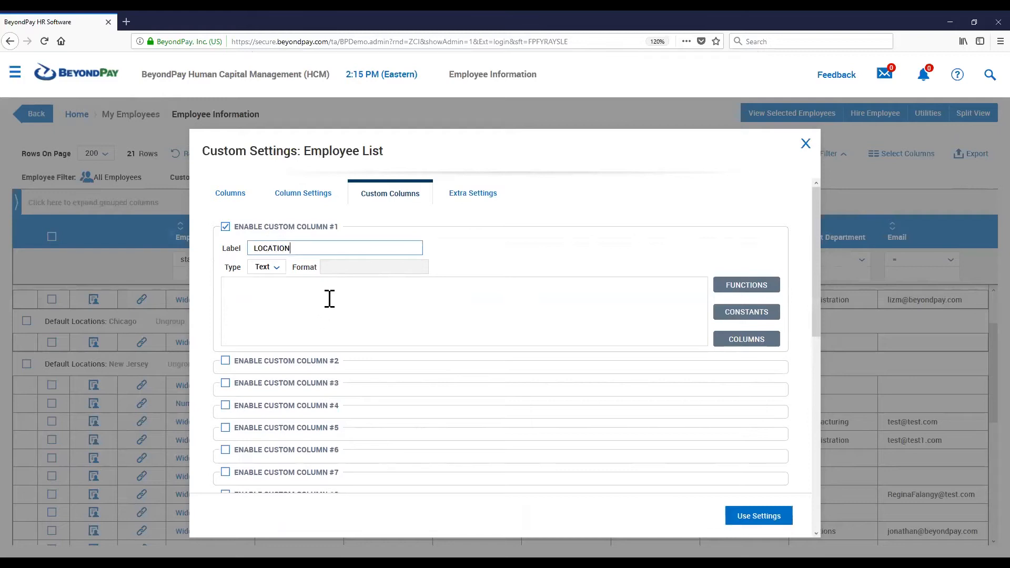
pyautogui.click(281, 295)
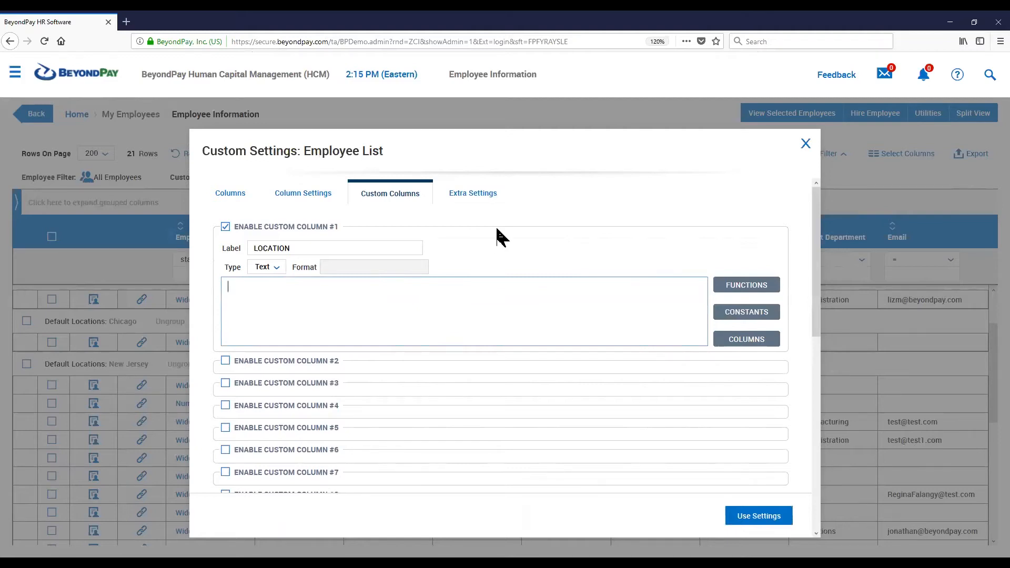
# Browse the Functions reference list of available formula functions, then close it
pyautogui.click(749, 294)
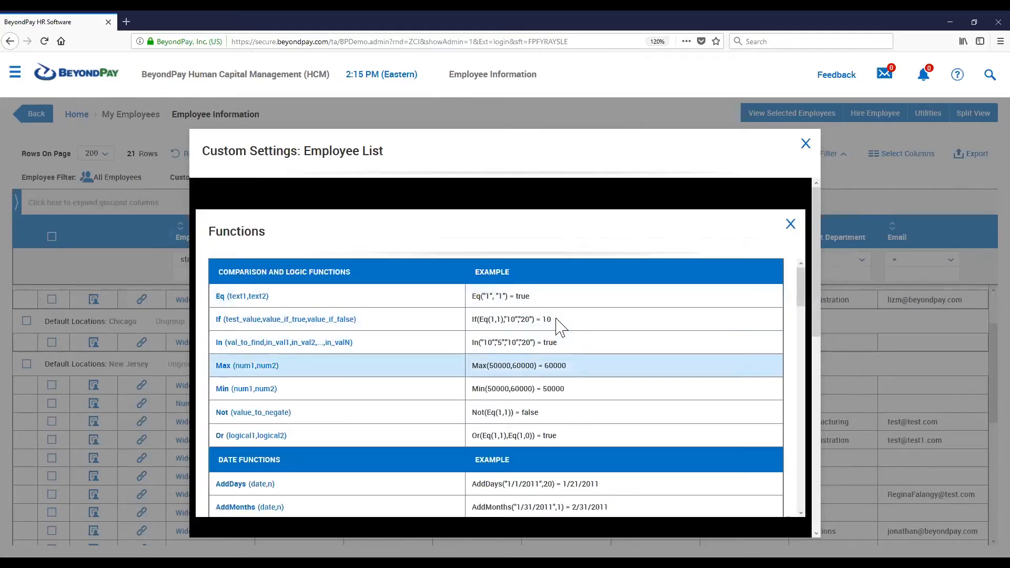
pyautogui.scroll(-3, 558, 326)
pyautogui.scroll(3, 559, 325)
pyautogui.scroll(-3, 559, 325)
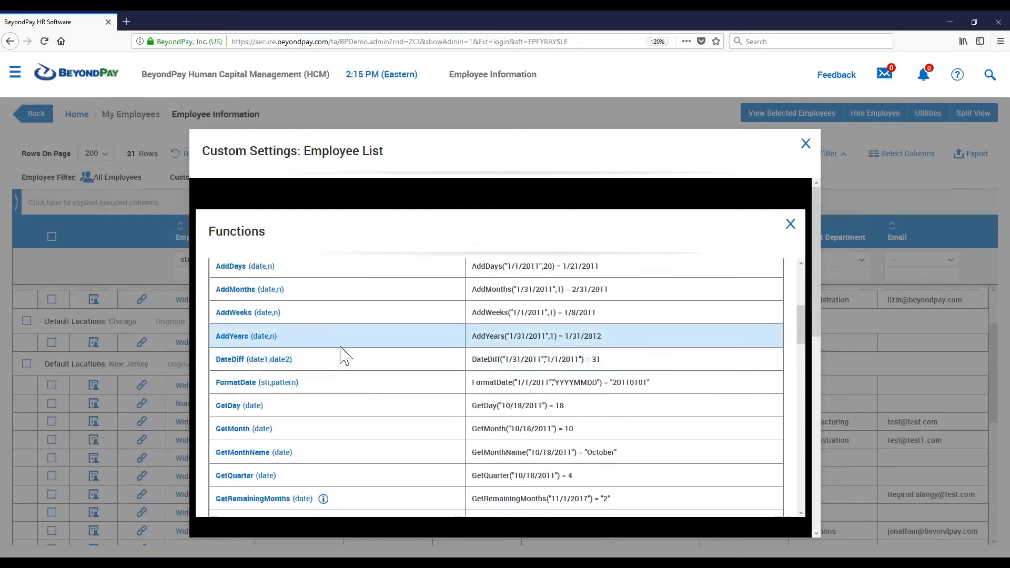
pyautogui.scroll(-6, 342, 356)
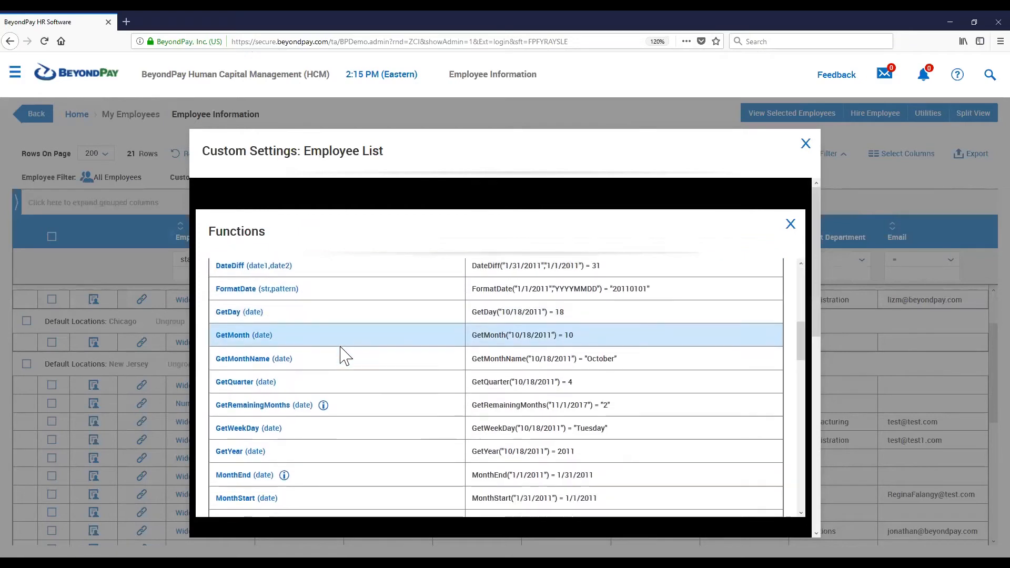
pyautogui.scroll(-5, 342, 356)
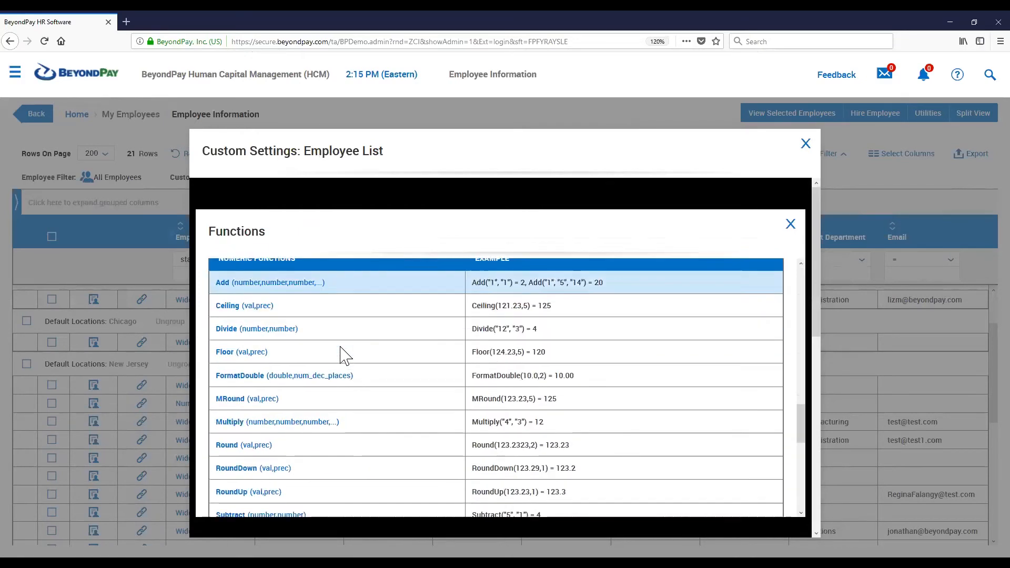
pyautogui.scroll(10, 314, 349)
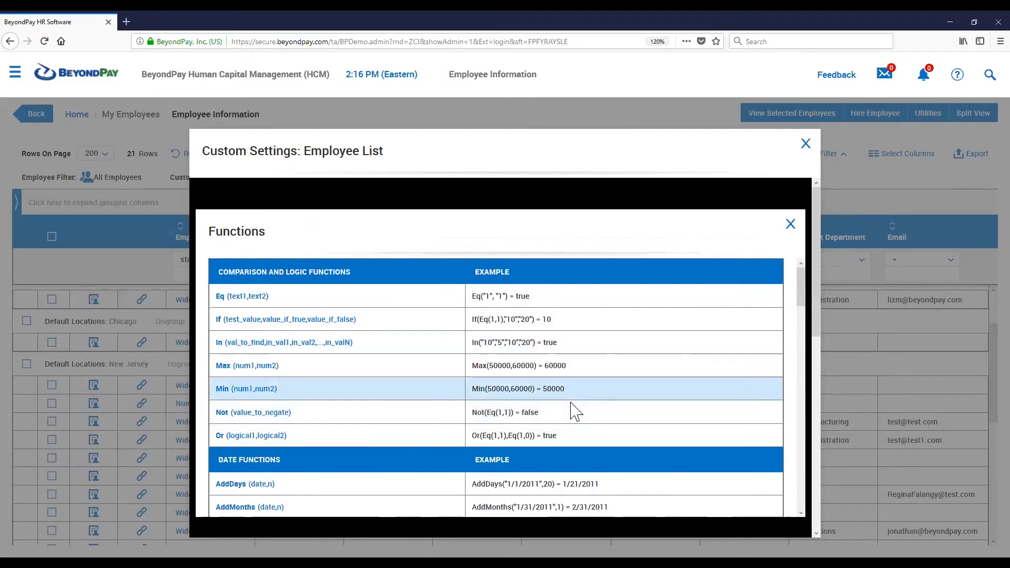
pyautogui.scroll(-3, 516, 345)
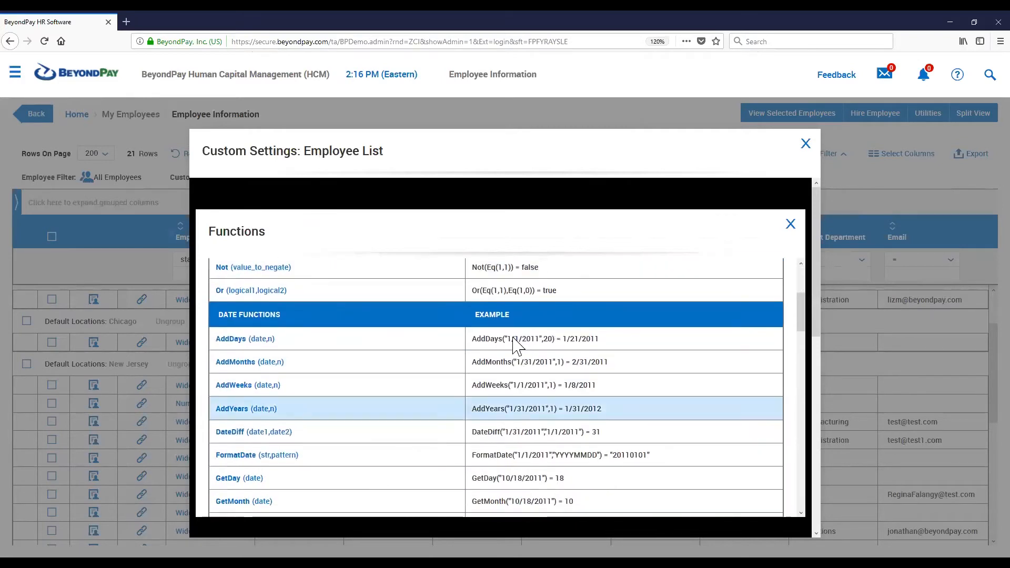
pyautogui.click(791, 226)
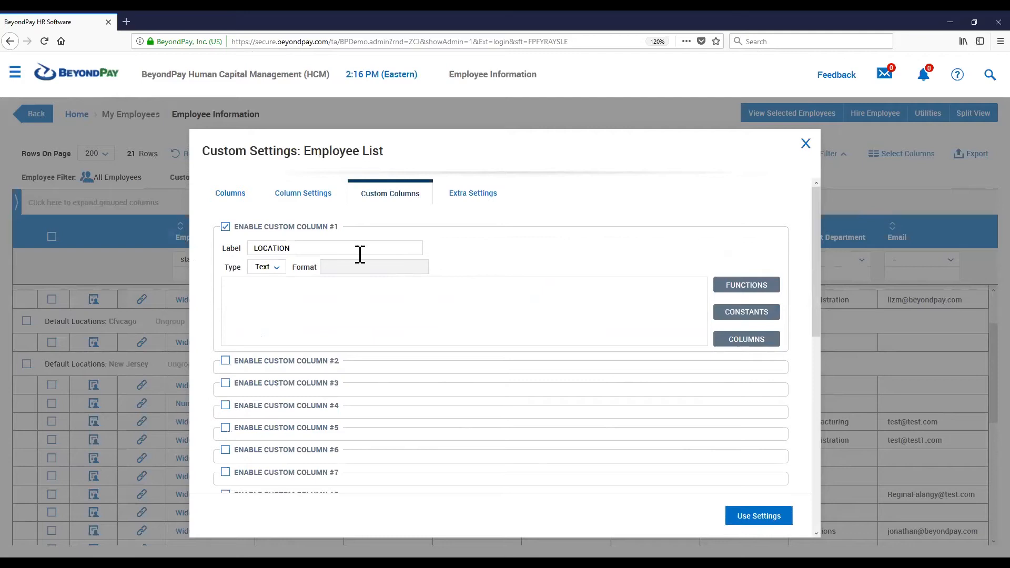
# Open the Columns variable list and scroll through the available column variables
pyautogui.click(741, 344)
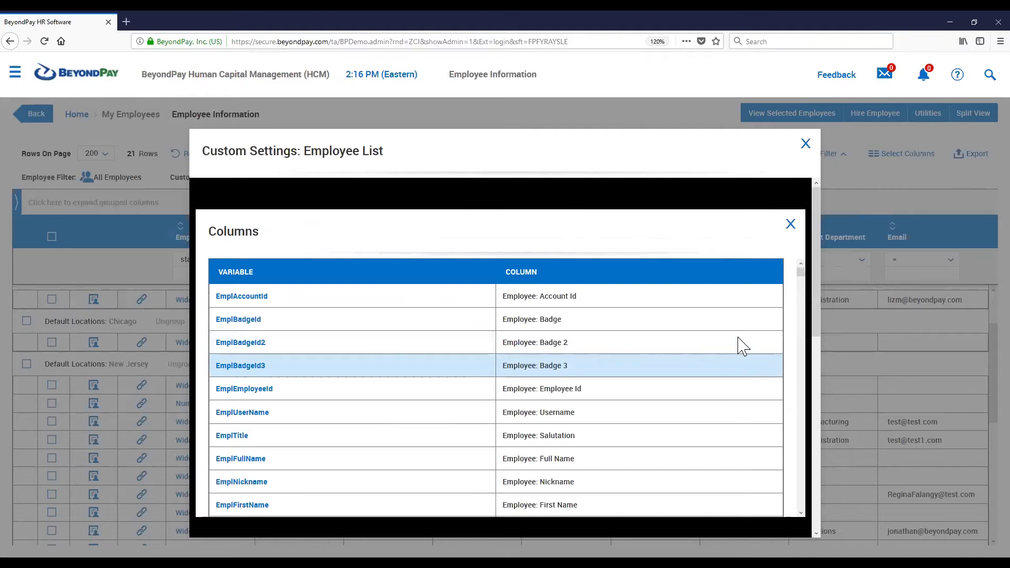
pyautogui.scroll(-10, 742, 345)
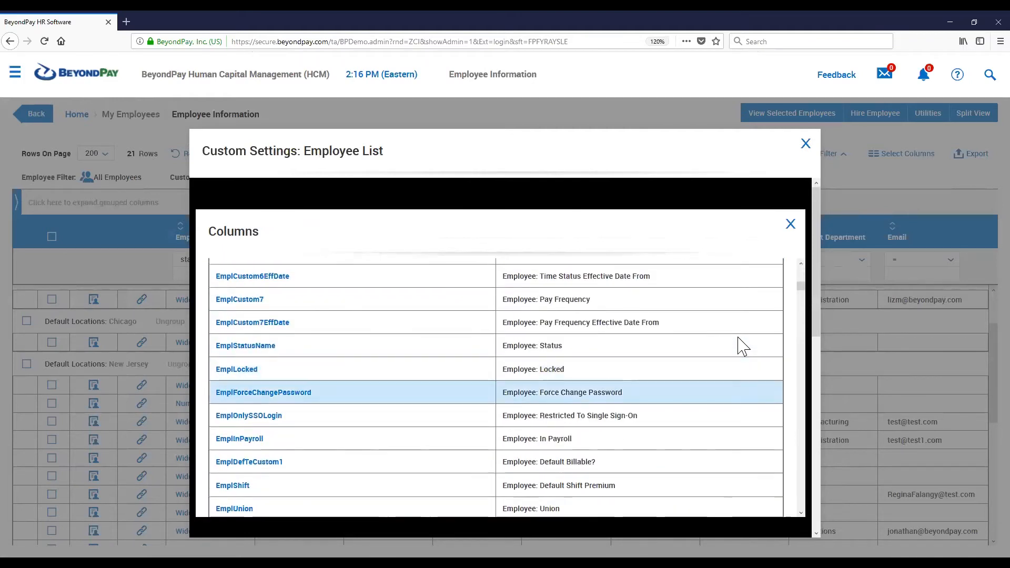
pyautogui.scroll(-1, 742, 346)
pyautogui.scroll(-15, 742, 346)
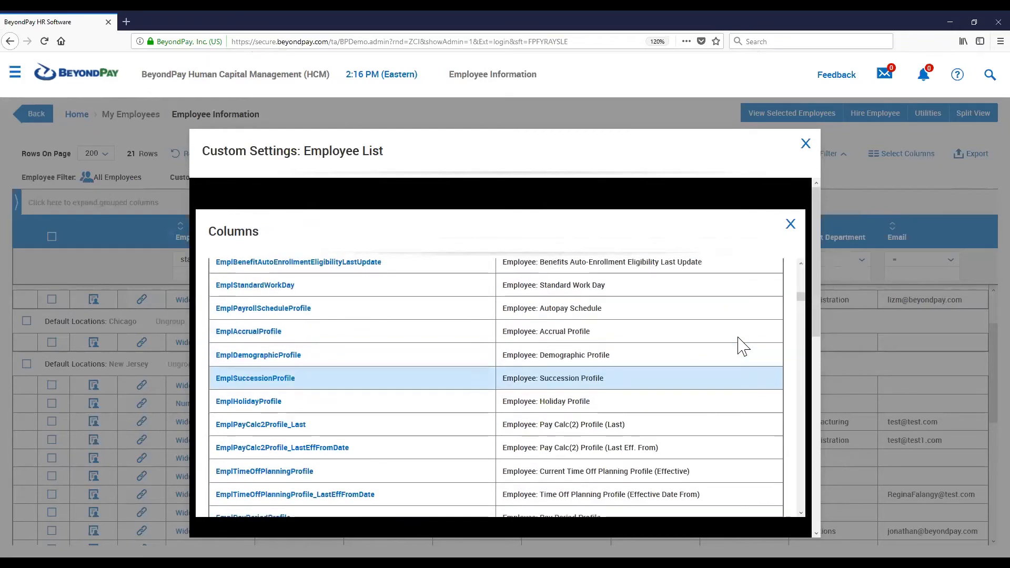
pyautogui.scroll(-10, 742, 347)
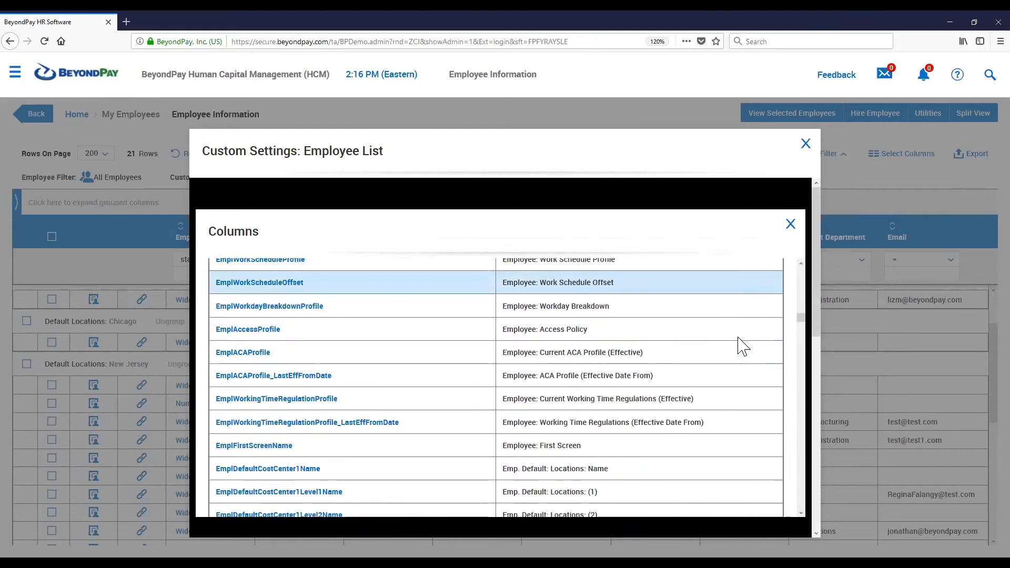
pyautogui.scroll(20, 742, 346)
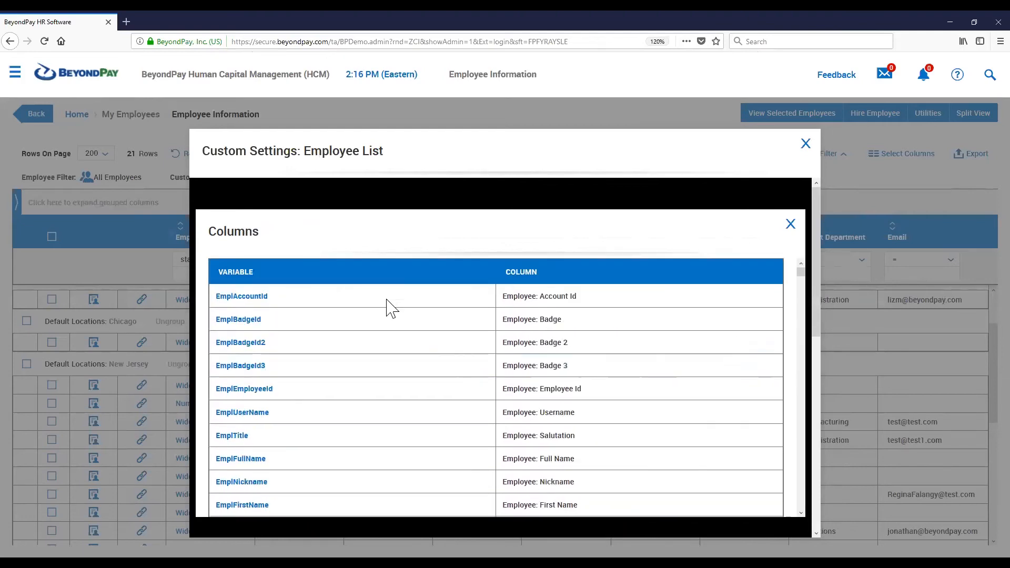
pyautogui.scroll(-5, 386, 346)
pyautogui.scroll(-5, 387, 345)
pyautogui.scroll(15, 387, 346)
# Search the column variable list for LOCATION, stepping back through the matches
pyautogui.hotkey('ctrl', 'f')
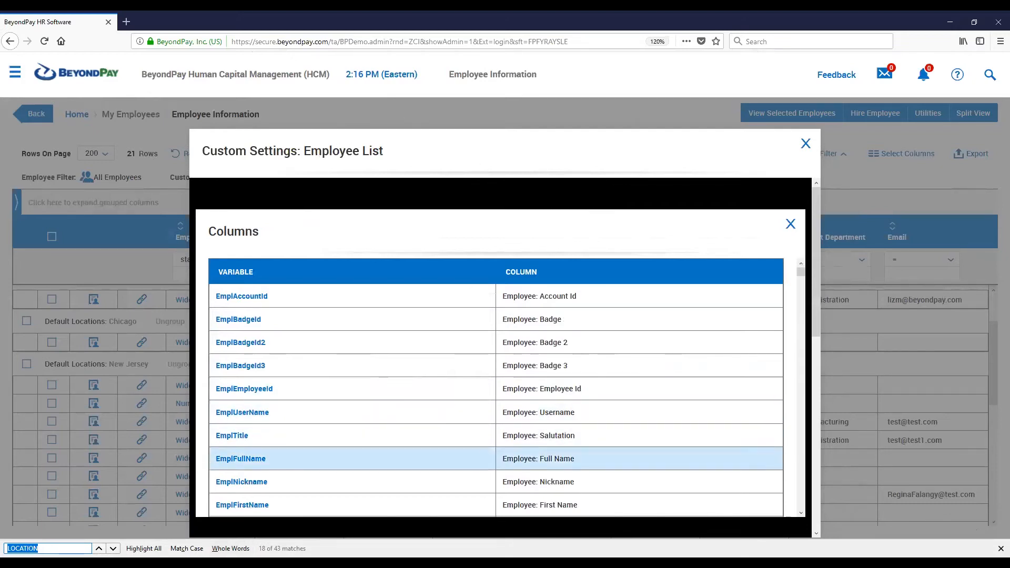
pyautogui.click(46, 549)
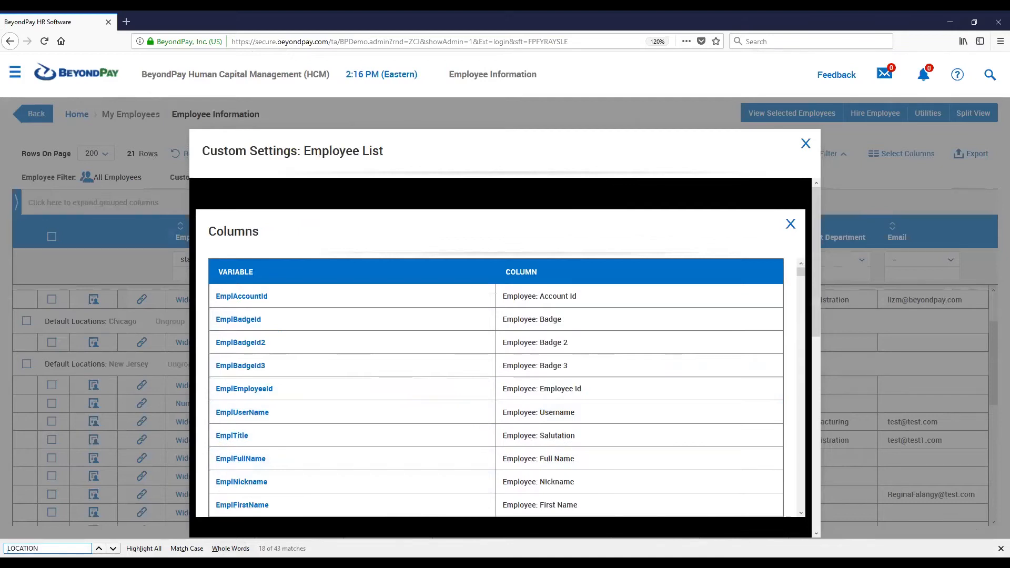
pyautogui.hotkey('ctrl', 'a')
pyautogui.write('LOCATION')
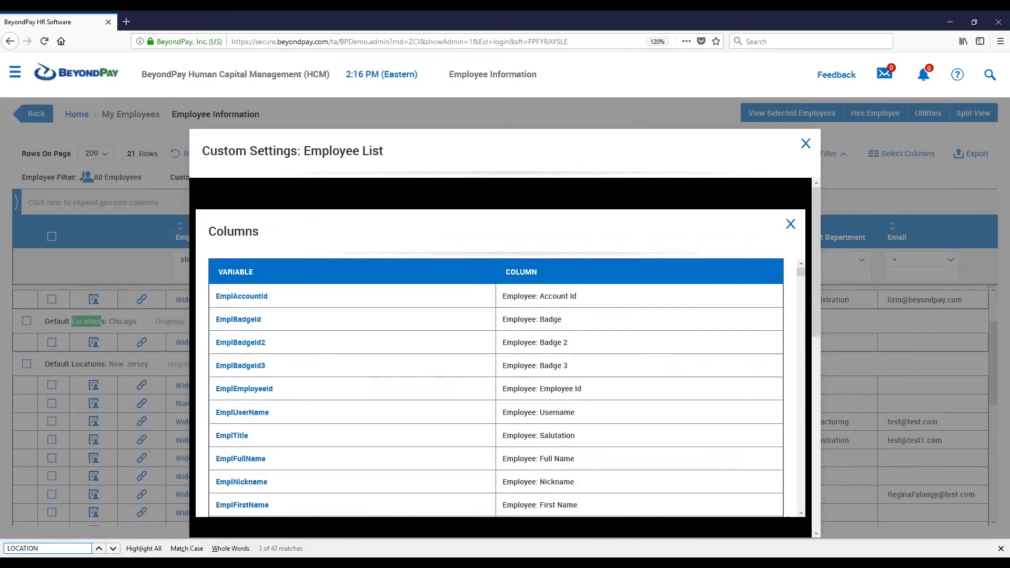
pyautogui.hotkey('shift', 'Return')
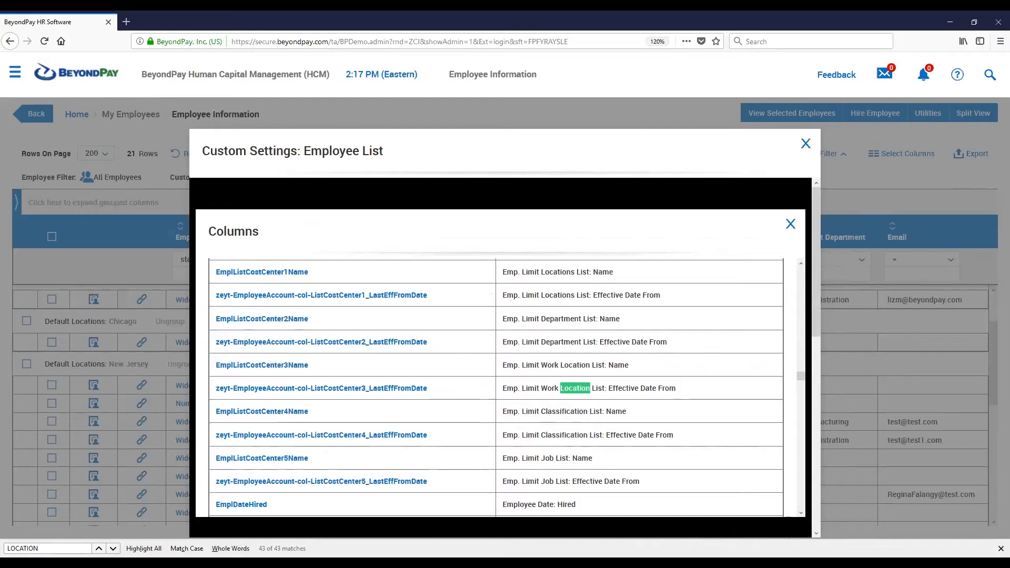
pyautogui.hotkey('shift', 'Return')
pyautogui.hotkey('shift', 'Return')
pyautogui.hotkey('shift', 'Return')
pyautogui.hotkey('shift', 'Return')
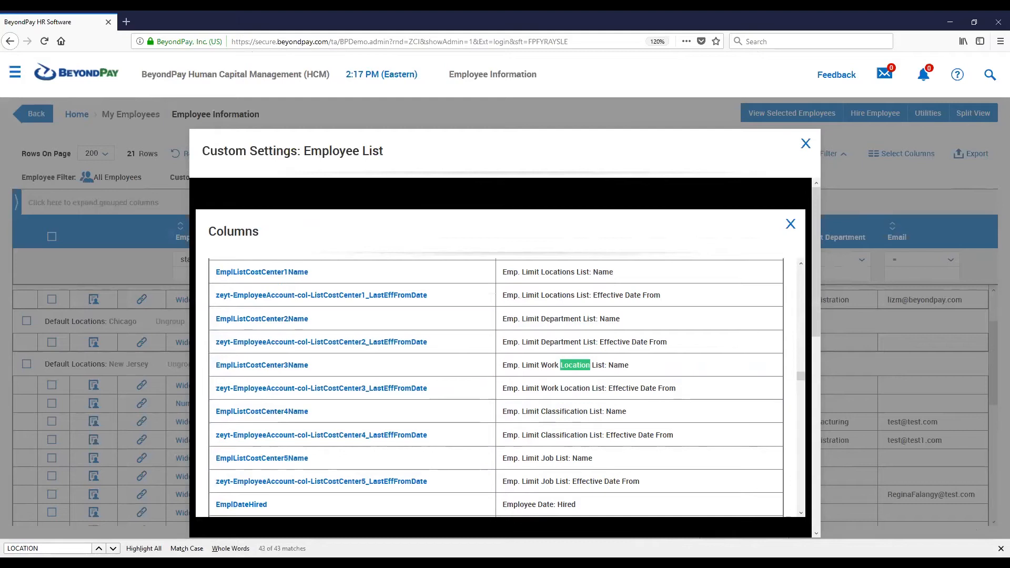
pyautogui.hotkey('shift', 'Return')
pyautogui.hotkey('shift', 'Return')
pyautogui.hotkey('shift', 'Return')
pyautogui.hotkey('shift', 'Return')
pyautogui.hotkey('shift', 'Return')
pyautogui.hotkey('shift', 'Return')
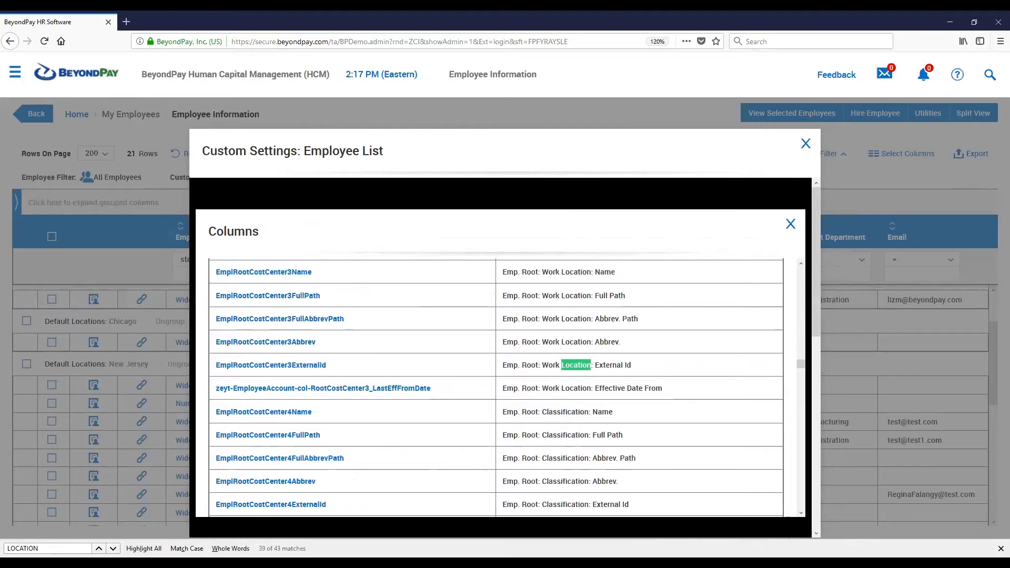
pyautogui.hotkey('shift', 'Return')
pyautogui.hotkey('shift', 'Return')
pyautogui.hotkey('shift', 'Return')
pyautogui.hotkey('shift', 'Return')
pyautogui.hotkey('shift', 'Return')
pyautogui.hotkey('shift', 'Return')
pyautogui.hotkey('shift', 'Return')
pyautogui.hotkey('shift', 'Return')
pyautogui.hotkey('shift', 'Return')
pyautogui.hotkey('shift', 'Return')
pyautogui.hotkey('shift', 'Return')
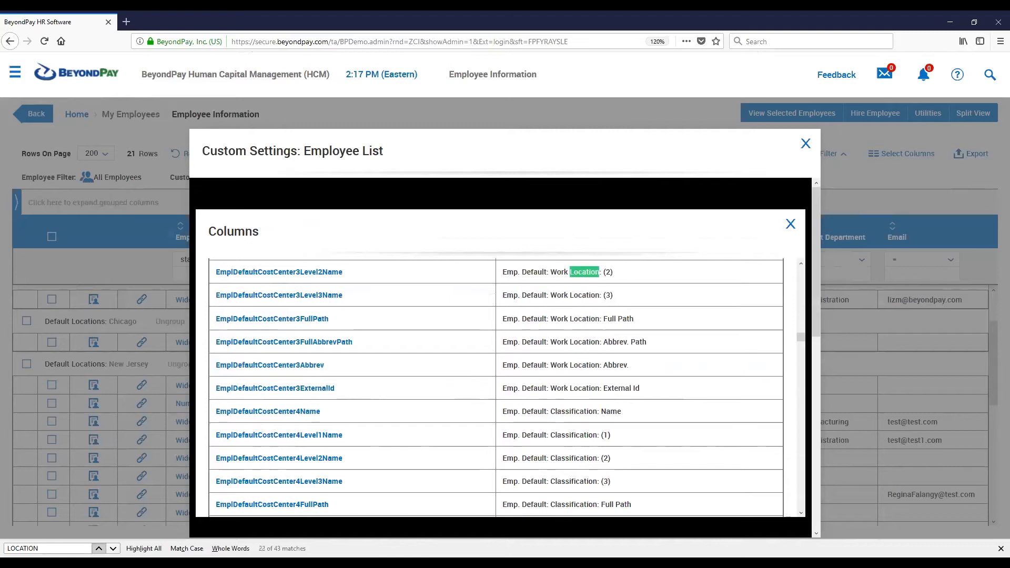
pyautogui.hotkey('shift', 'Return')
pyautogui.hotkey('shift', 'Return')
pyautogui.hotkey('shift', 'Return')
pyautogui.hotkey('shift', 'Return')
pyautogui.hotkey('shift', 'Return')
pyautogui.hotkey('shift', 'Return')
pyautogui.hotkey('shift', 'Return')
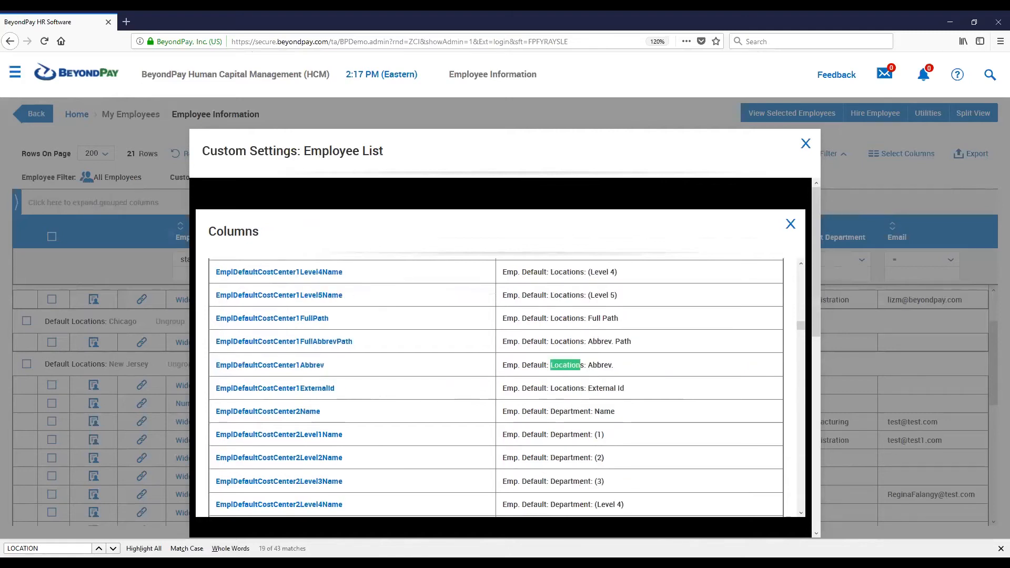
pyautogui.hotkey('shift', 'Return')
pyautogui.hotkey('shift', 'Return')
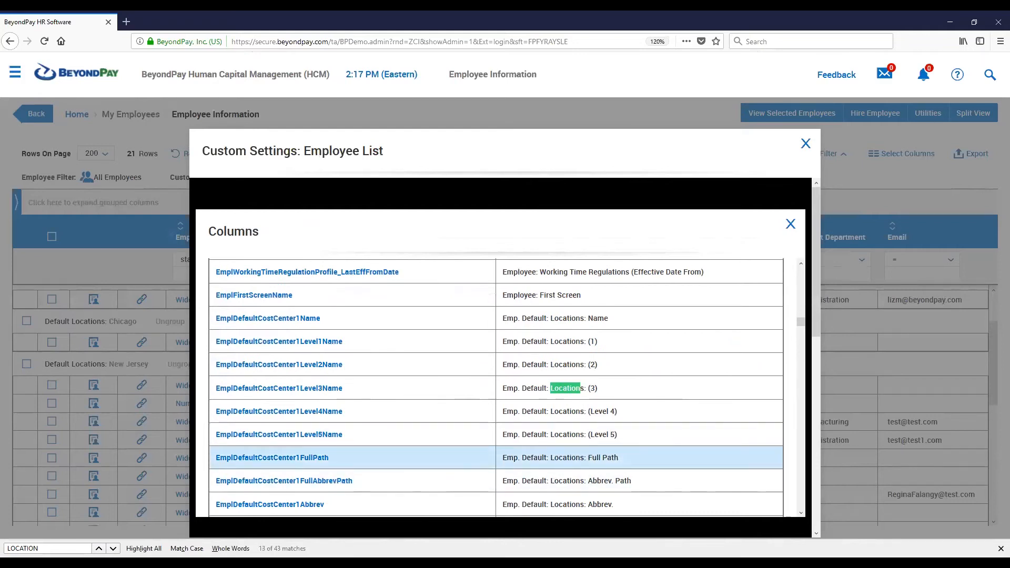
# Insert the EmplDefaultCostCenter1Name variable (Emp. Default: Locations: Name) into custom column #1's formula
pyautogui.moveTo(611, 319); pyautogui.dragTo(499, 327)
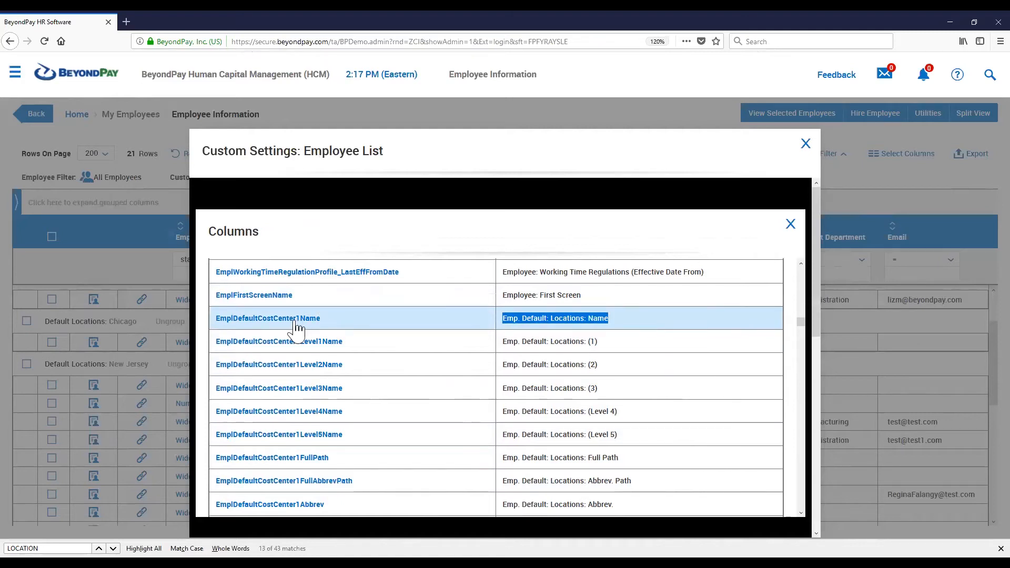
pyautogui.moveTo(323, 327); pyautogui.dragTo(217, 329)
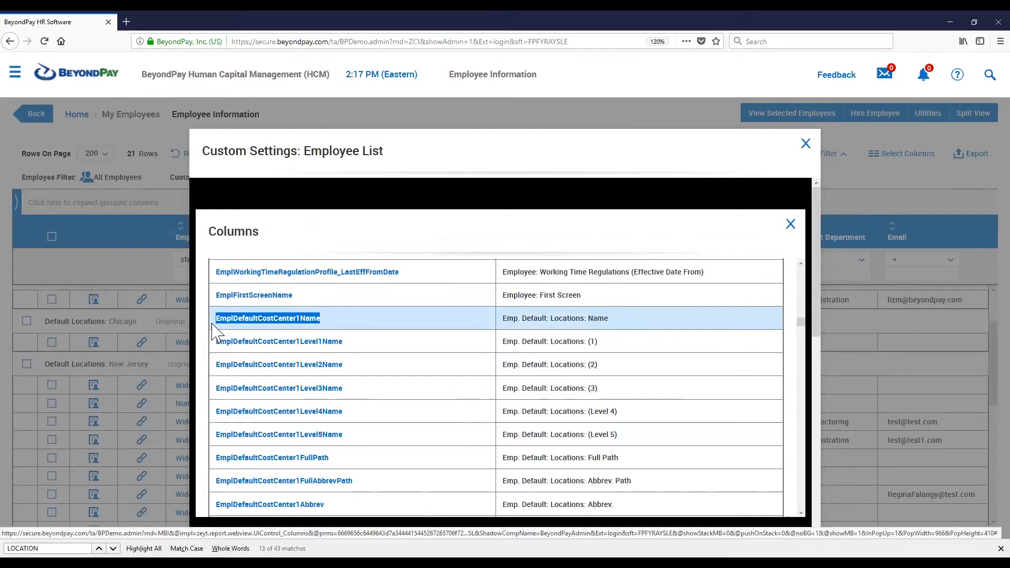
pyautogui.click(372, 320)
pyautogui.click(281, 320)
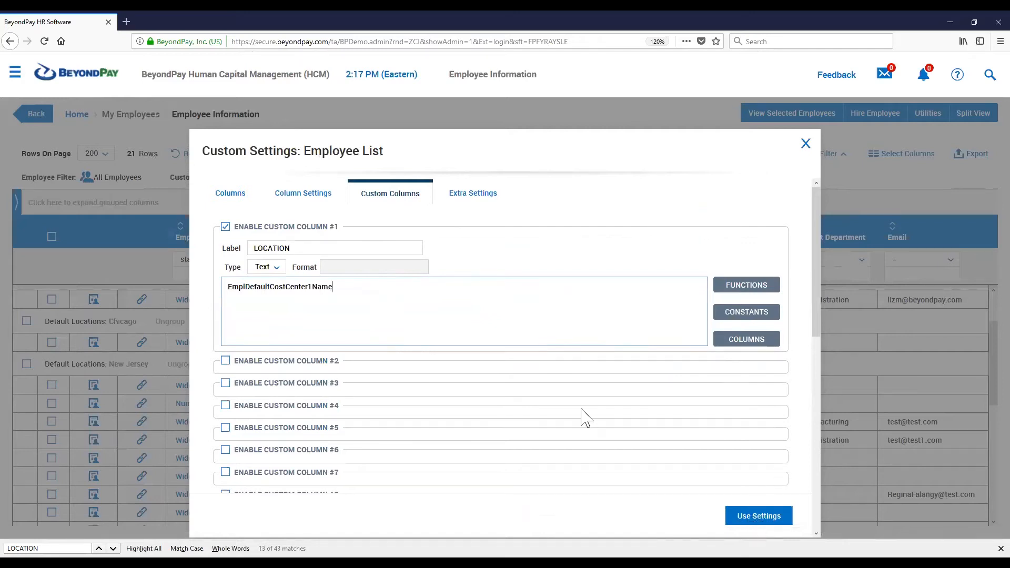
# Search the available columns for CUS, then clear the search and scroll through the list
pyautogui.click(230, 193)
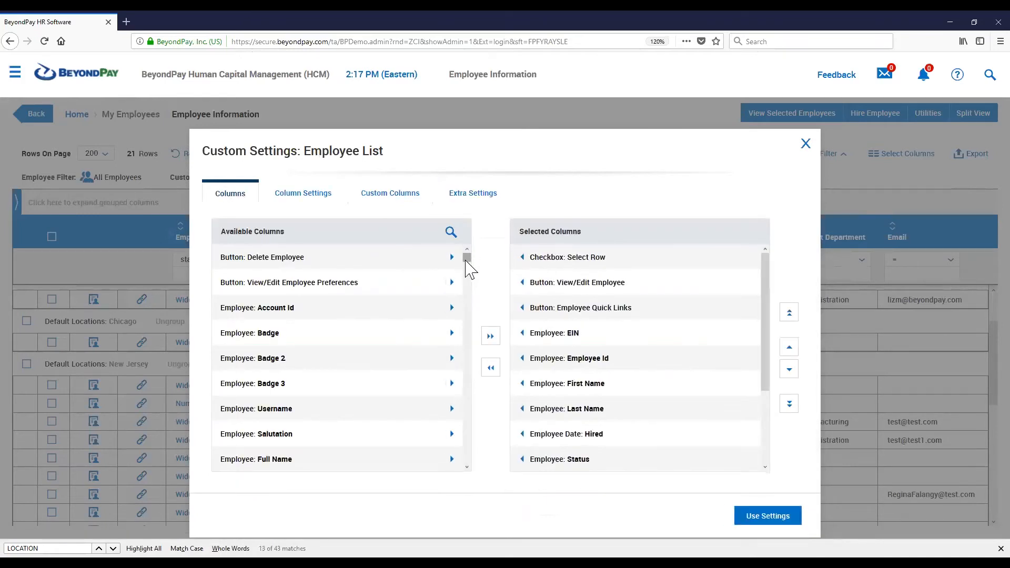
pyautogui.click(451, 232)
pyautogui.write('CUS')
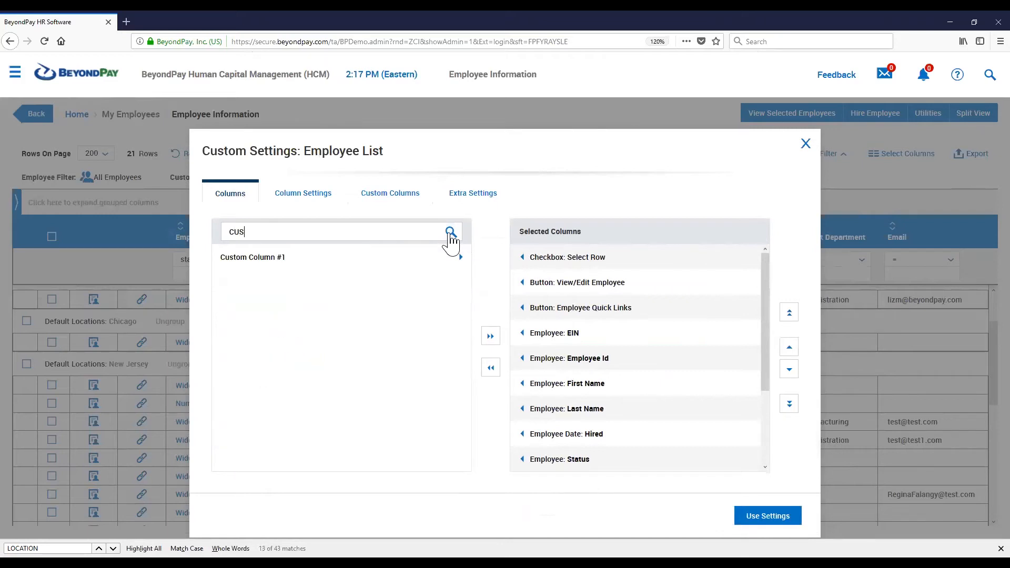
pyautogui.press('BackSpace')
pyautogui.press('BackSpace')
pyautogui.press('BackSpace')
pyautogui.moveTo(467, 257); pyautogui.dragTo(467, 458)
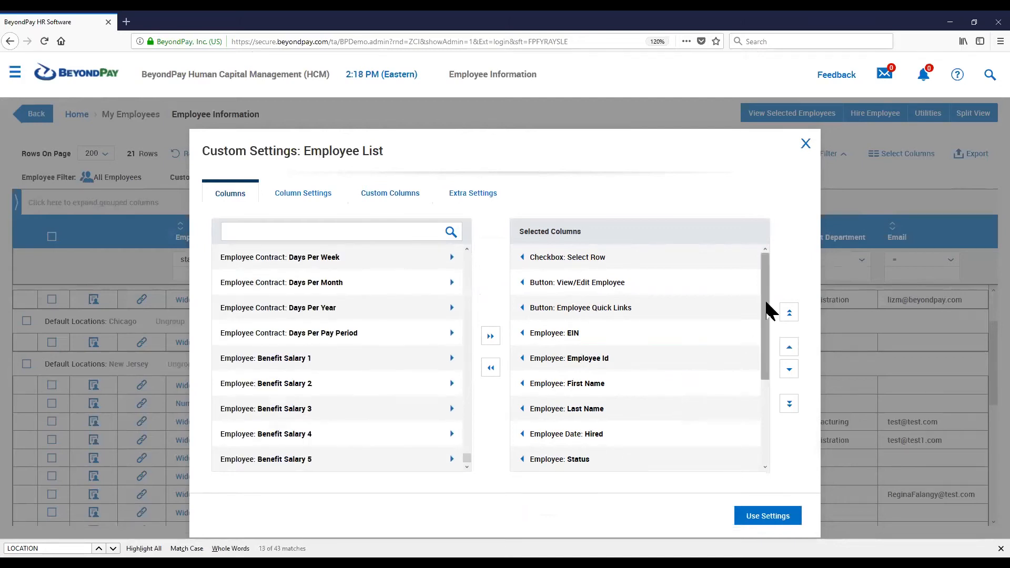
# Move Custom Column #1 up to sit right after Employee Id in the selected columns and apply the settings
pyautogui.moveTo(765, 299); pyautogui.dragTo(766, 420)
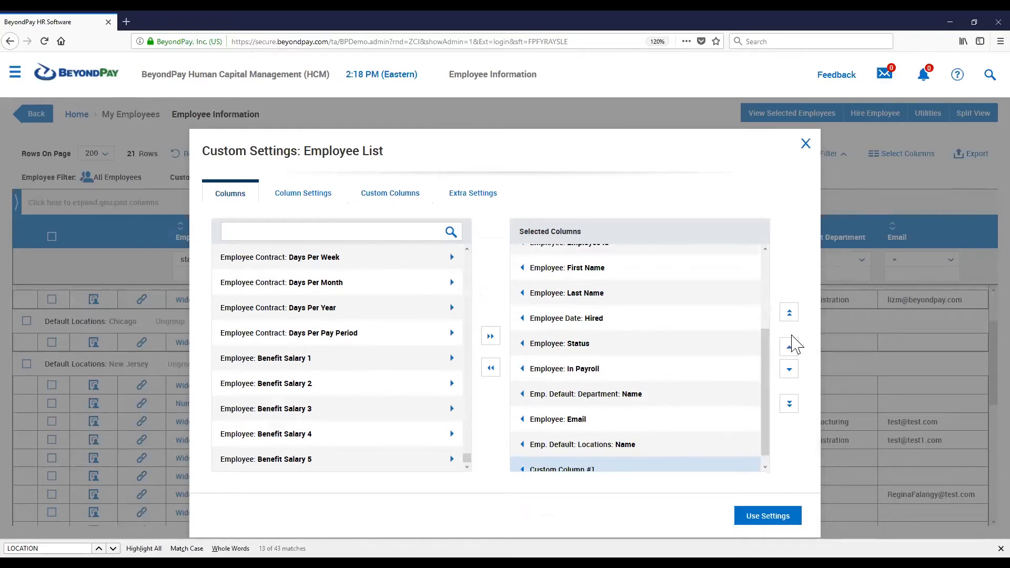
pyautogui.click(790, 312)
pyautogui.click(789, 349)
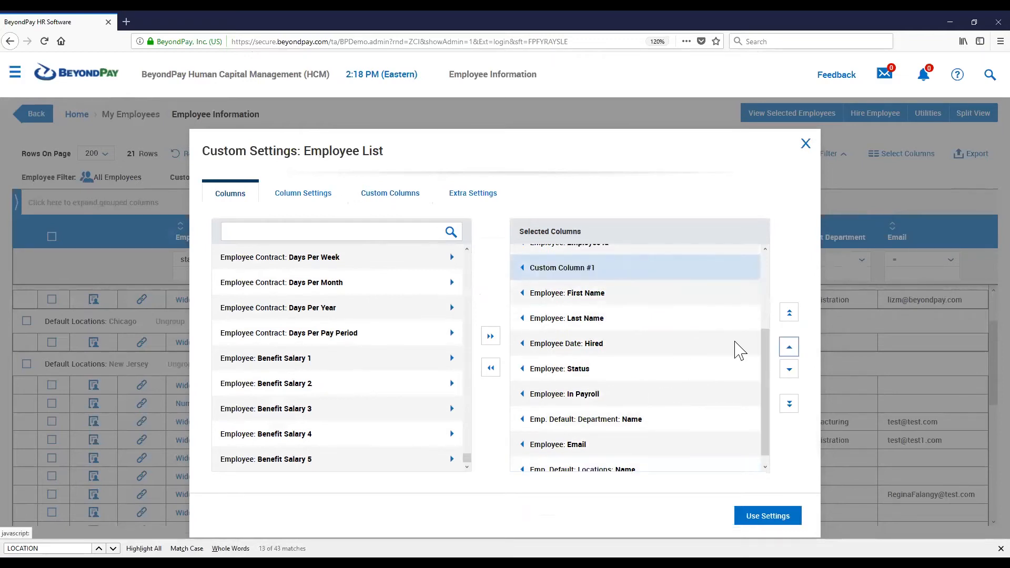
pyautogui.scroll(3, 738, 350)
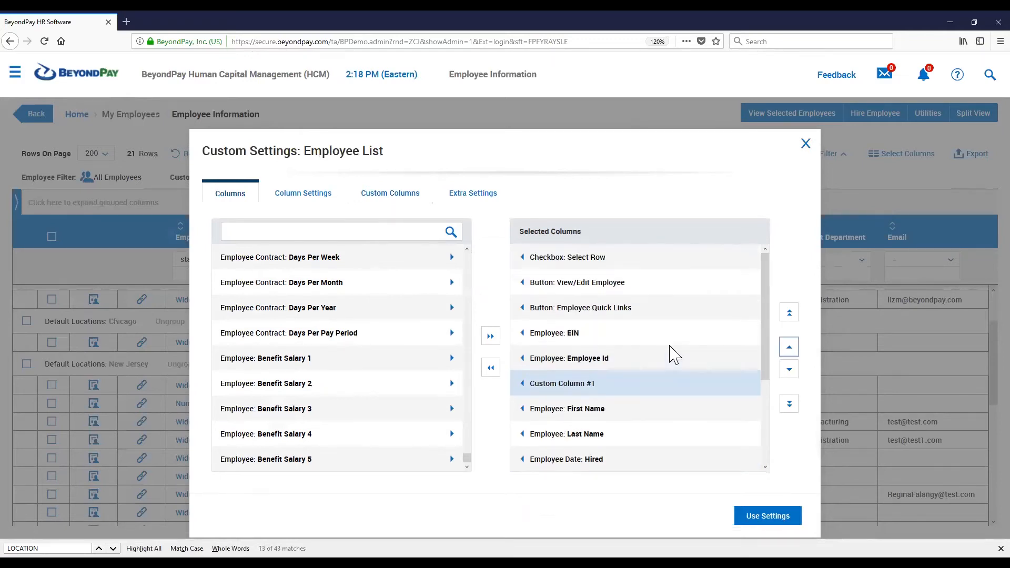
pyautogui.click(772, 517)
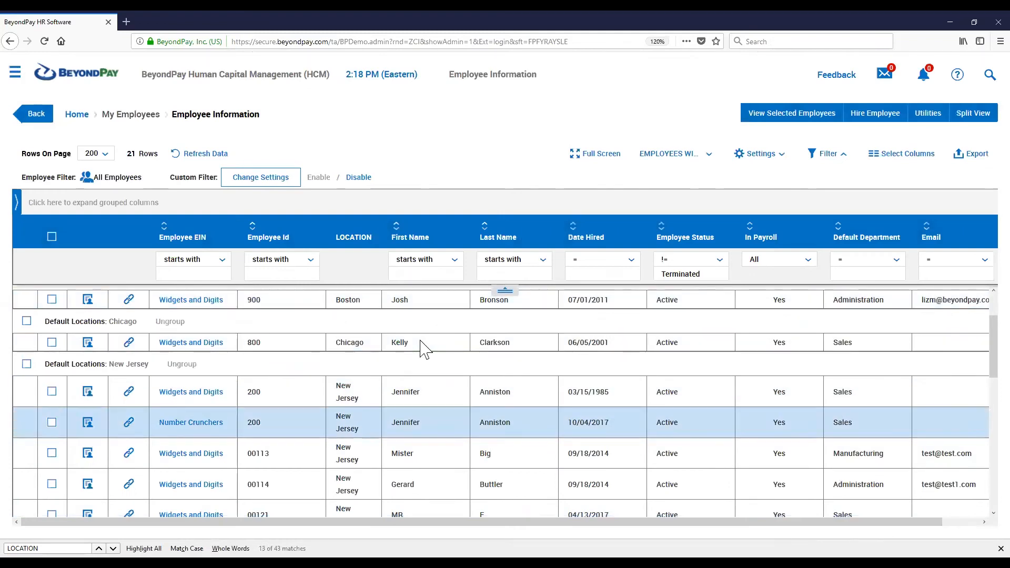
# Review the LOCATION column values across the grouped employee rows
pyautogui.scroll(-2, 421, 341)
pyautogui.scroll(3, 420, 341)
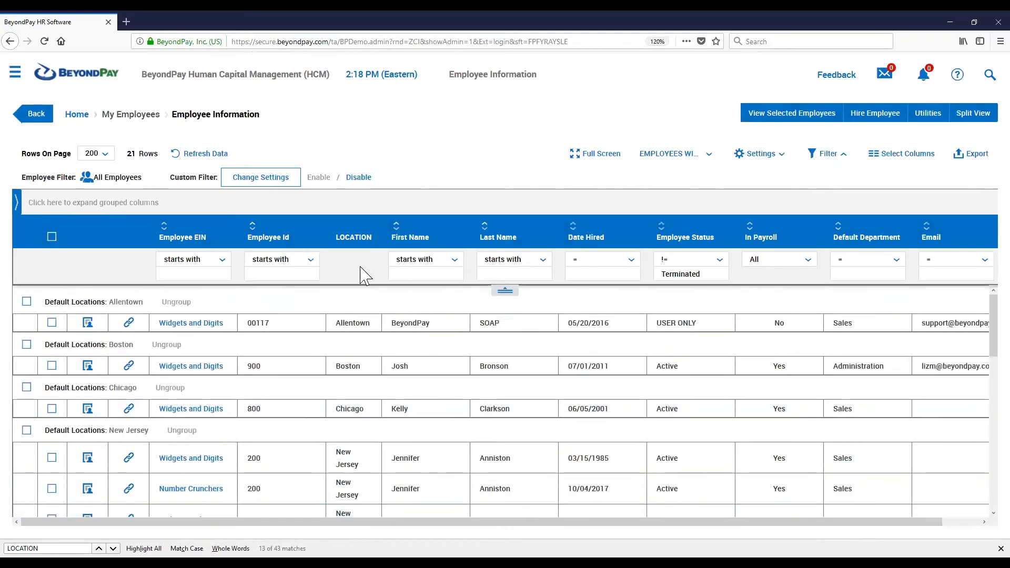
pyautogui.moveTo(373, 237); pyautogui.dragTo(334, 238)
pyautogui.scroll(-3, 383, 342)
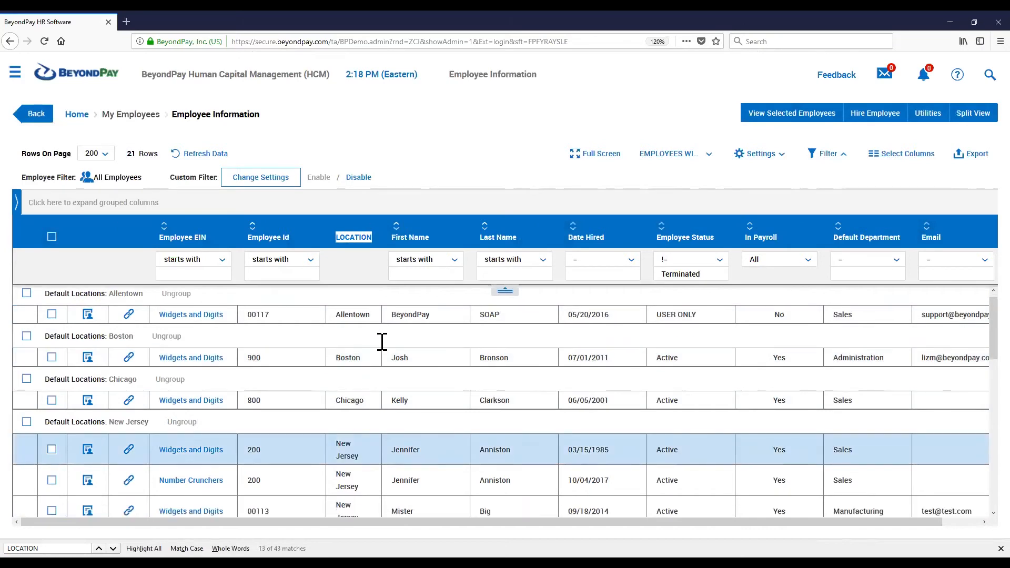
pyautogui.click(383, 342)
pyautogui.moveTo(114, 364); pyautogui.dragTo(107, 364)
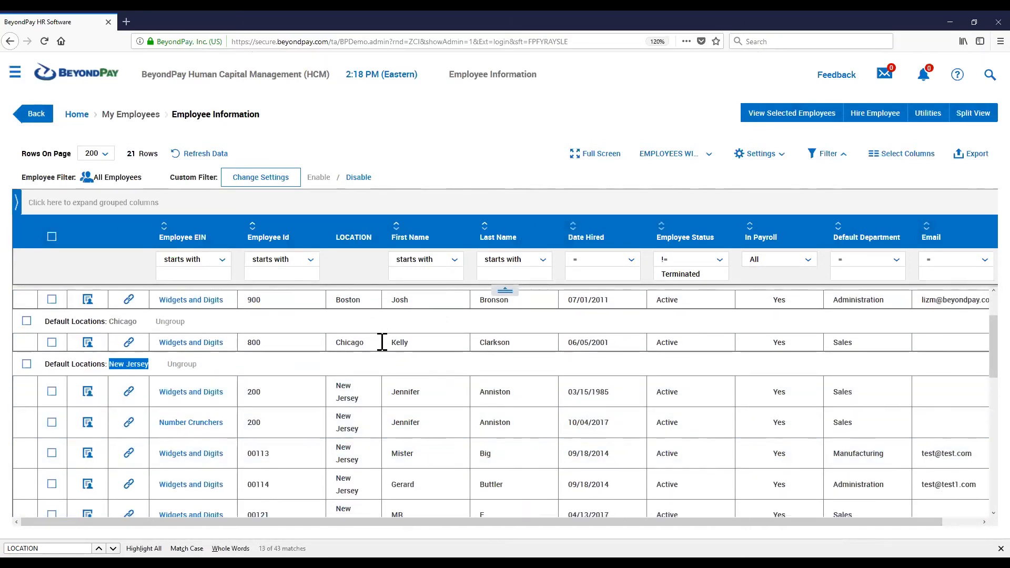
pyautogui.scroll(-6, 382, 342)
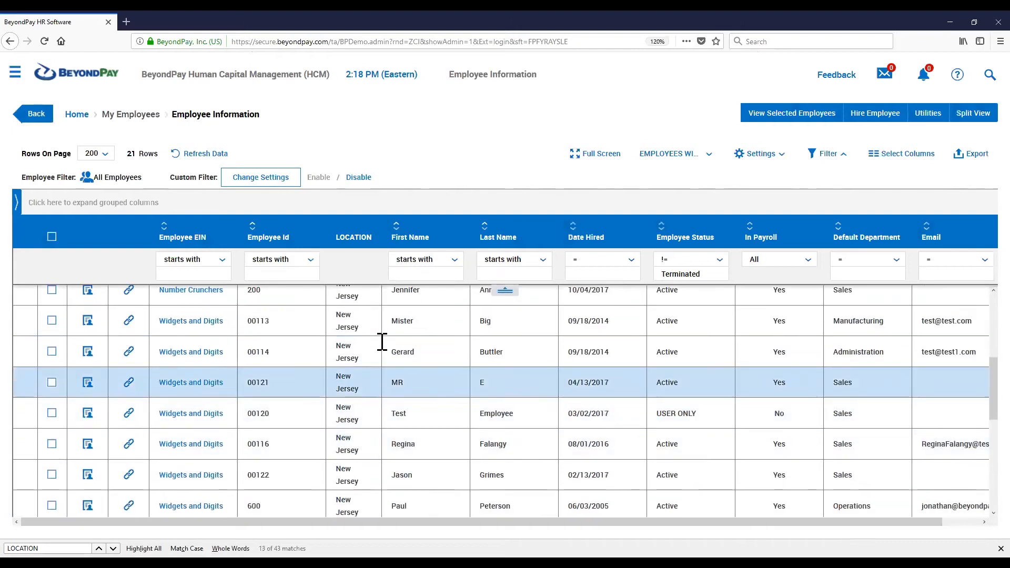
pyautogui.moveTo(383, 342); pyautogui.dragTo(327, 338)
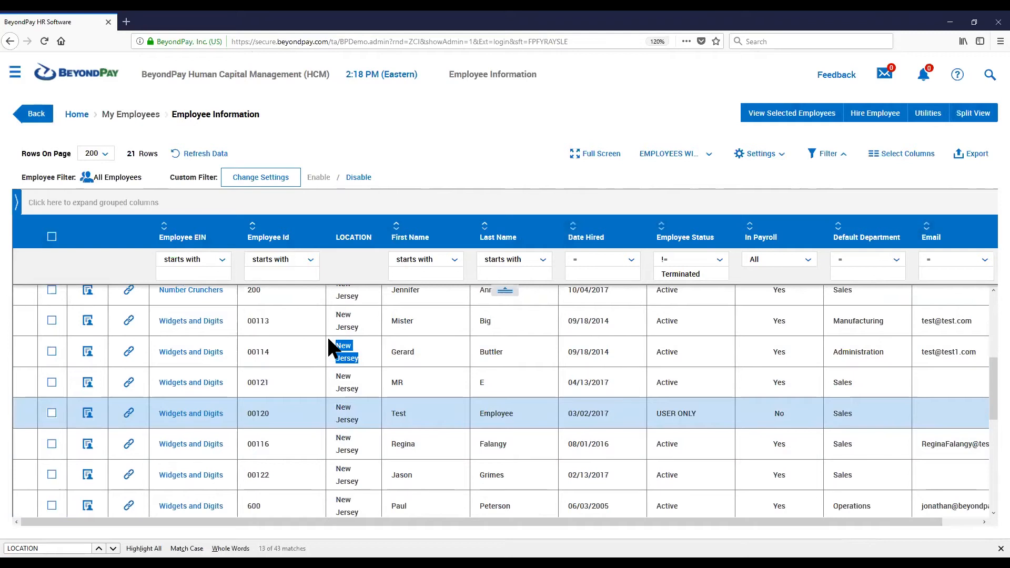
pyautogui.press('Down')
pyautogui.press('Down')
pyautogui.press('Down')
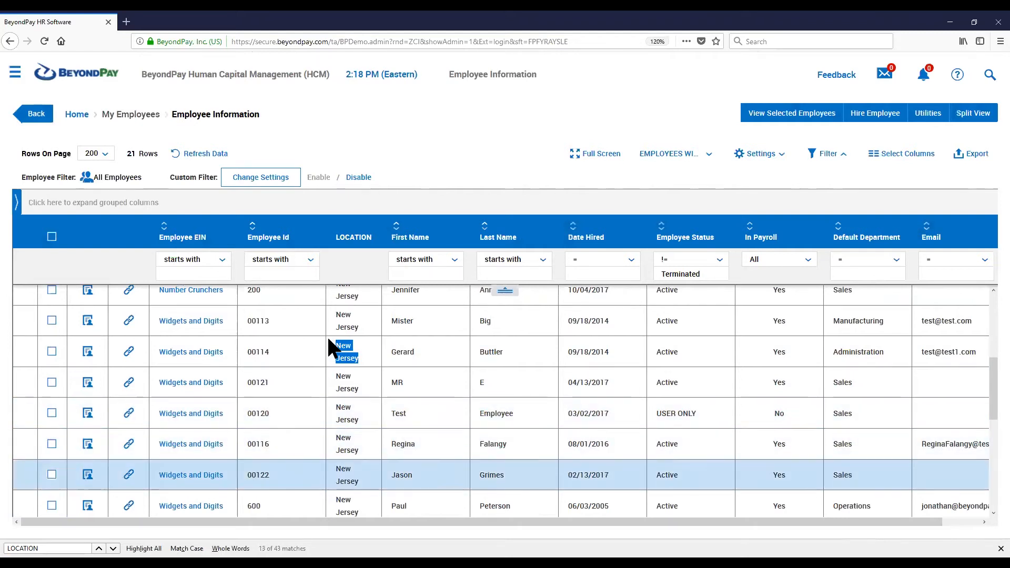
pyautogui.press('Down')
pyautogui.press('Down')
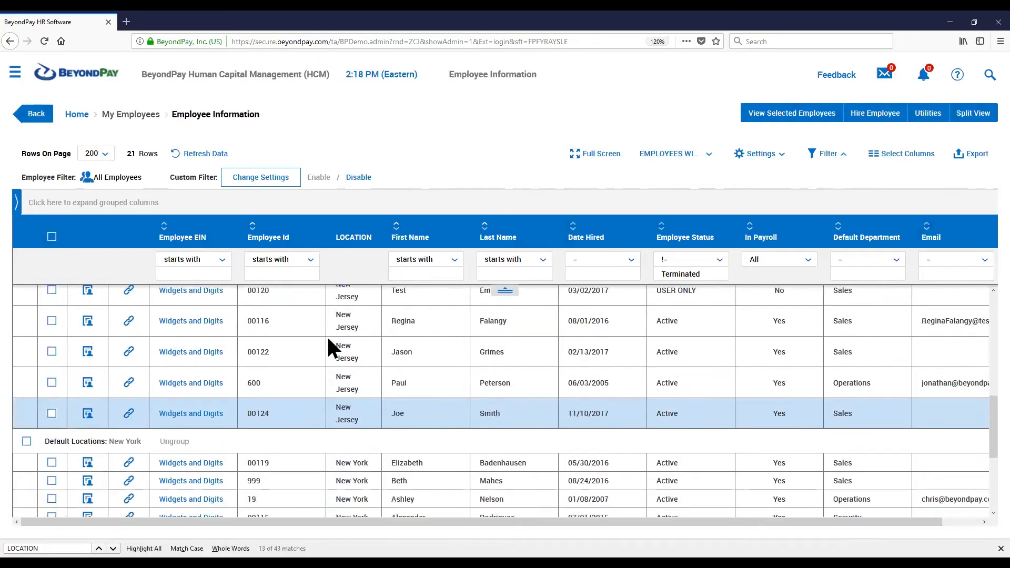
pyautogui.scroll(-3, 328, 340)
pyautogui.scroll(6, 328, 340)
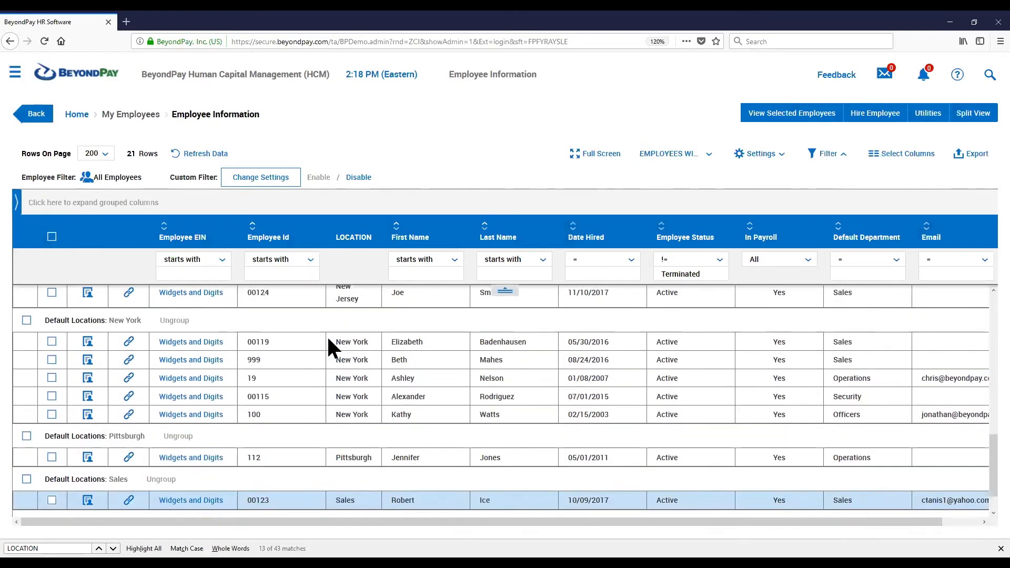
pyautogui.scroll(3, 329, 340)
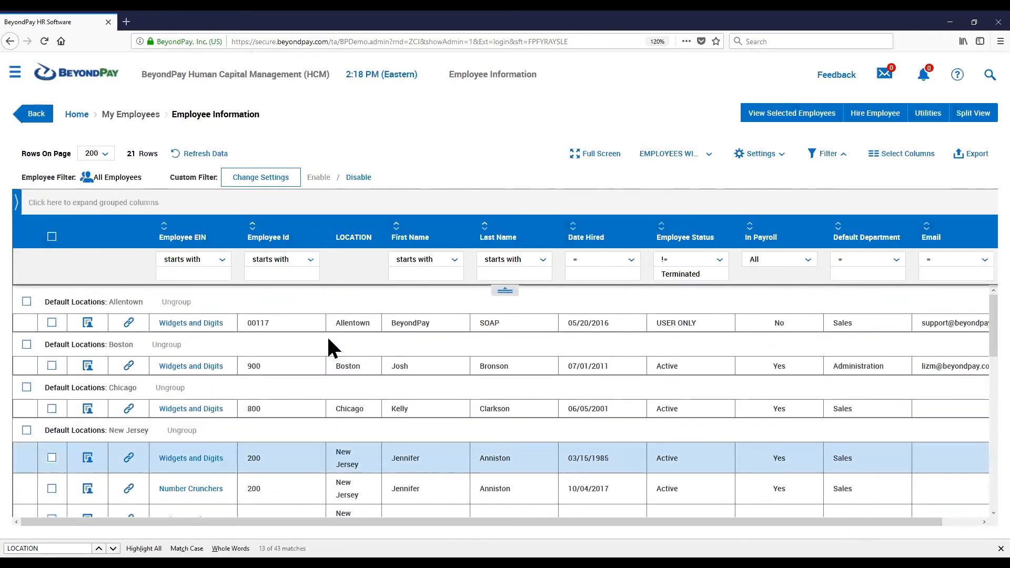
pyautogui.press('Up')
pyautogui.press('Up')
pyautogui.press('Down')
pyautogui.press('Down')
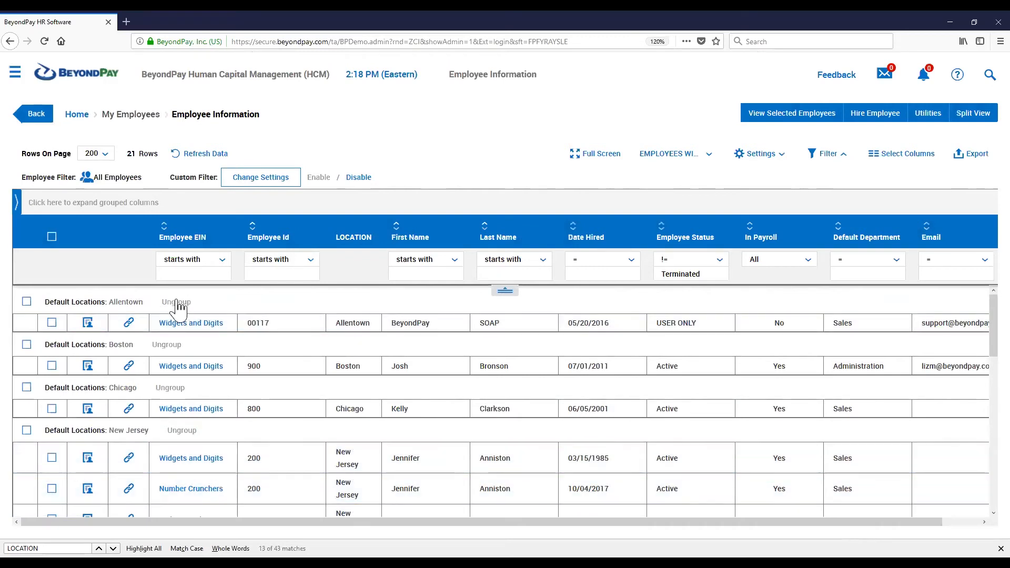
# Expand the grouped columns area and remove the Default Locations grouping from the list
pyautogui.moveTo(203, 302); pyautogui.dragTo(169, 308)
pyautogui.click(192, 203)
pyautogui.click(20, 207)
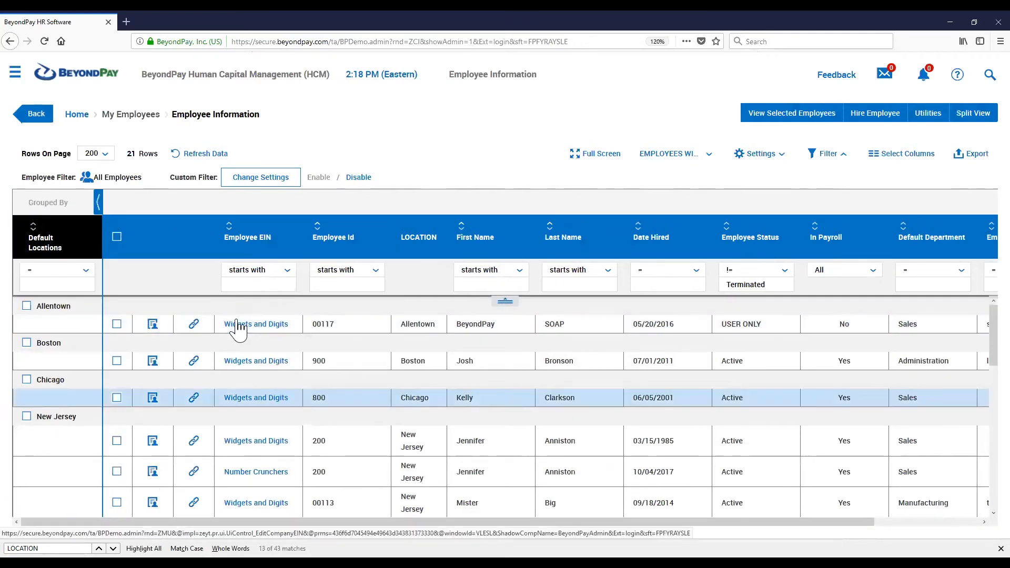
pyautogui.moveTo(51, 243)
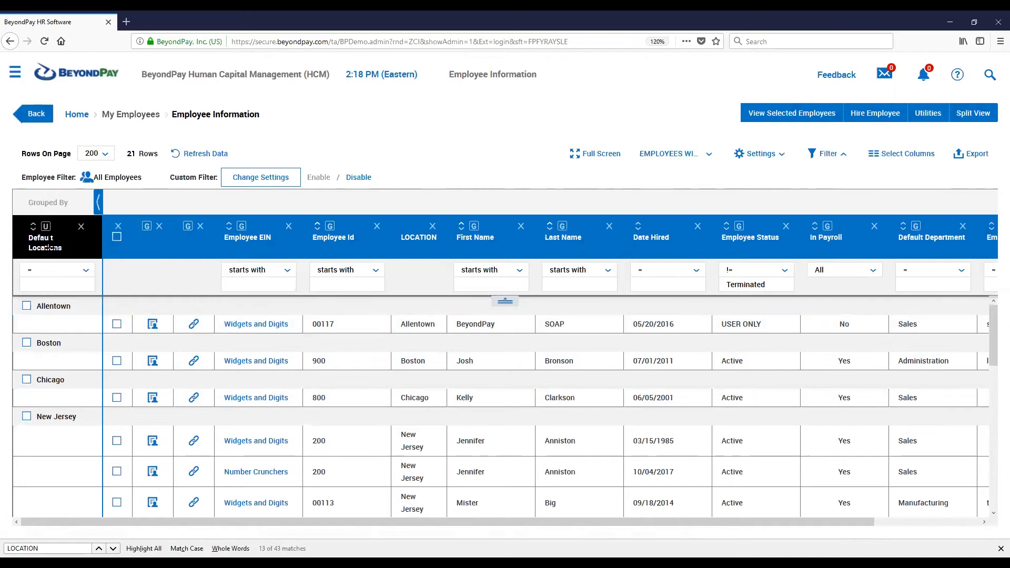
pyautogui.click(46, 229)
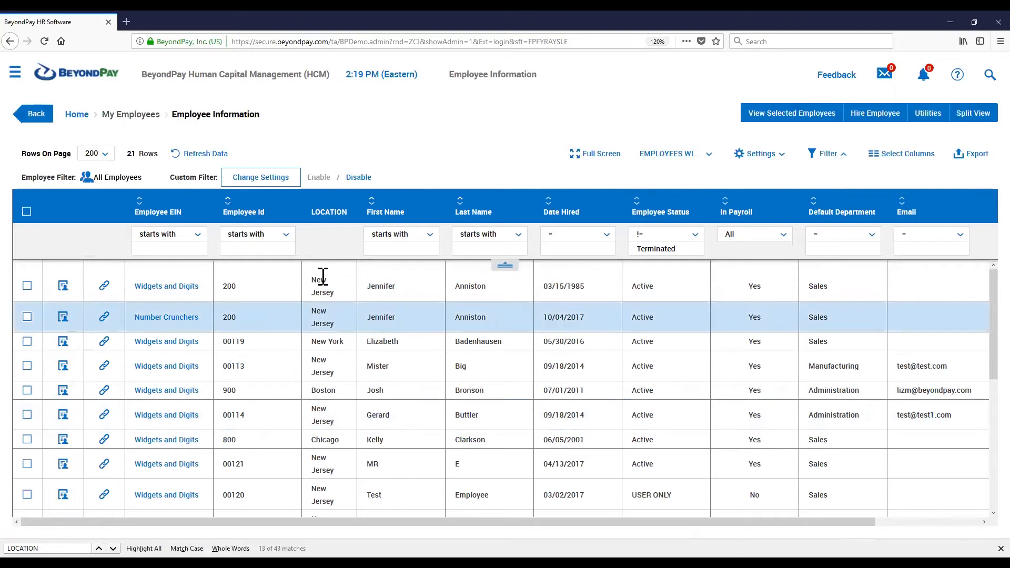
# Temporarily group the list by the Default Locations column, review the grouped rows, and ungroup them
pyautogui.moveTo(310, 212); pyautogui.dragTo(344, 212)
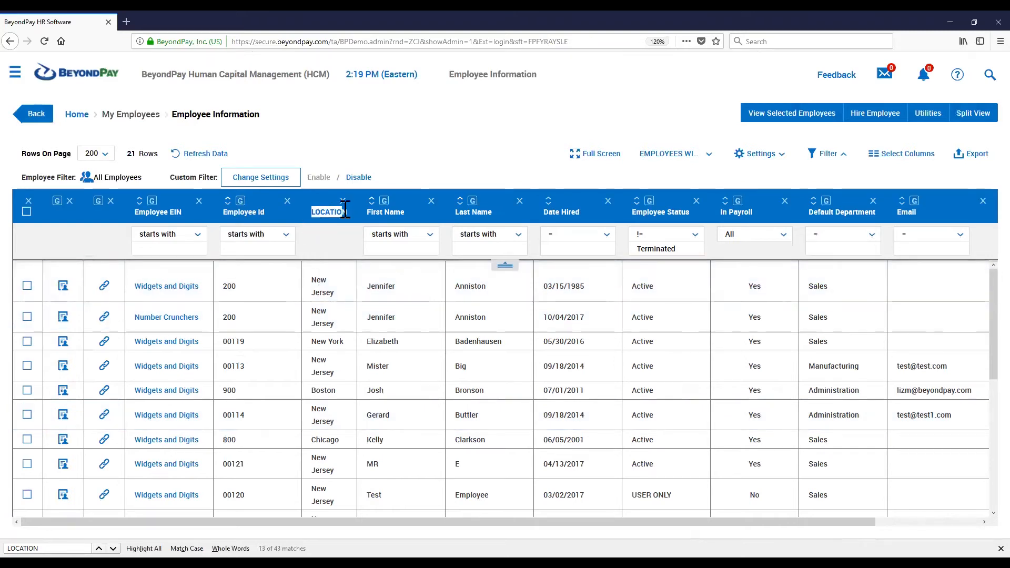
pyautogui.moveTo(740, 532); pyautogui.dragTo(813, 532)
pyautogui.moveTo(967, 288); pyautogui.dragTo(909, 291)
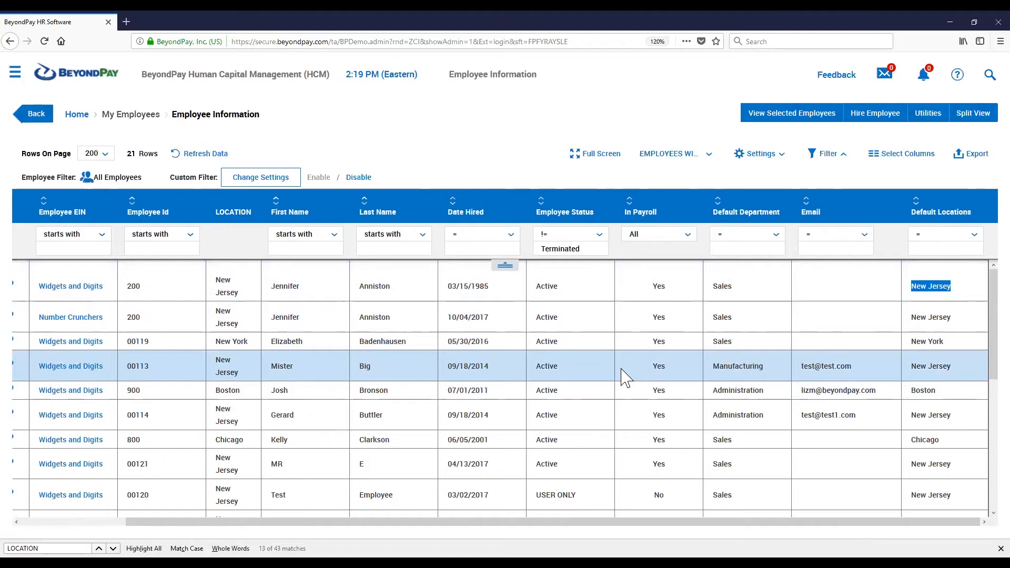
pyautogui.click(929, 201)
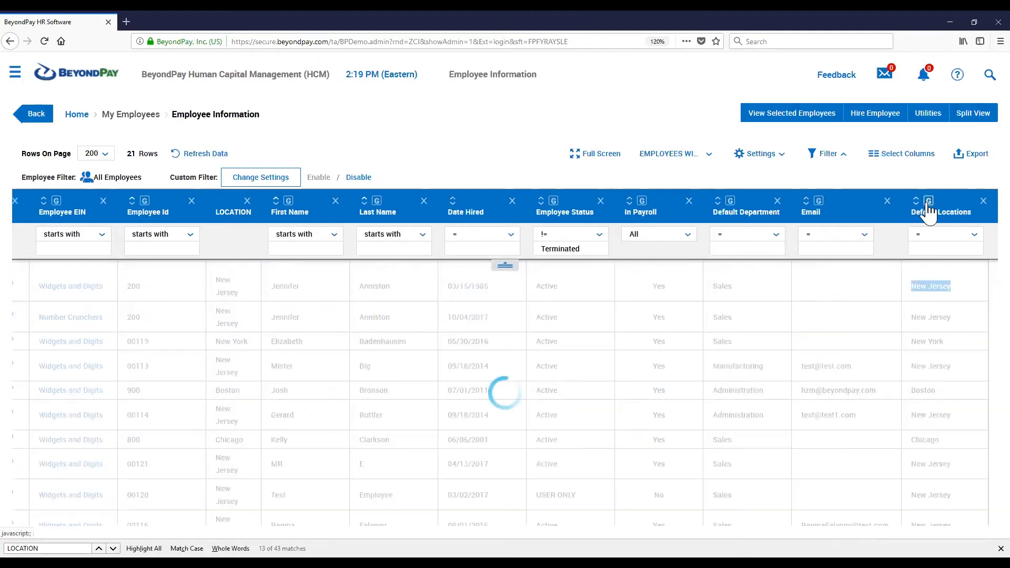
pyautogui.moveTo(329, 465); pyautogui.dragTo(304, 452)
pyautogui.scroll(-1, 304, 452)
pyautogui.scroll(-3, 625, 336)
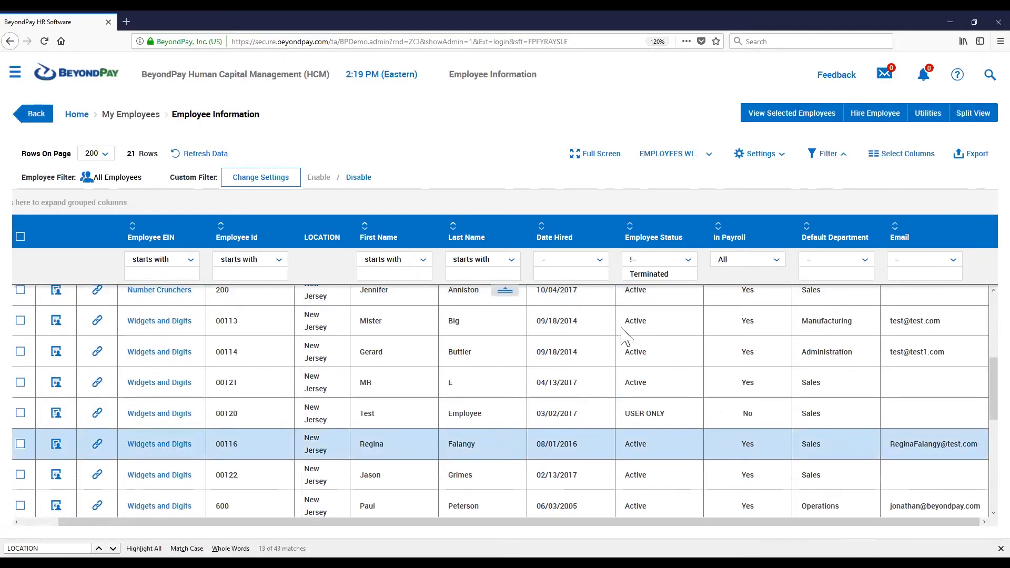
pyautogui.scroll(4, 626, 336)
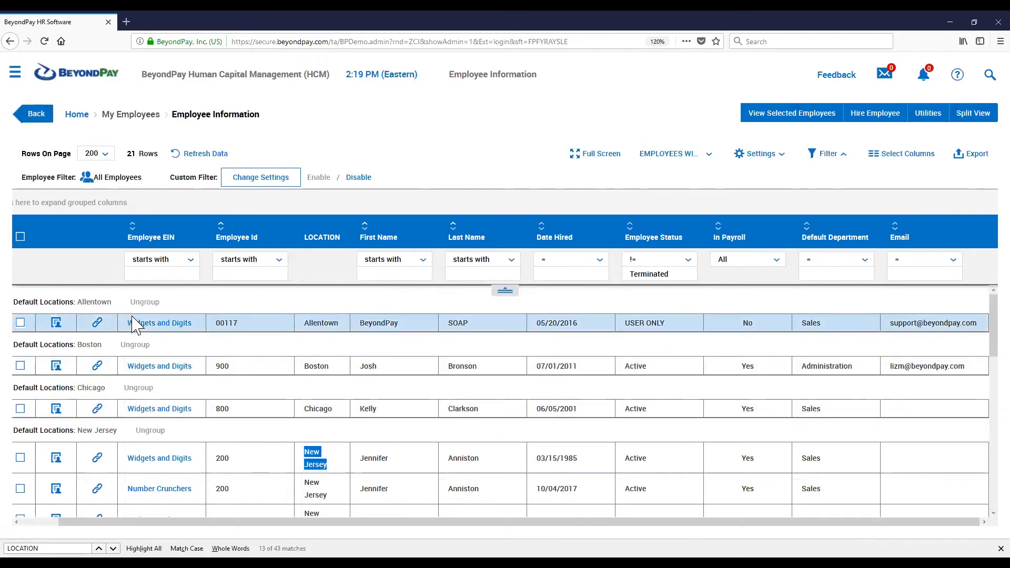
pyautogui.click(144, 304)
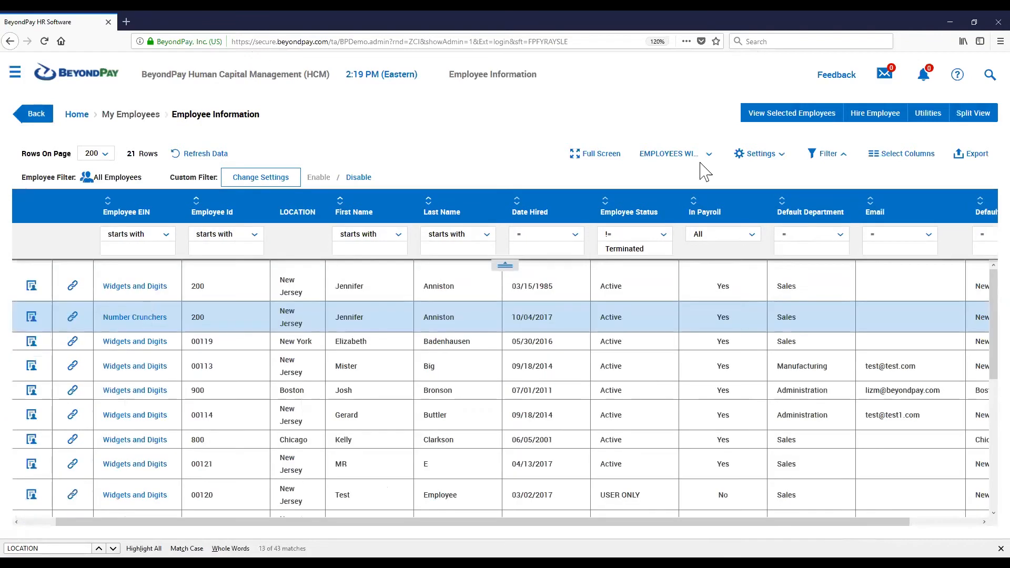
# Set custom labels FIRST, LAST and EE# for the First Name, Last Name and Employee Id columns and apply
pyautogui.click(759, 163)
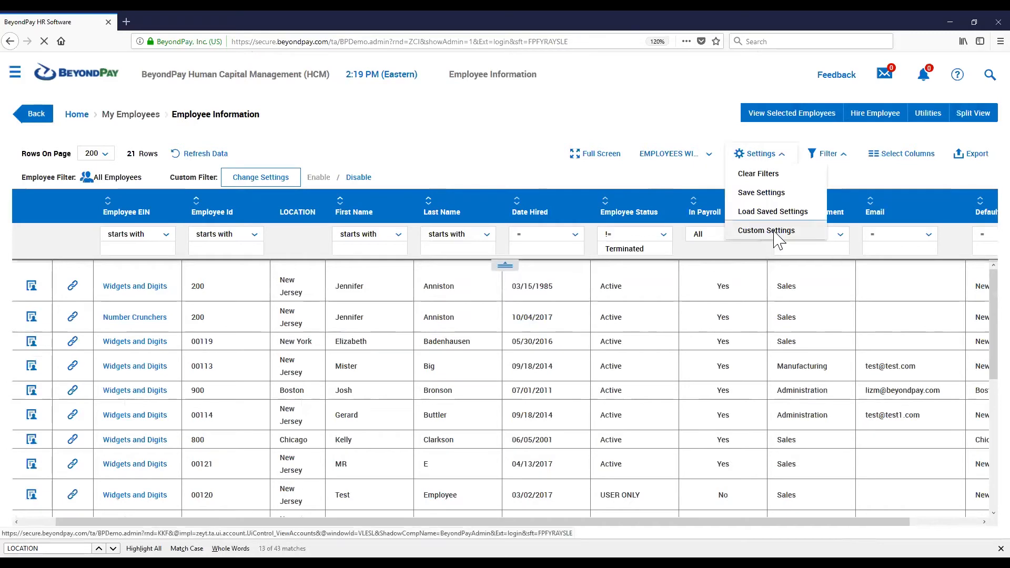
pyautogui.click(770, 232)
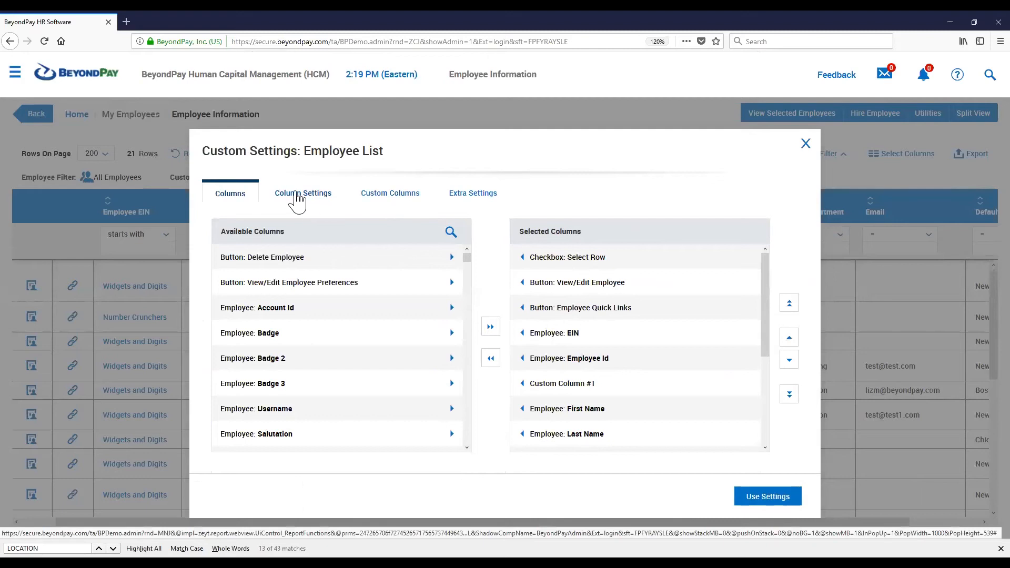
pyautogui.click(297, 199)
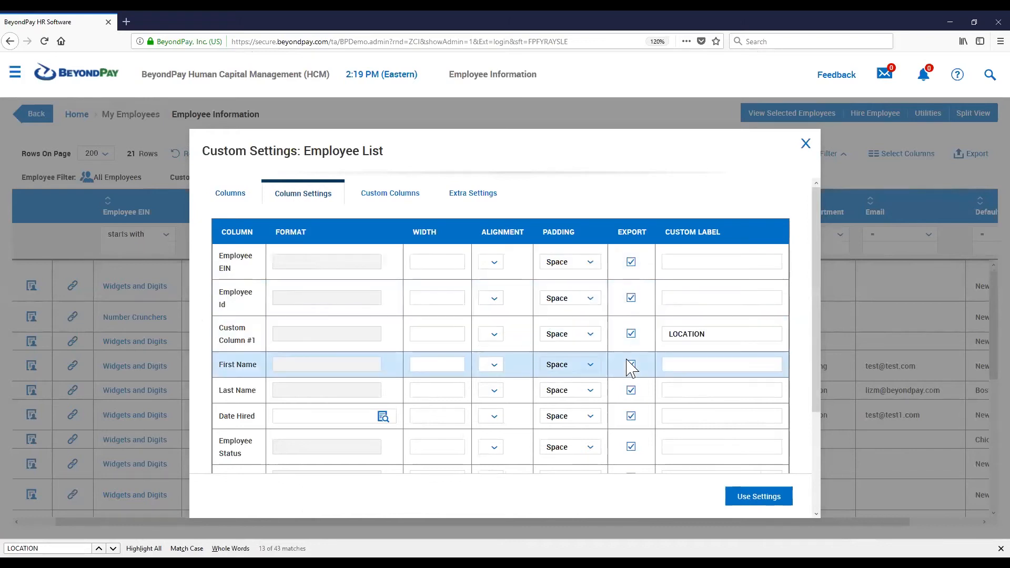
pyautogui.click(667, 363)
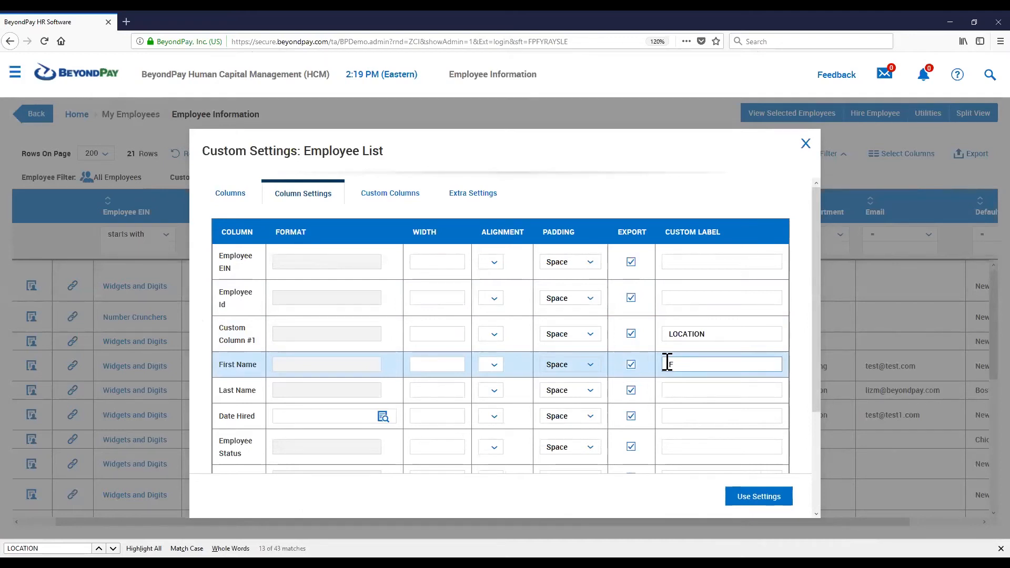
pyautogui.write('FIRST')
pyautogui.click(692, 396)
pyautogui.write('LAST')
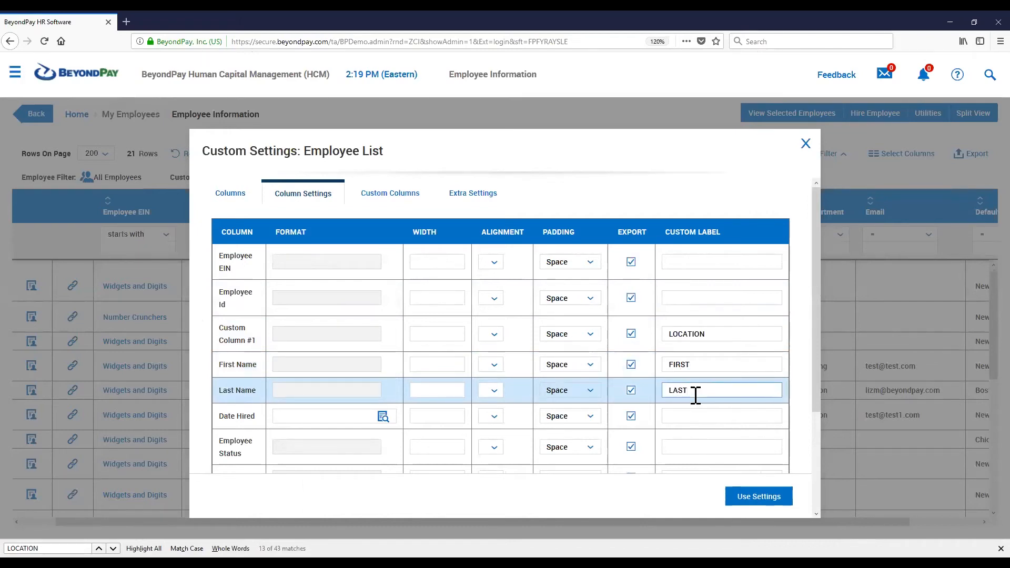
pyautogui.click(702, 299)
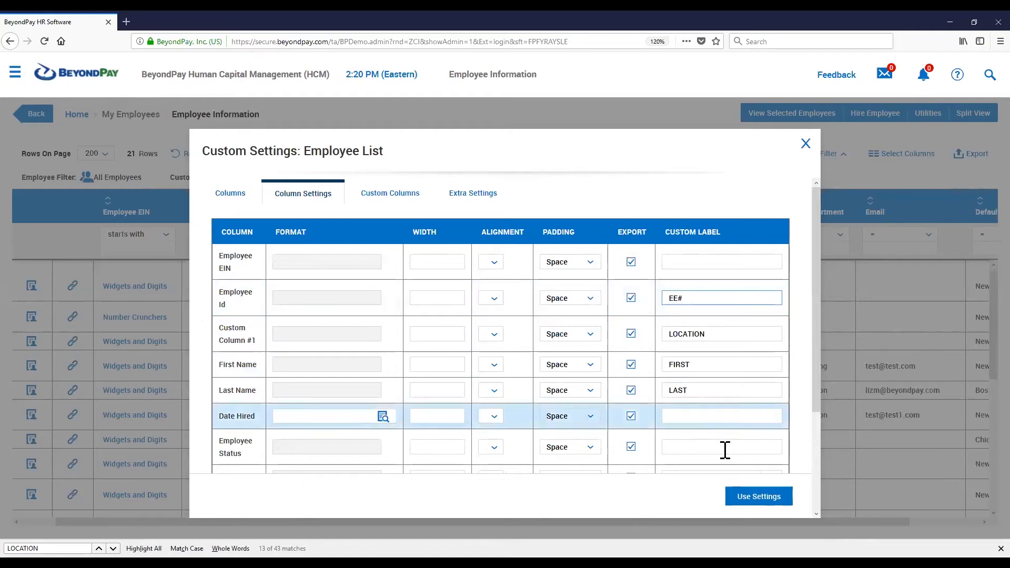
pyautogui.click(760, 499)
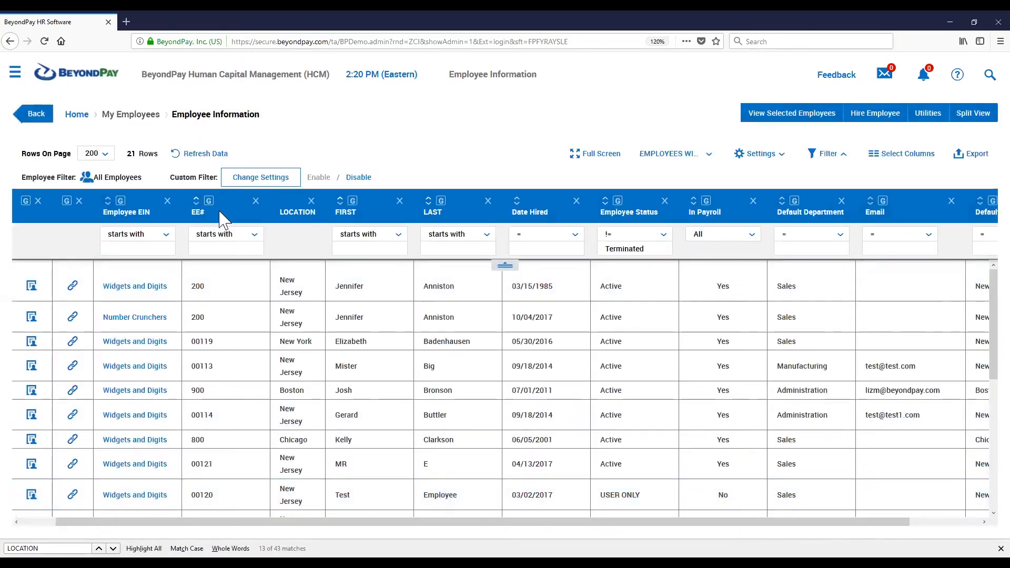
# Reopen the custom settings dialog for the Employee List on its Column Settings tab
pyautogui.moveTo(205, 215); pyautogui.dragTo(189, 216)
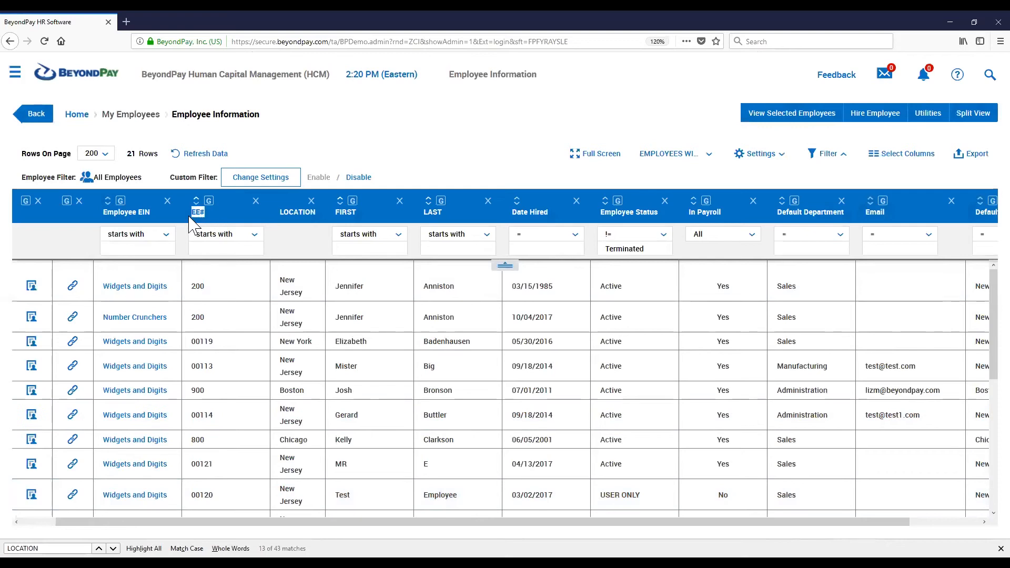
pyautogui.click(221, 219)
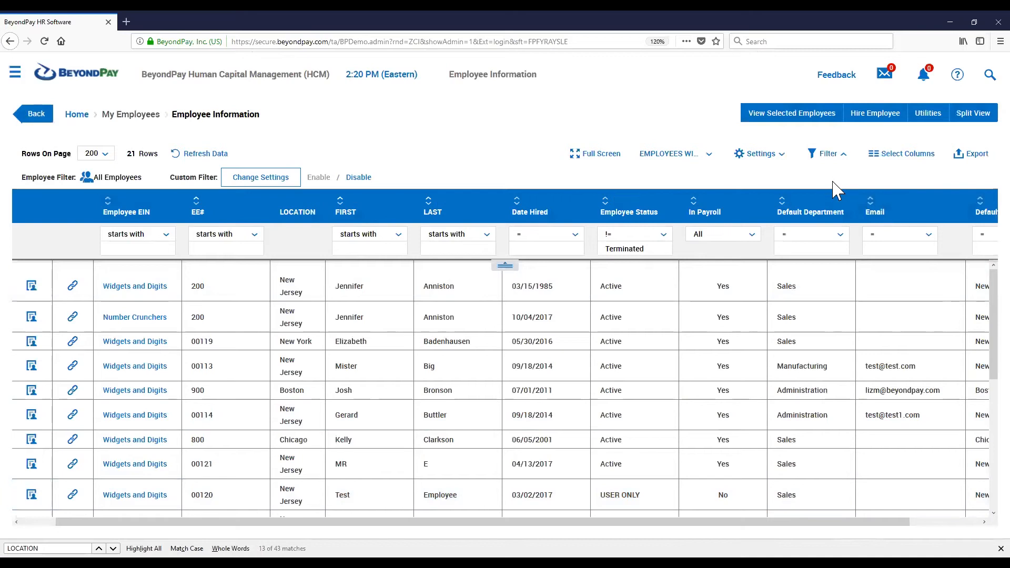
pyautogui.click(742, 154)
pyautogui.click(767, 229)
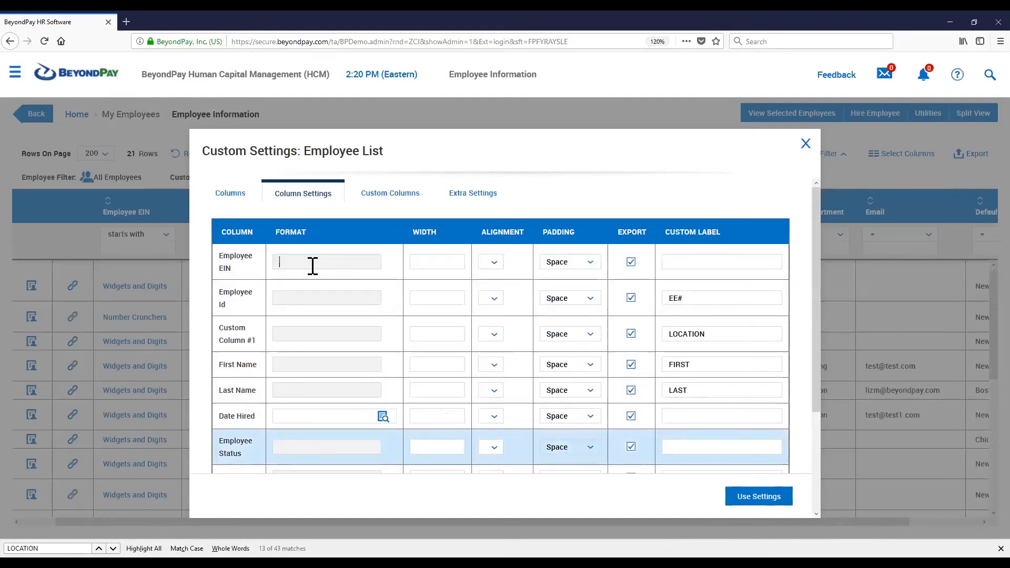
# Set the Date Hired column's format to EEE, MMMM dd using the date format list, and apply the settings
pyautogui.moveTo(224, 416); pyautogui.dragTo(255, 416)
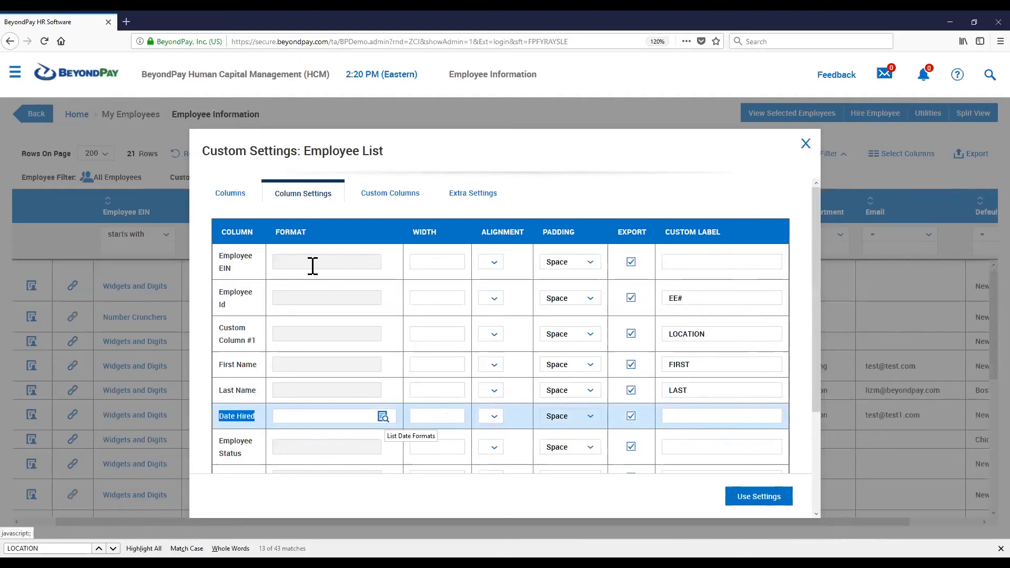
pyautogui.click(383, 416)
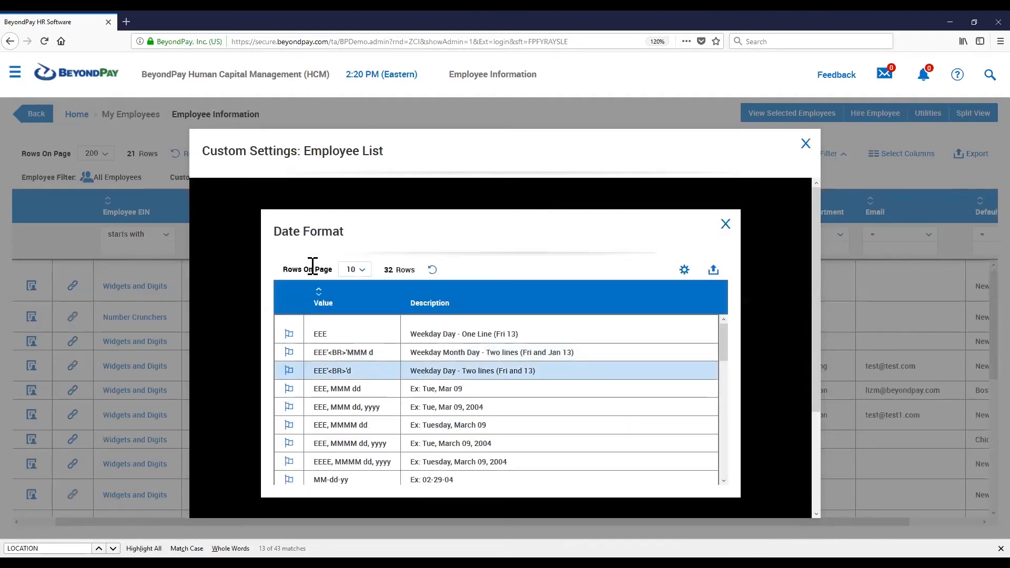
pyautogui.scroll(-4, 368, 416)
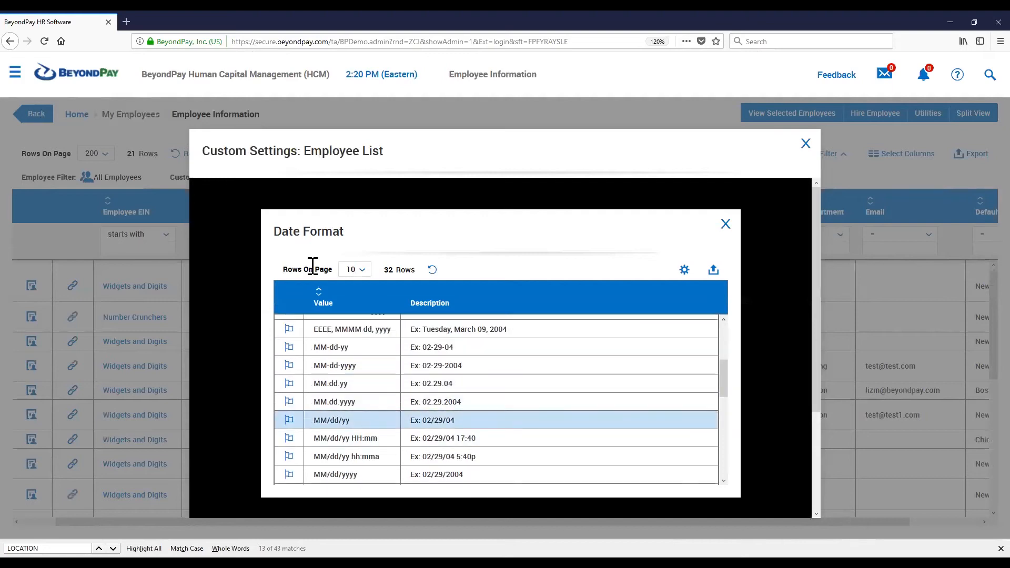
pyautogui.moveTo(456, 420); pyautogui.dragTo(411, 420)
pyautogui.moveTo(509, 330); pyautogui.dragTo(402, 328)
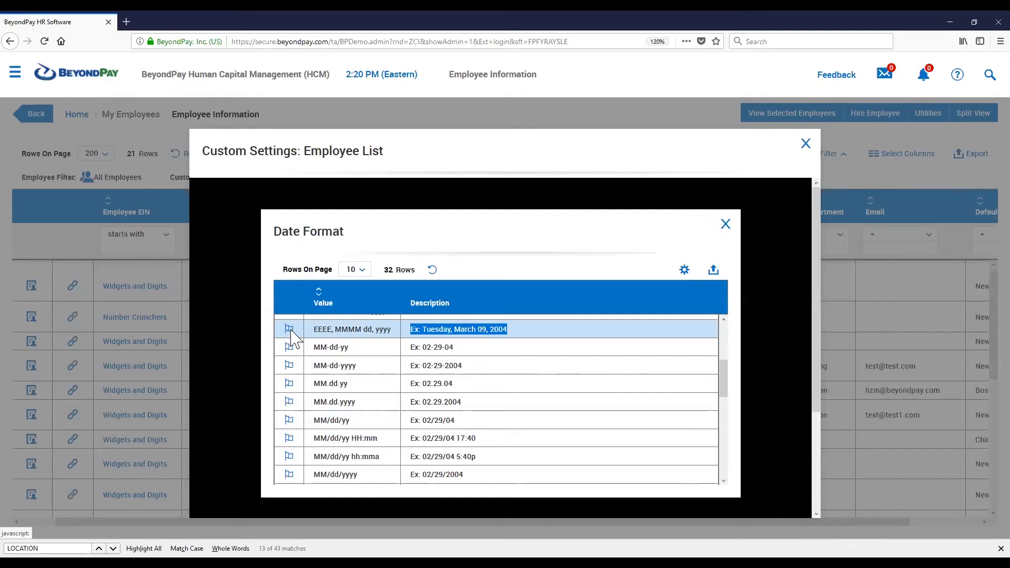
pyautogui.click(725, 224)
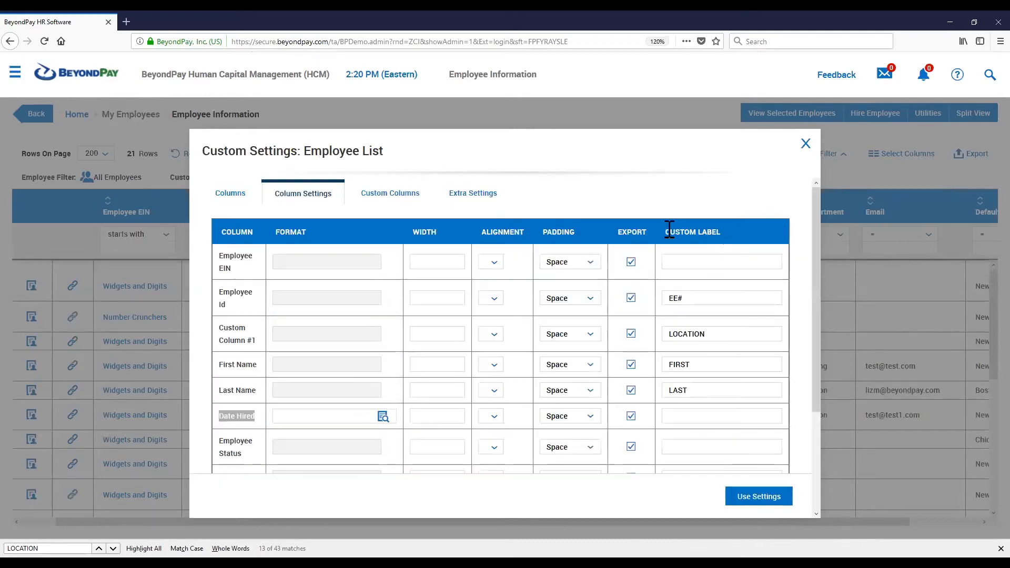
pyautogui.click(383, 416)
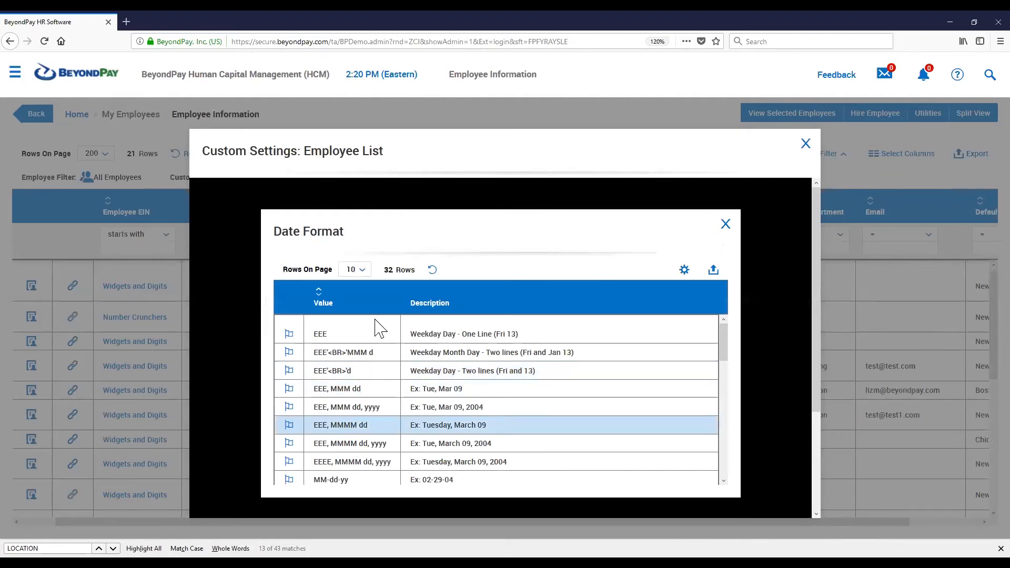
pyautogui.click(348, 425)
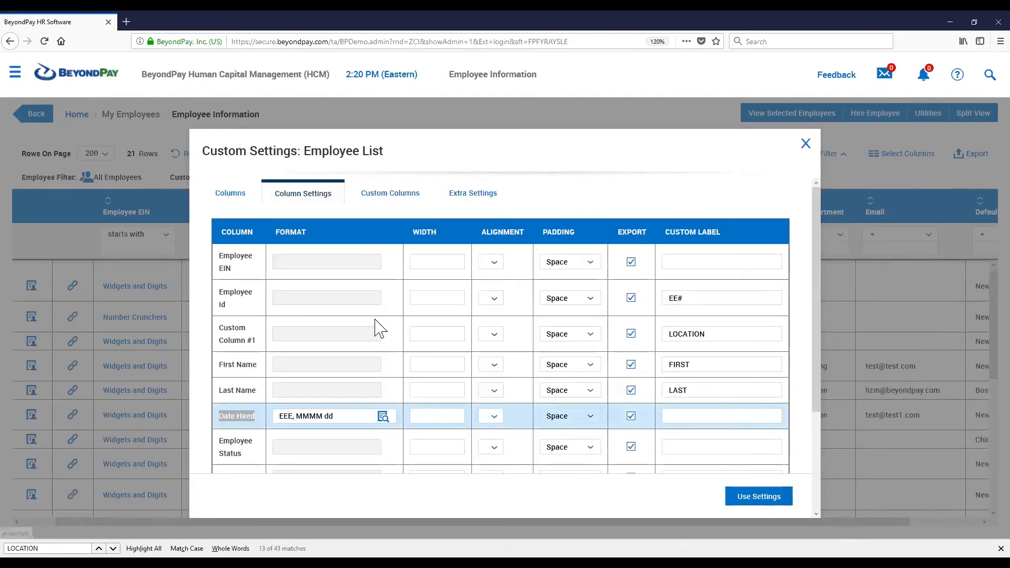
pyautogui.click(741, 500)
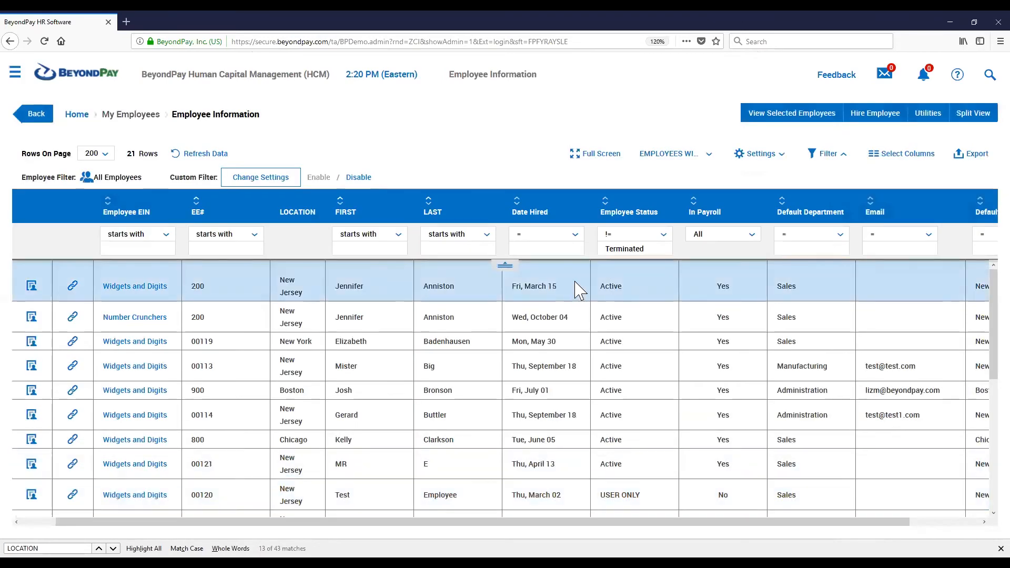
# Reopen the custom settings dialog for the Employee List and review the Employee EIN alignment options
pyautogui.moveTo(552, 290); pyautogui.dragTo(506, 299)
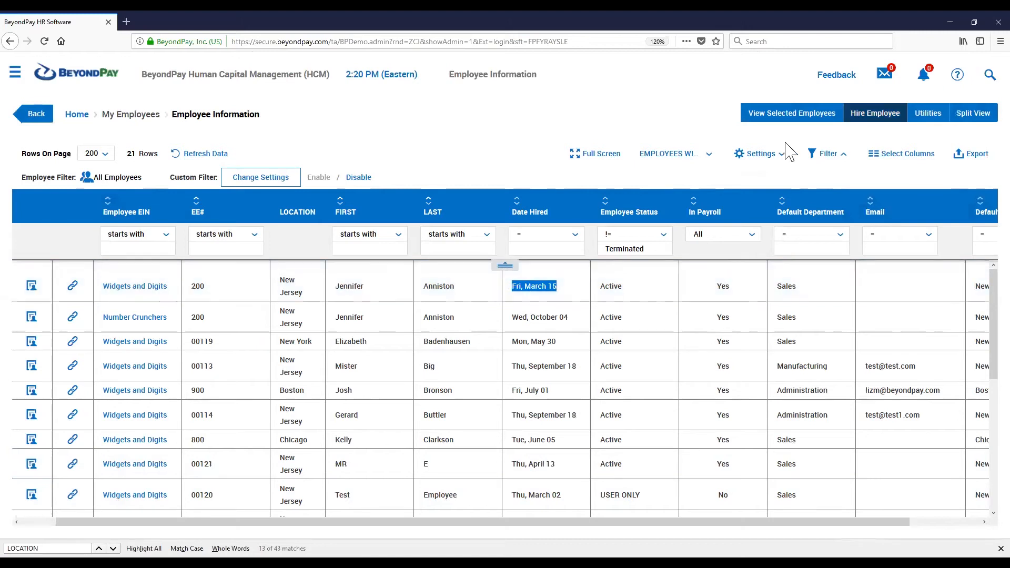
pyautogui.click(748, 159)
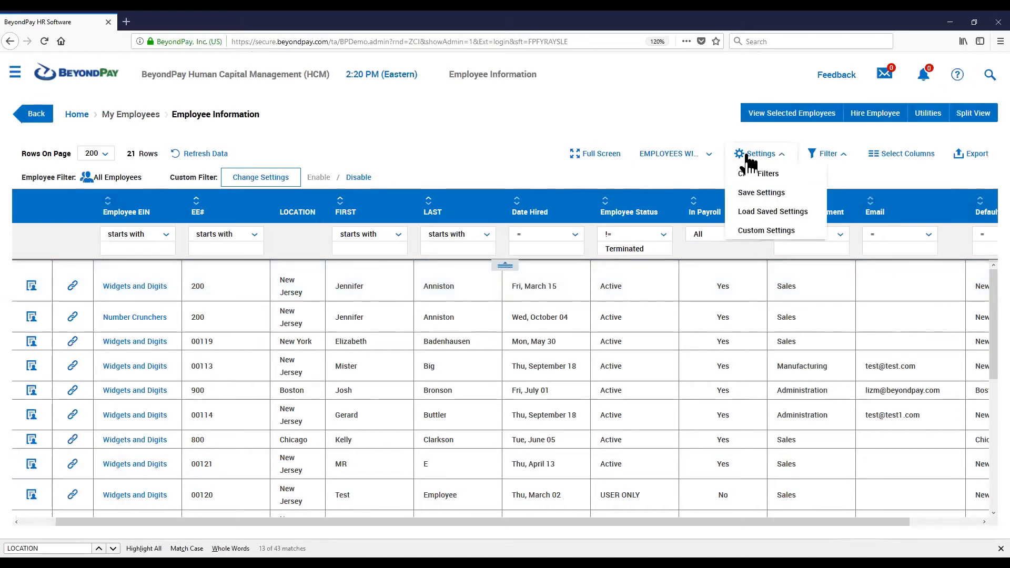
pyautogui.click(763, 231)
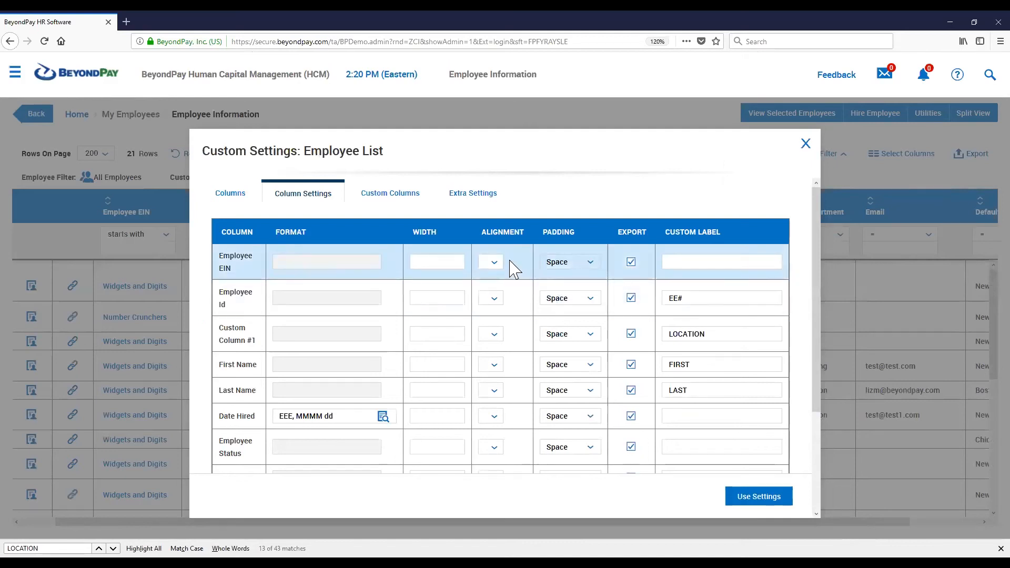
pyautogui.click(494, 263)
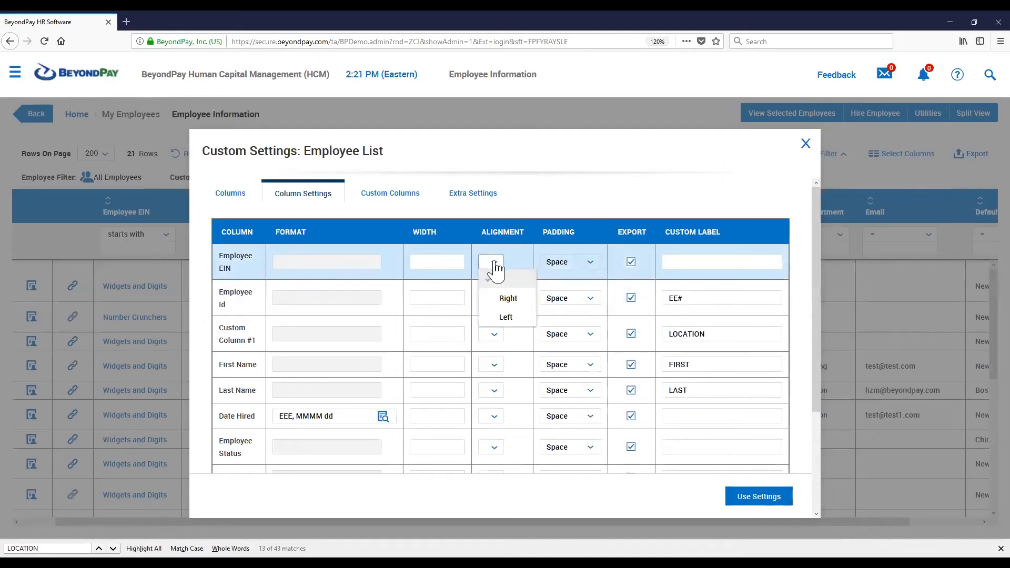
pyautogui.click(575, 207)
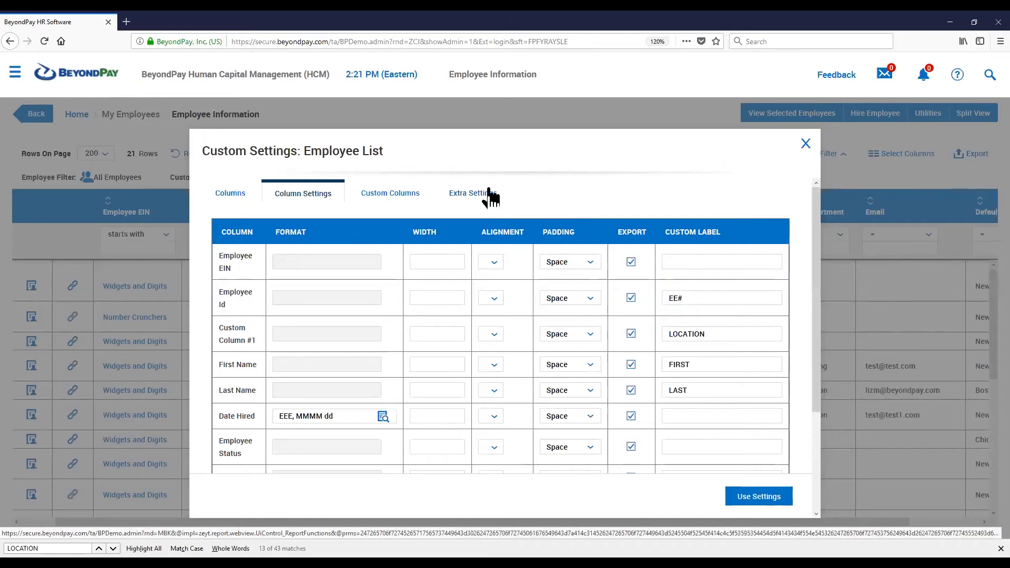
# On the Extra Settings tab, set Display Information Header/Footer to No
pyautogui.click(476, 199)
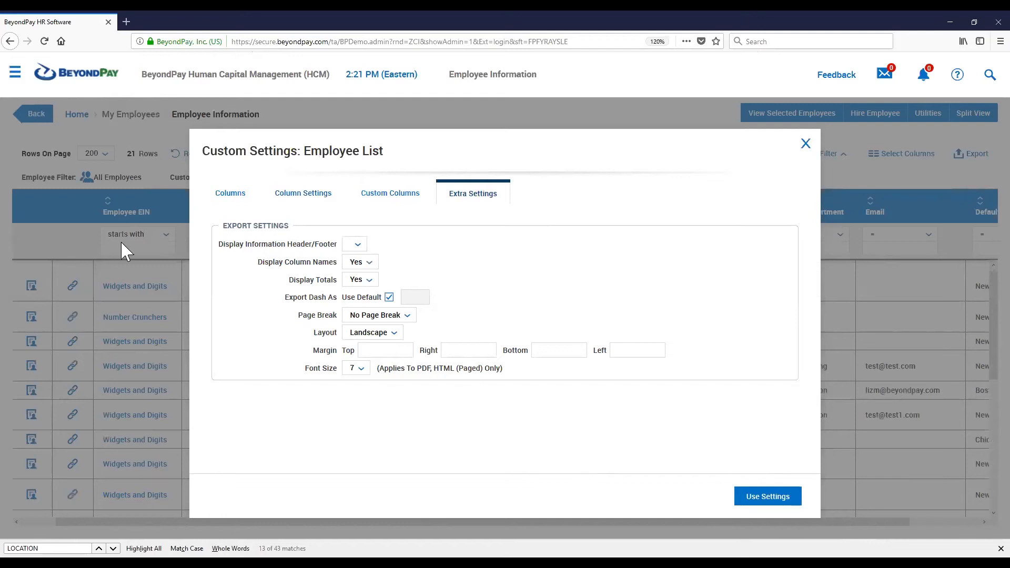
pyautogui.moveTo(218, 245); pyautogui.dragTo(337, 244)
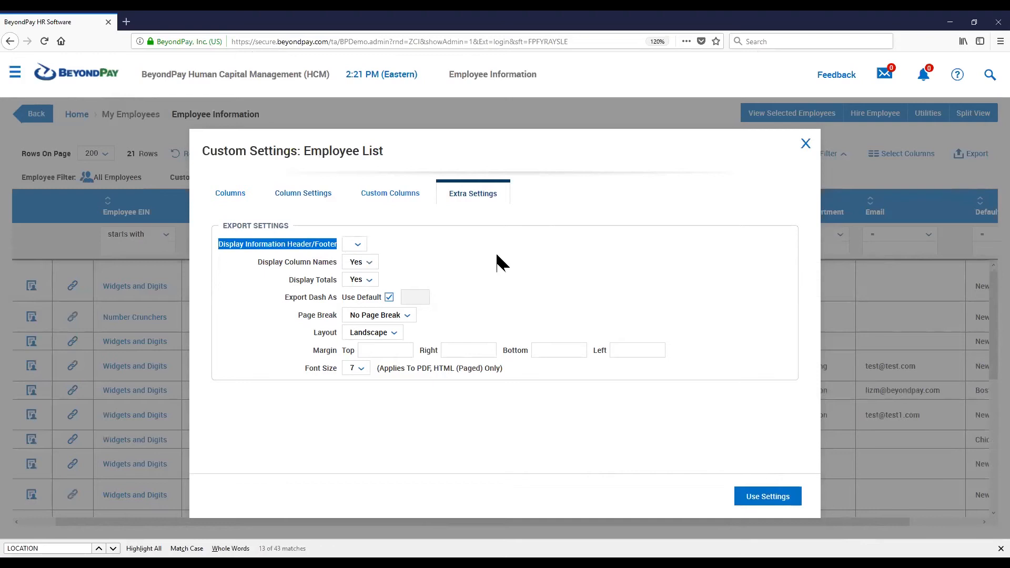
pyautogui.click(452, 247)
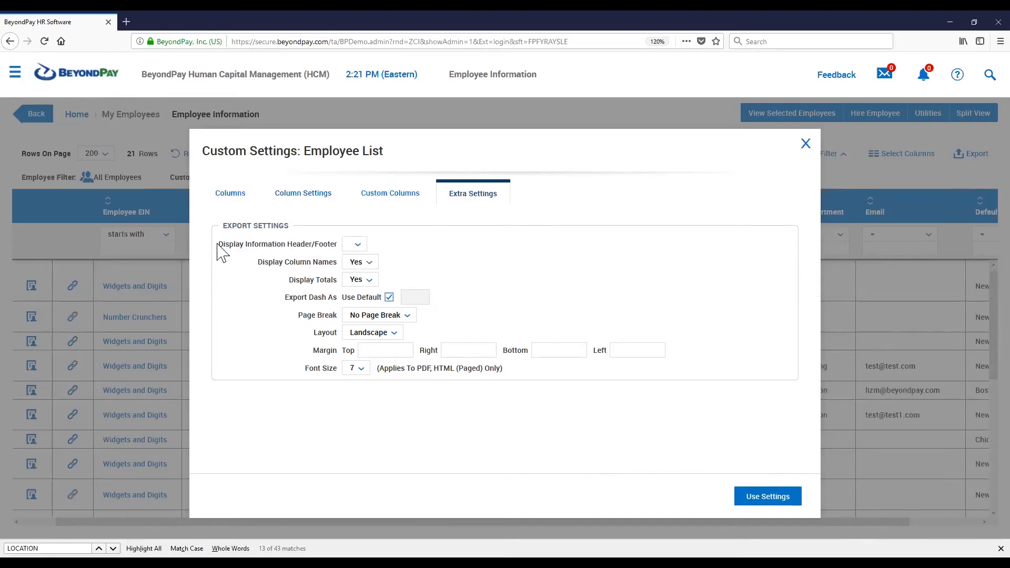
pyautogui.moveTo(219, 244); pyautogui.dragTo(334, 244)
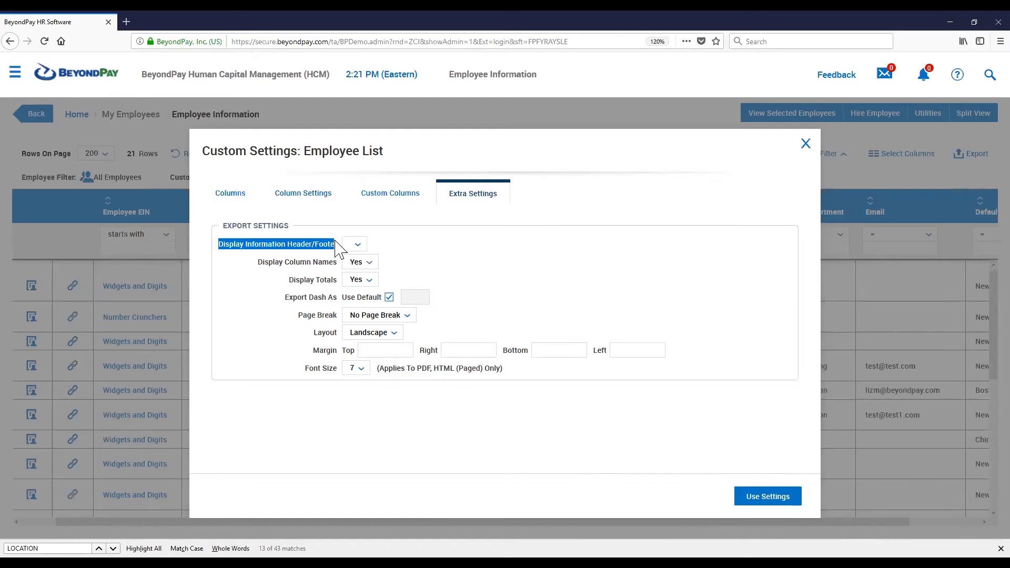
pyautogui.click(354, 245)
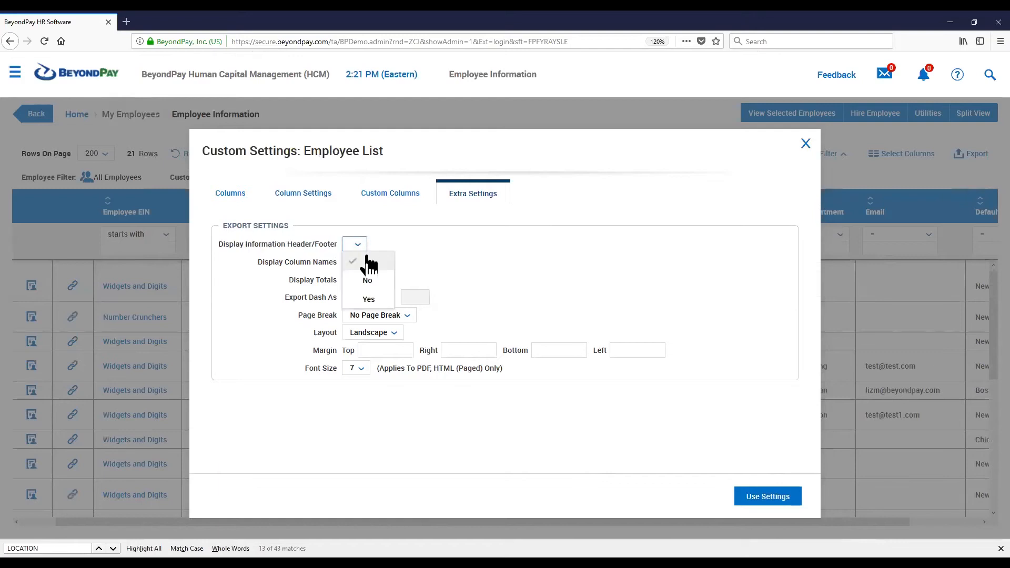
pyautogui.click(369, 281)
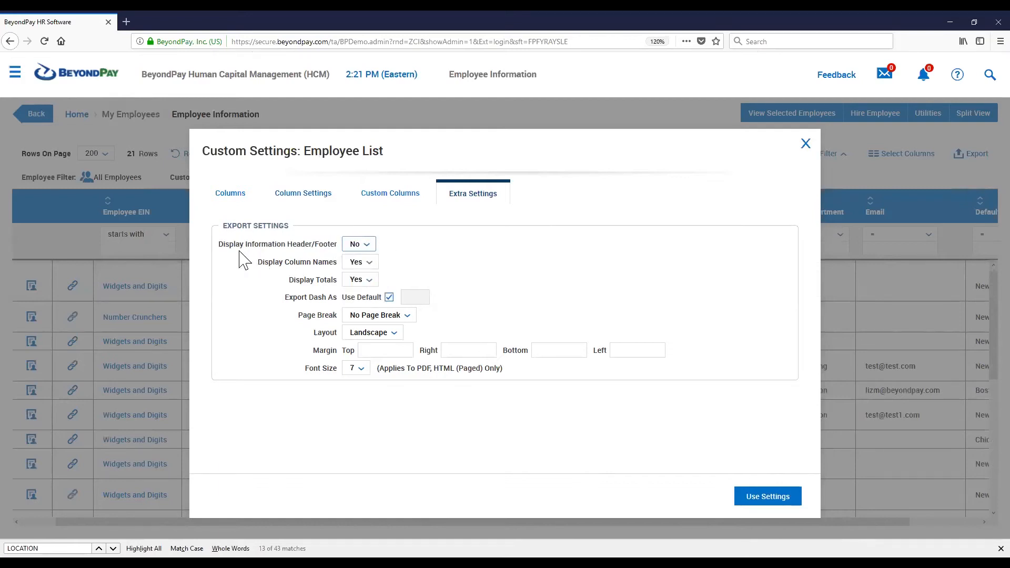
# Set the Display Totals export setting to No
pyautogui.moveTo(220, 244); pyautogui.dragTo(325, 244)
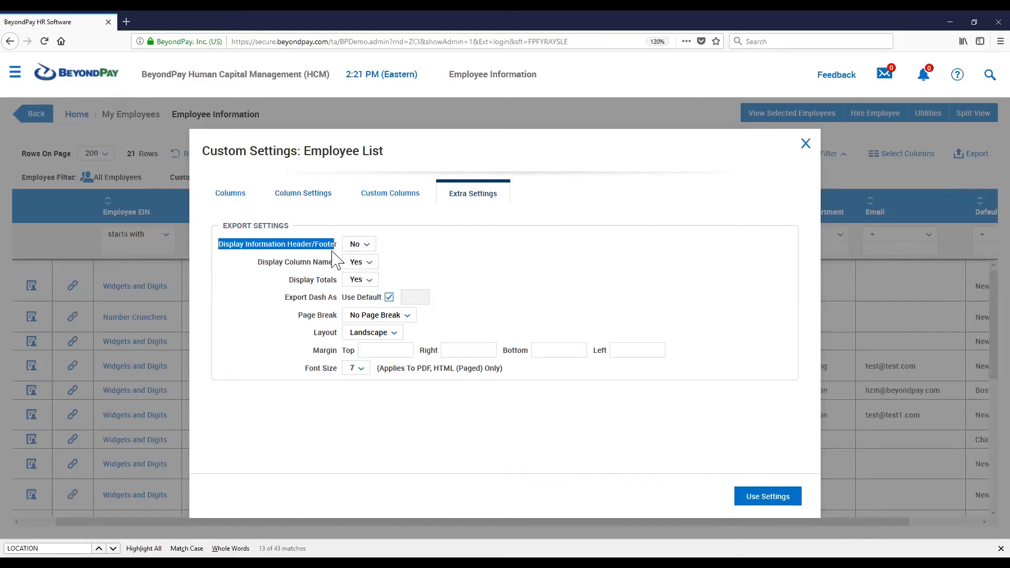
pyautogui.moveTo(289, 280); pyautogui.dragTo(343, 284)
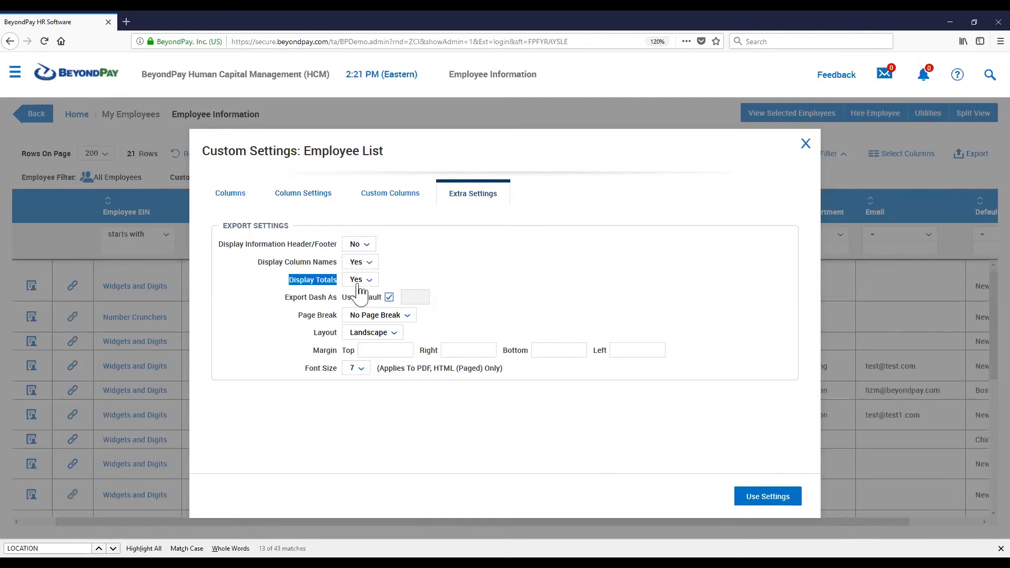
pyautogui.click(445, 282)
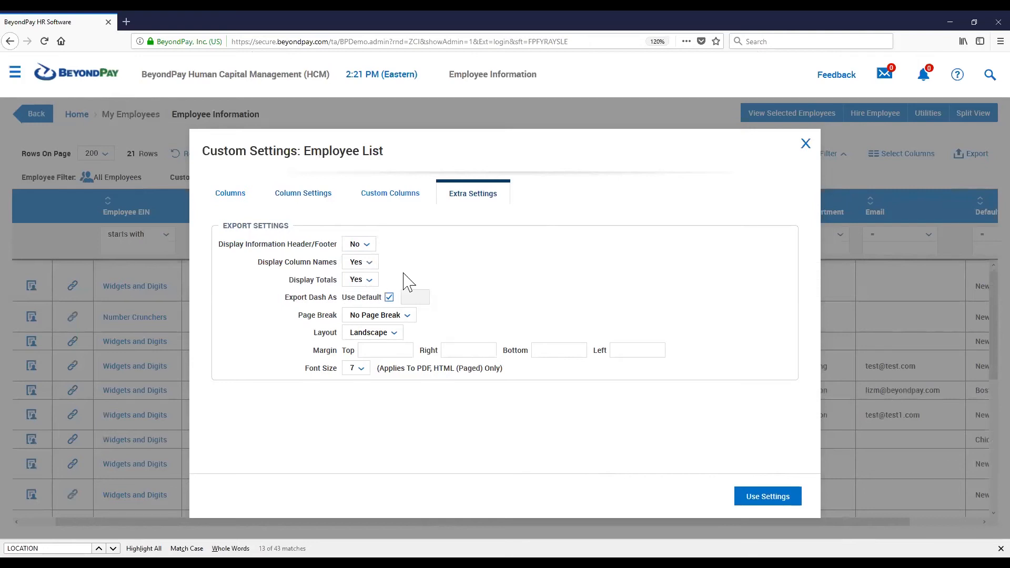
pyautogui.click(352, 280)
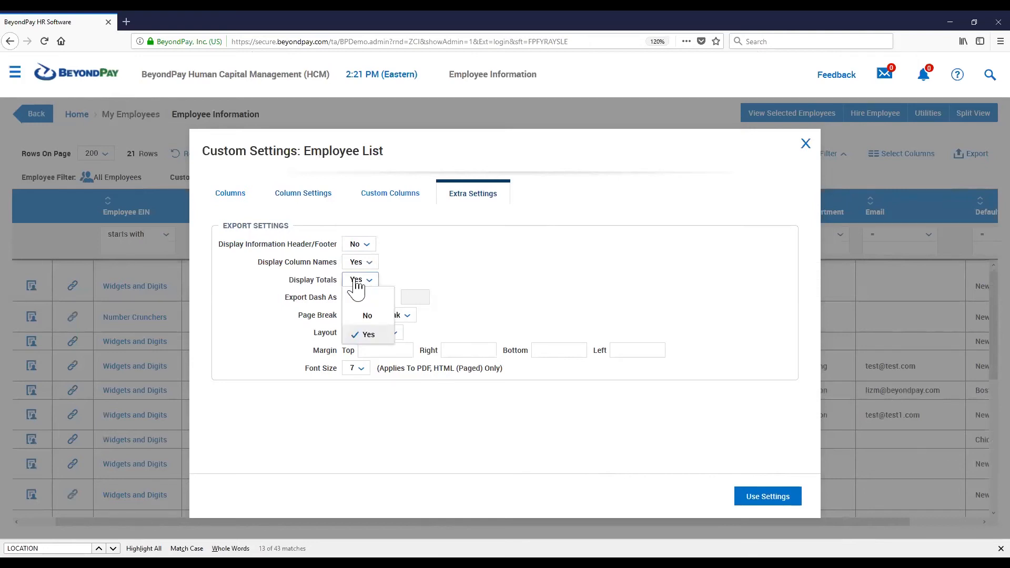
pyautogui.click(368, 316)
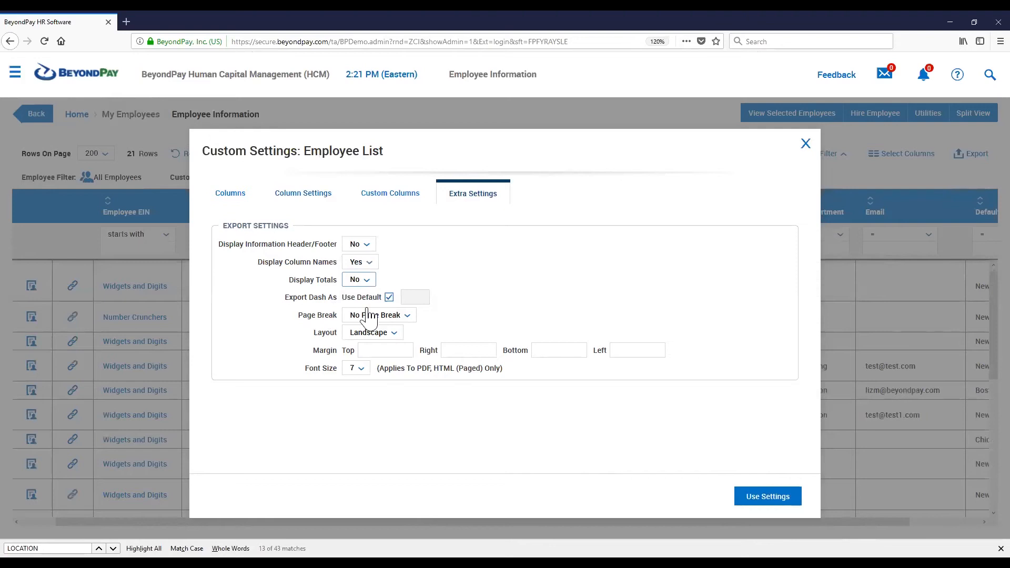
# Turn off Use Default for Export Dash As and apply the custom settings
pyautogui.click(460, 293)
pyautogui.moveTo(290, 301); pyautogui.dragTo(331, 298)
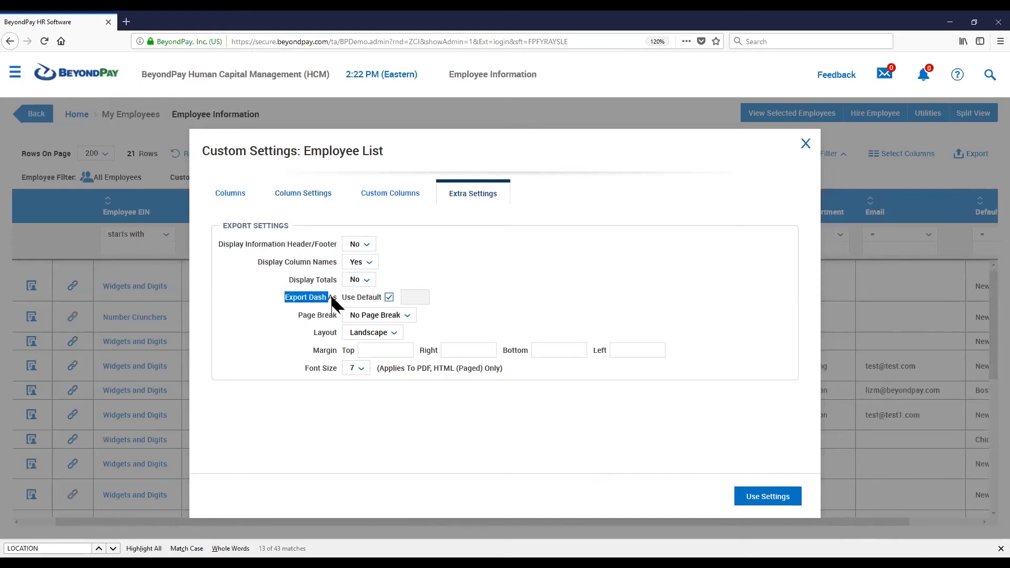
pyautogui.click(389, 298)
pyautogui.click(413, 300)
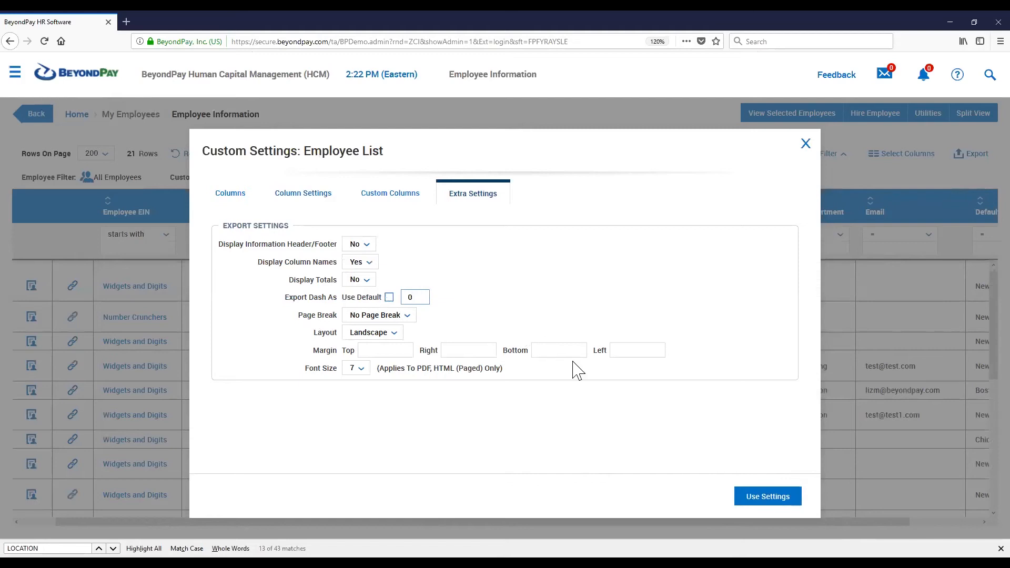
pyautogui.click(773, 499)
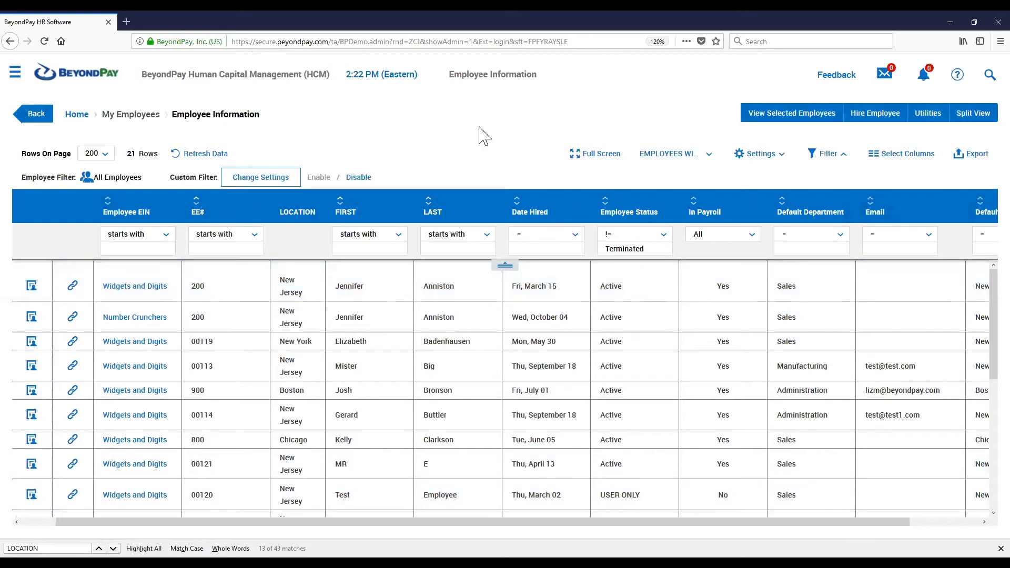
# Open the export dialog to review the available export formats and options, then close it
pyautogui.click(975, 155)
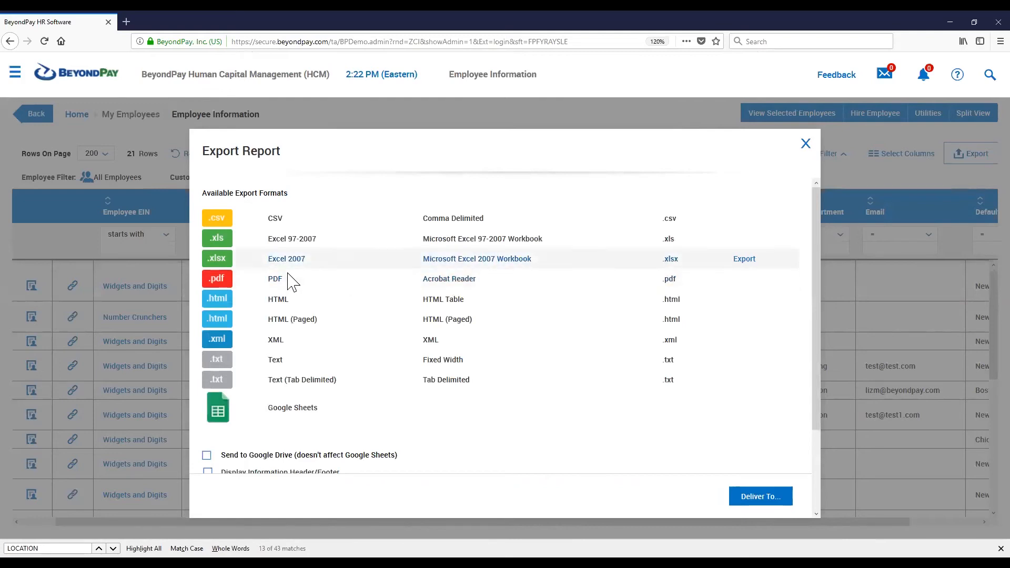
pyautogui.moveTo(316, 266); pyautogui.dragTo(265, 266)
pyautogui.moveTo(318, 240); pyautogui.dragTo(266, 241)
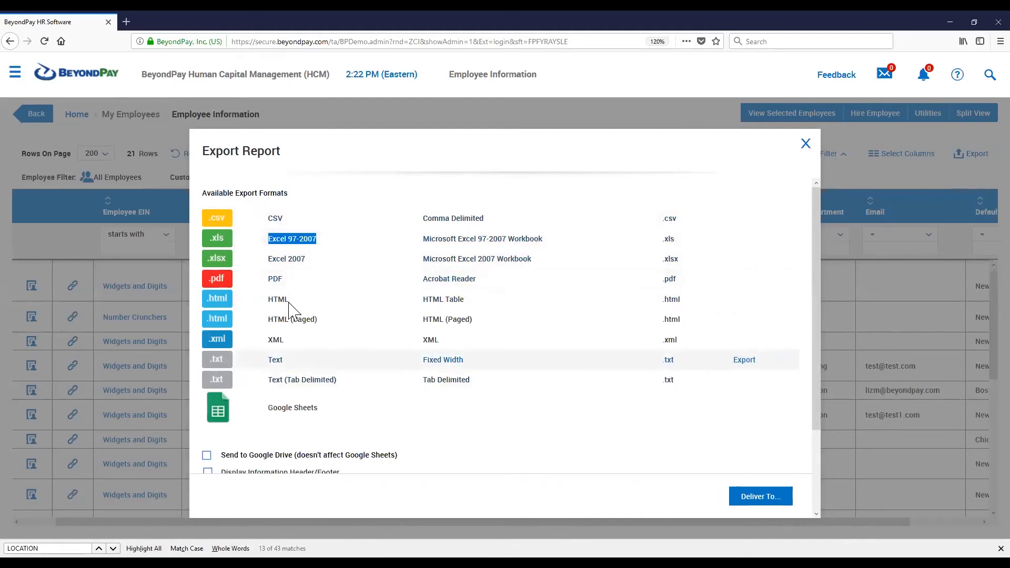
pyautogui.scroll(-3, 390, 349)
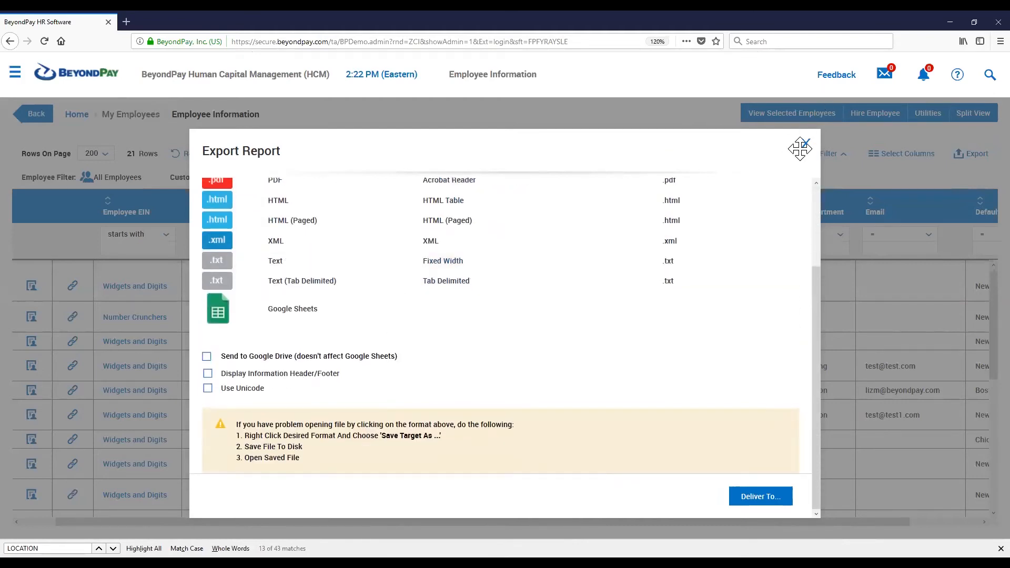
pyautogui.click(806, 143)
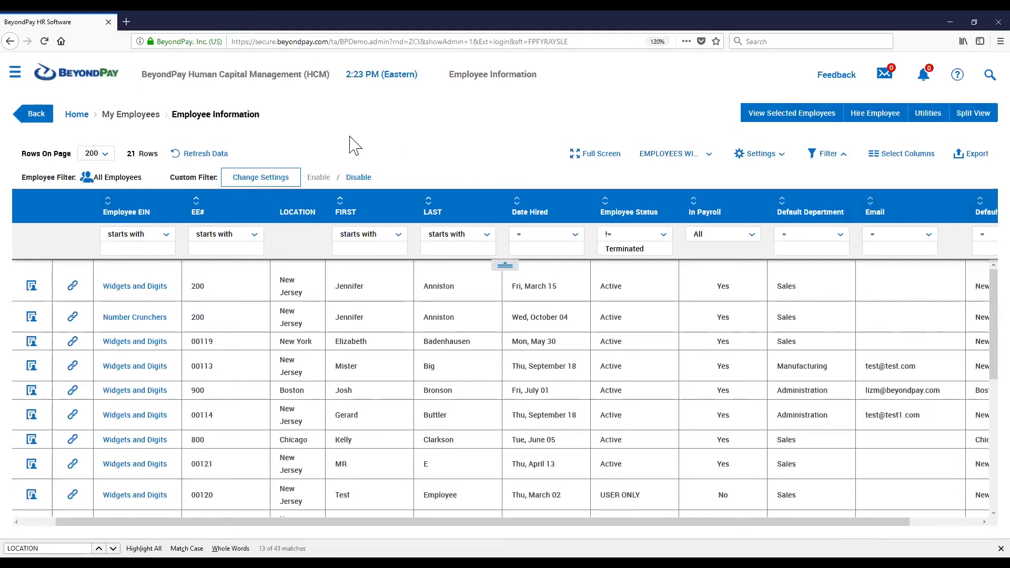
# Go to the dashboard and reopen Employee Information from the navigation menu to review the list
pyautogui.click(75, 76)
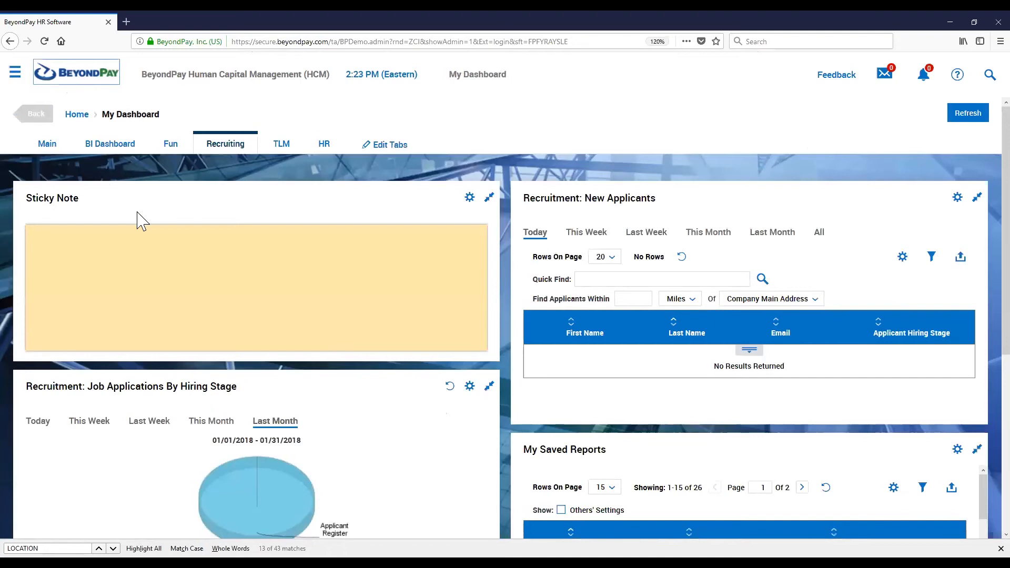
pyautogui.click(15, 79)
pyautogui.scroll(7, 67, 157)
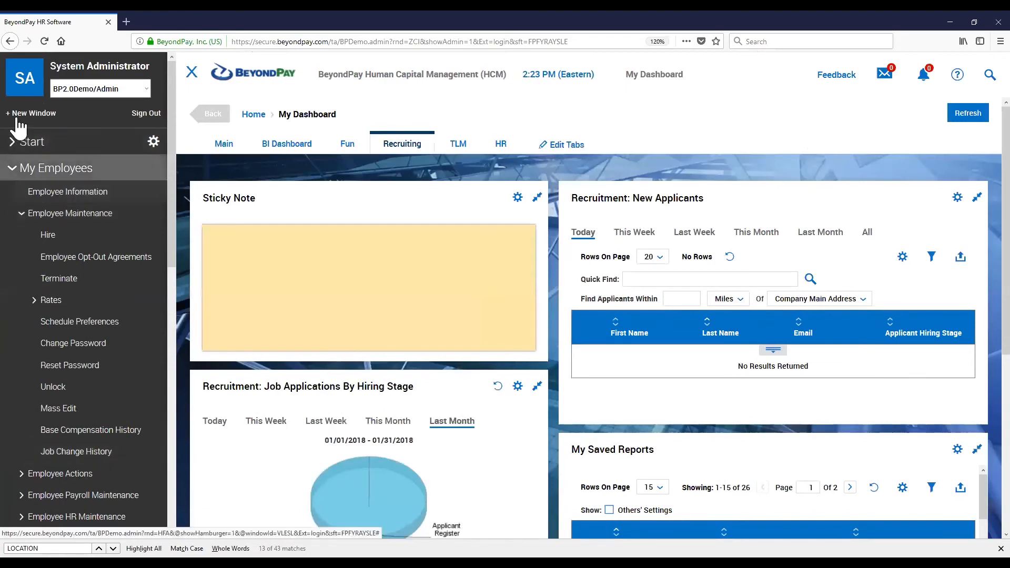
pyautogui.click(76, 193)
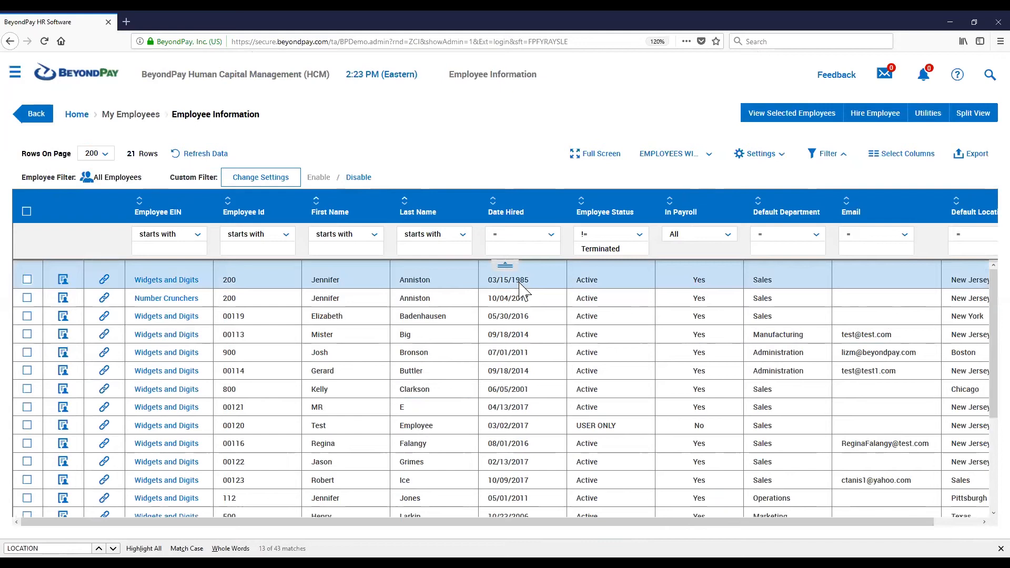
pyautogui.tripleClick(513, 282)
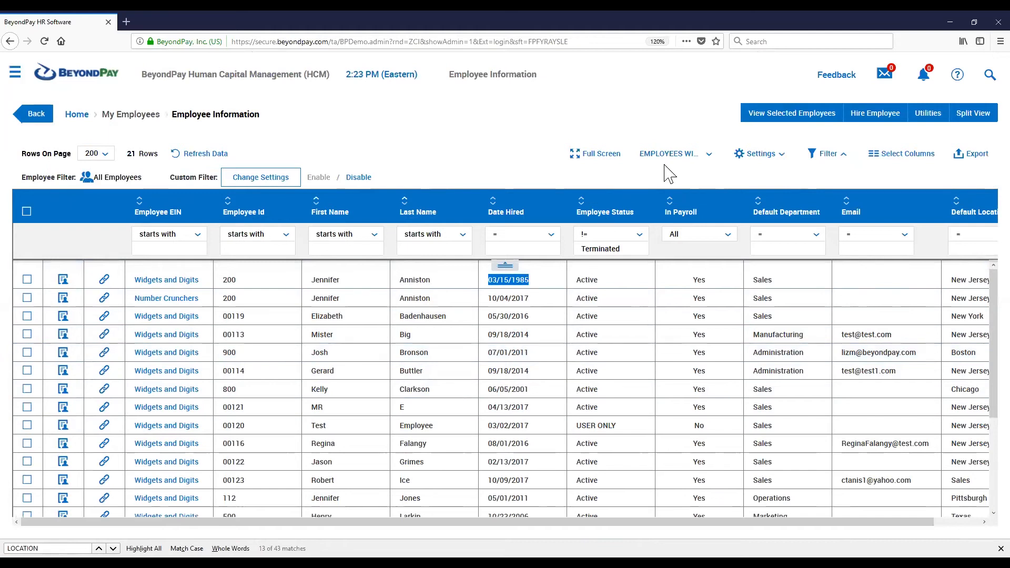
pyautogui.click(763, 167)
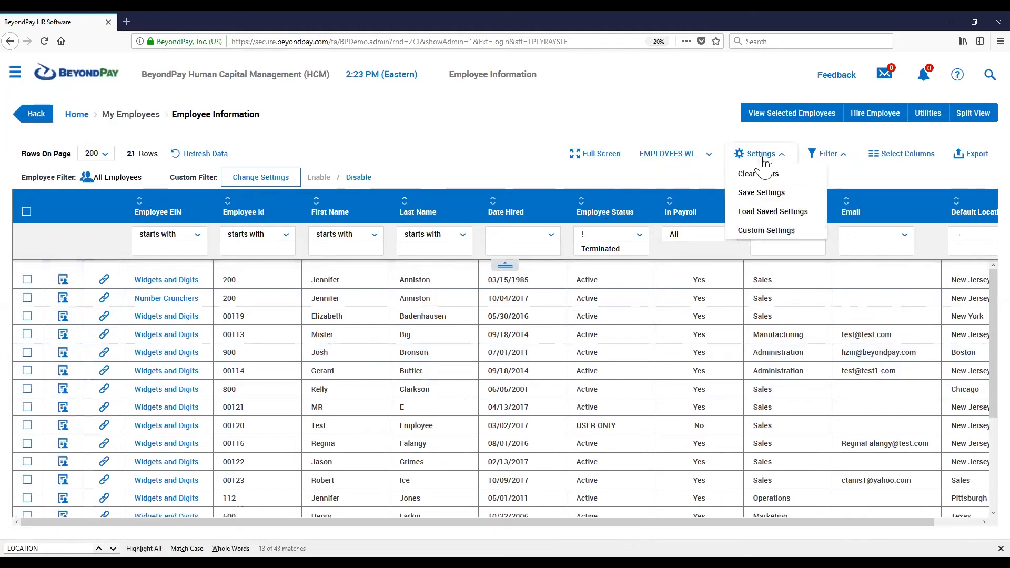
pyautogui.click(768, 190)
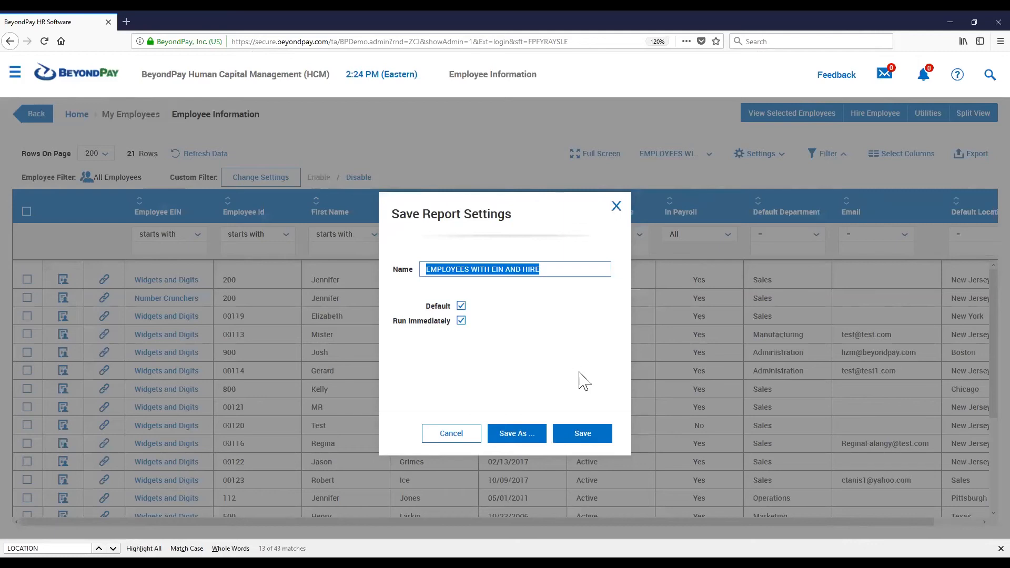
pyautogui.click(616, 206)
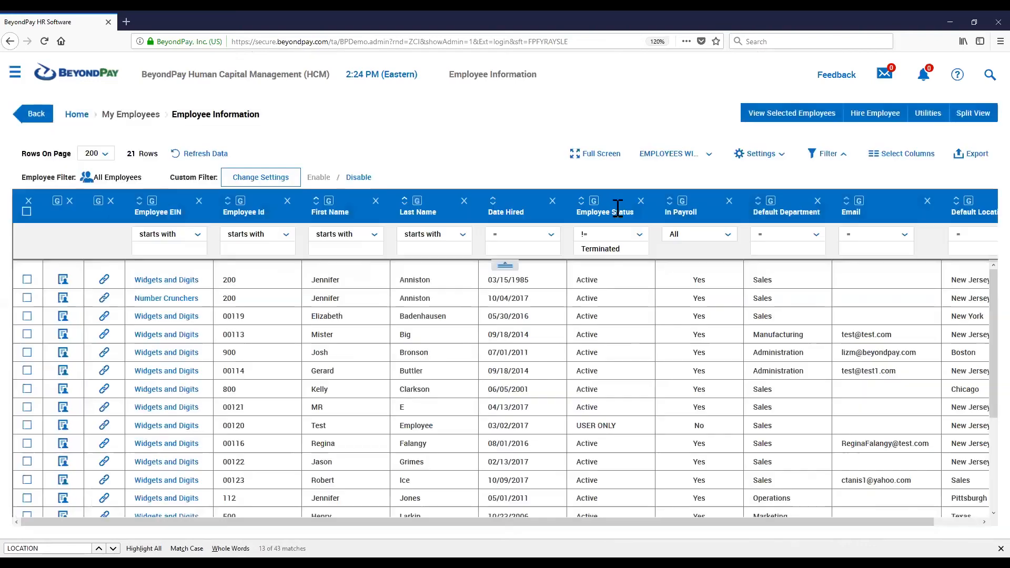
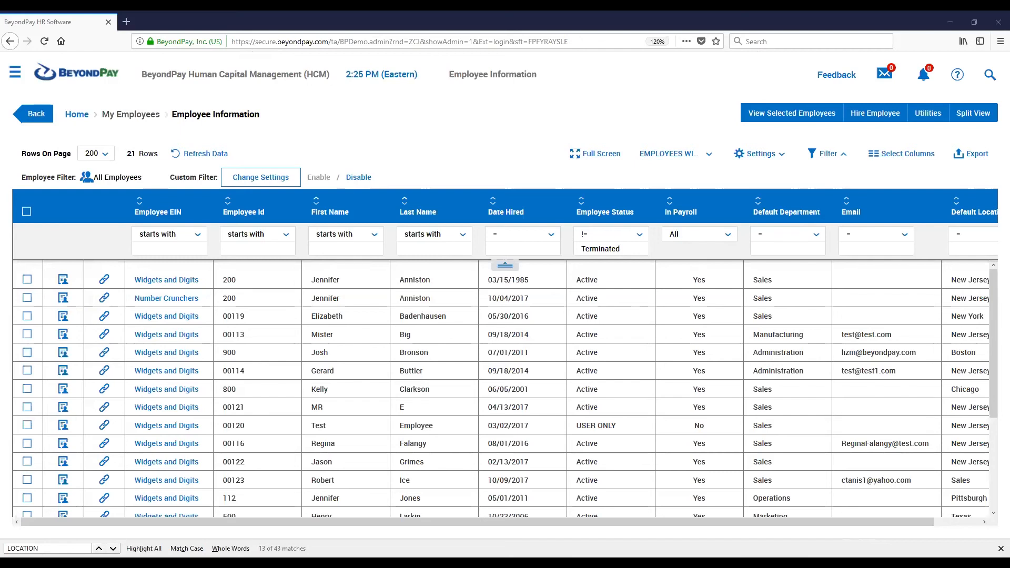
pyautogui.click(782, 163)
pyautogui.click(766, 228)
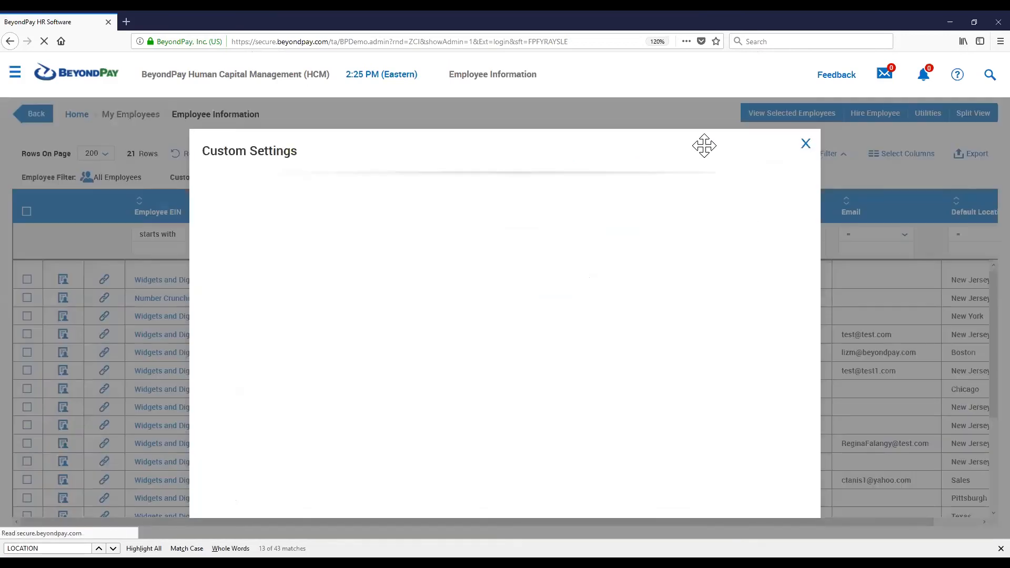
pyautogui.click(805, 144)
# Open the EMPLOYEES WITH EIN AND HIRE saved setting and try making it visible to others, then close without saving
pyautogui.click(761, 153)
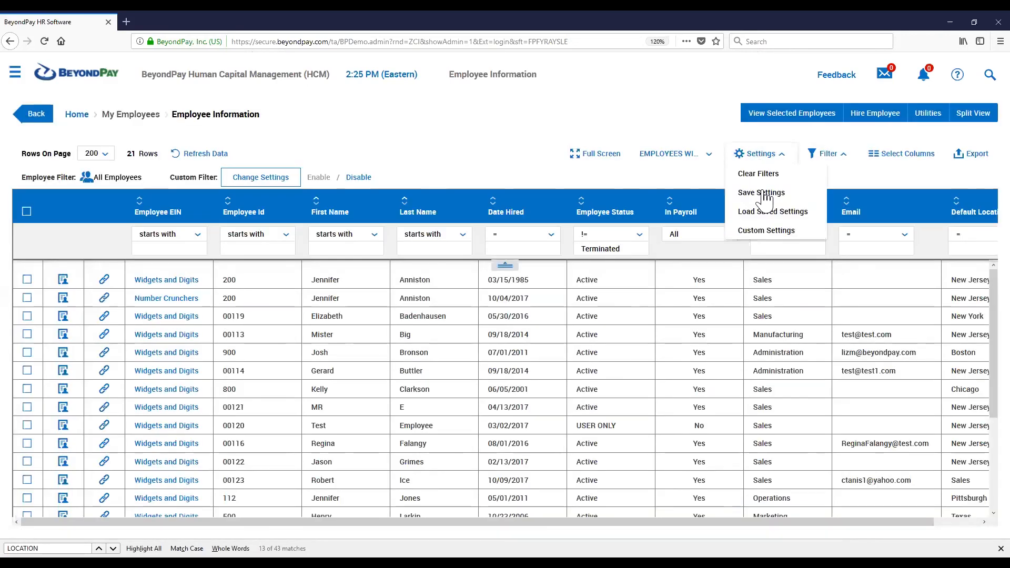
pyautogui.click(766, 212)
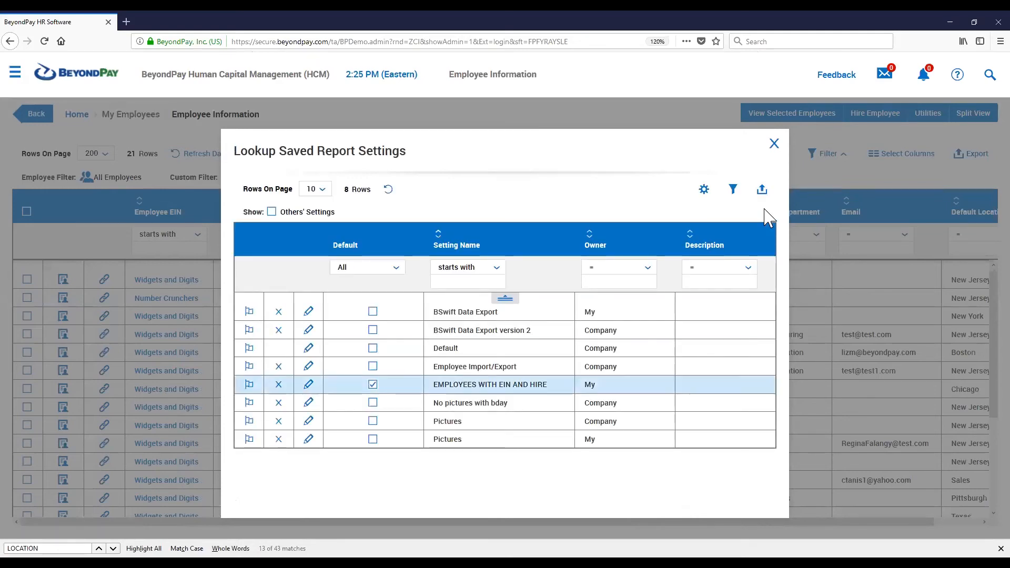
pyautogui.click(309, 385)
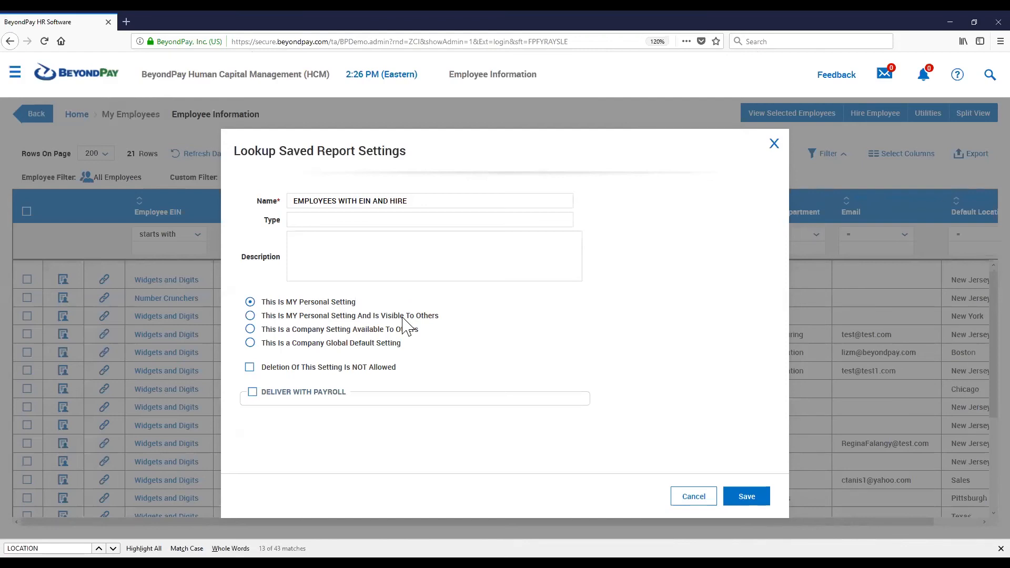
pyautogui.click(251, 315)
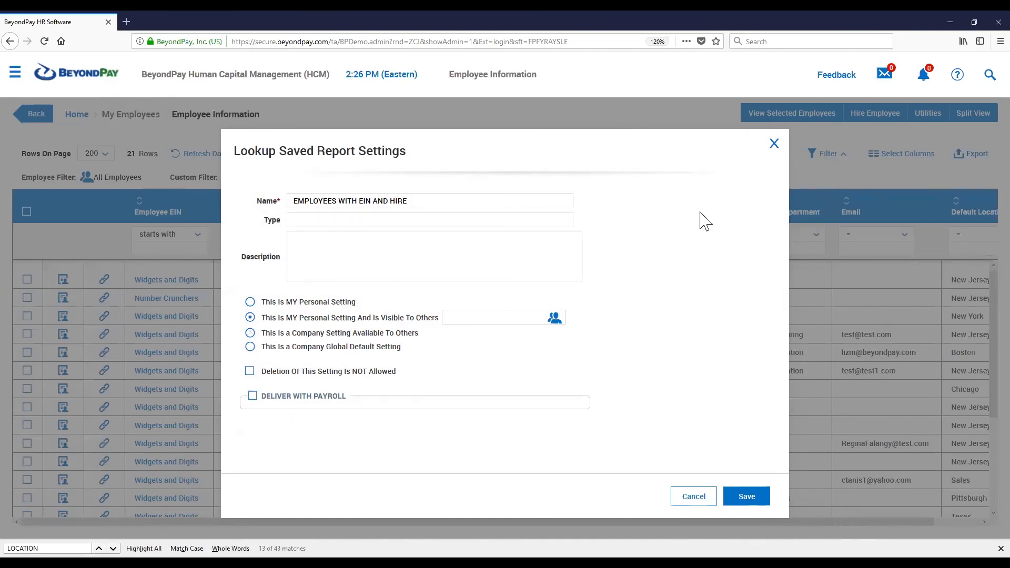
pyautogui.click(774, 144)
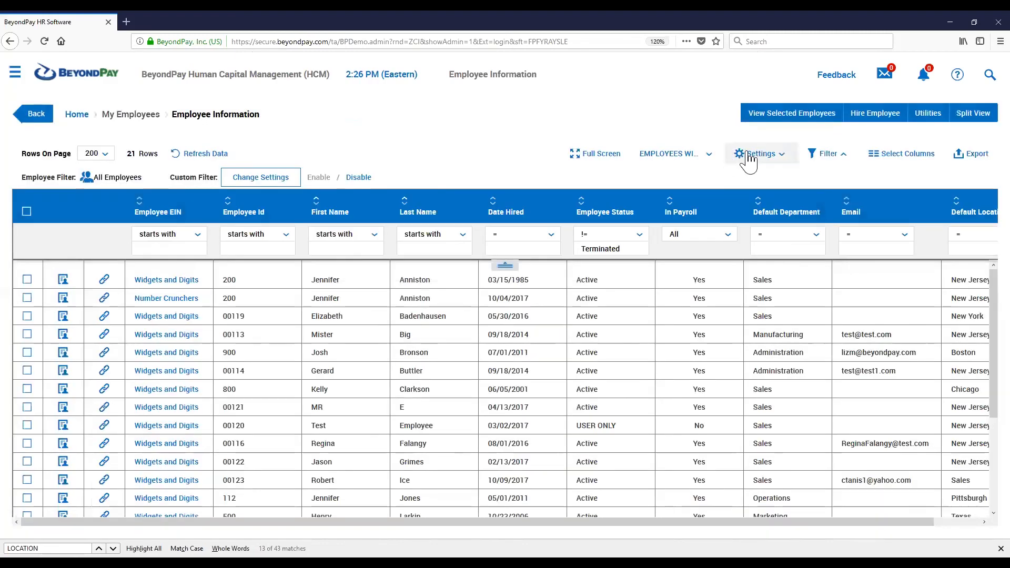
# Delete the personal Pictures saved setting from the saved report settings list and close the list
pyautogui.click(749, 156)
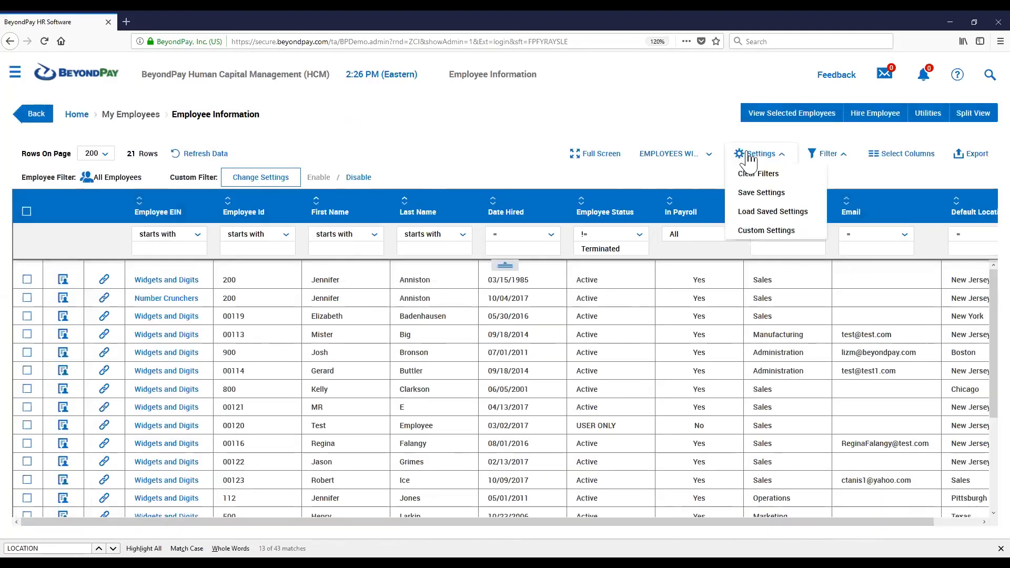
pyautogui.click(768, 212)
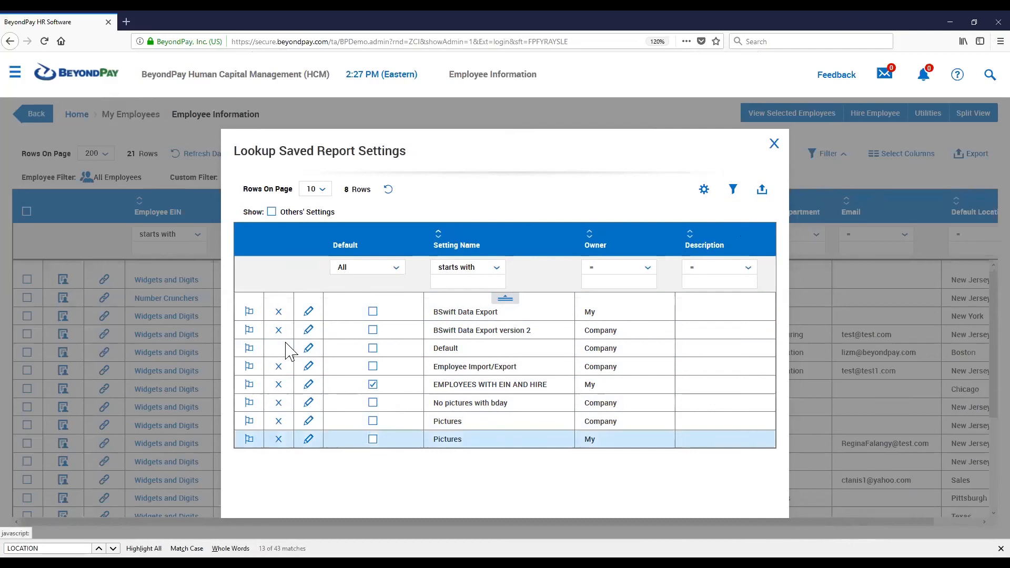
pyautogui.tripleClick(603, 439)
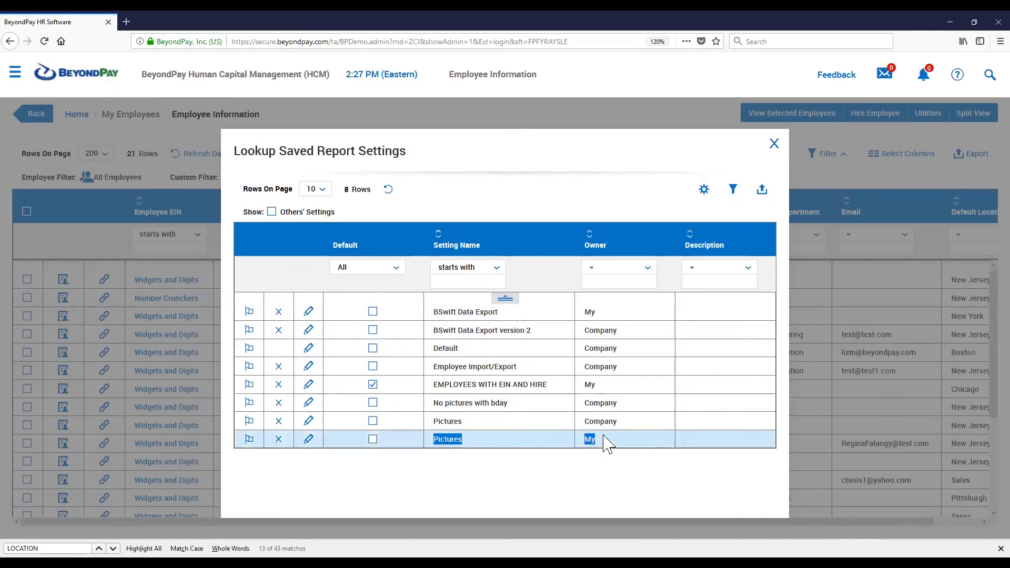
pyautogui.click(279, 440)
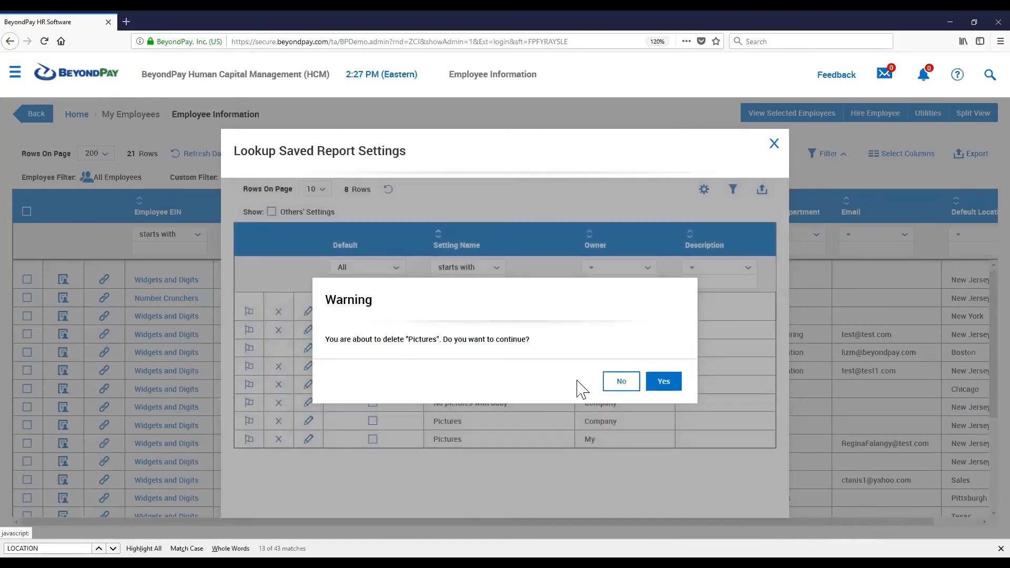
pyautogui.click(670, 383)
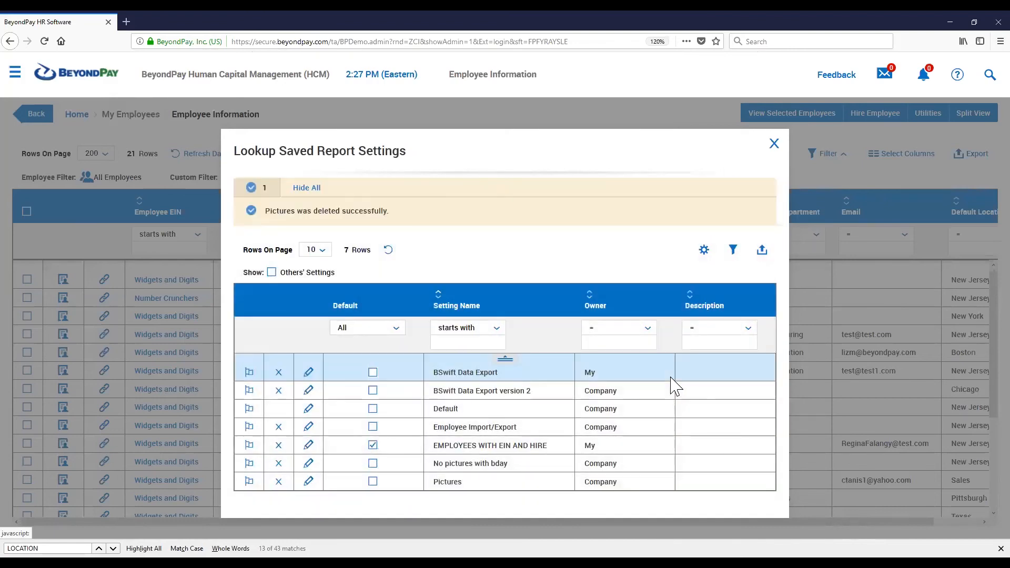
pyautogui.tripleClick(590, 480)
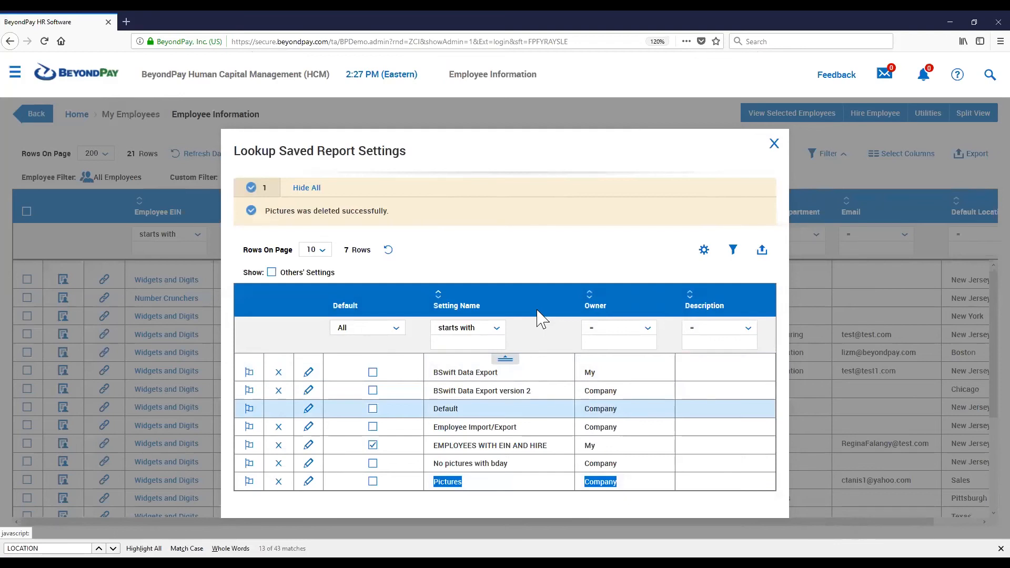
pyautogui.click(773, 145)
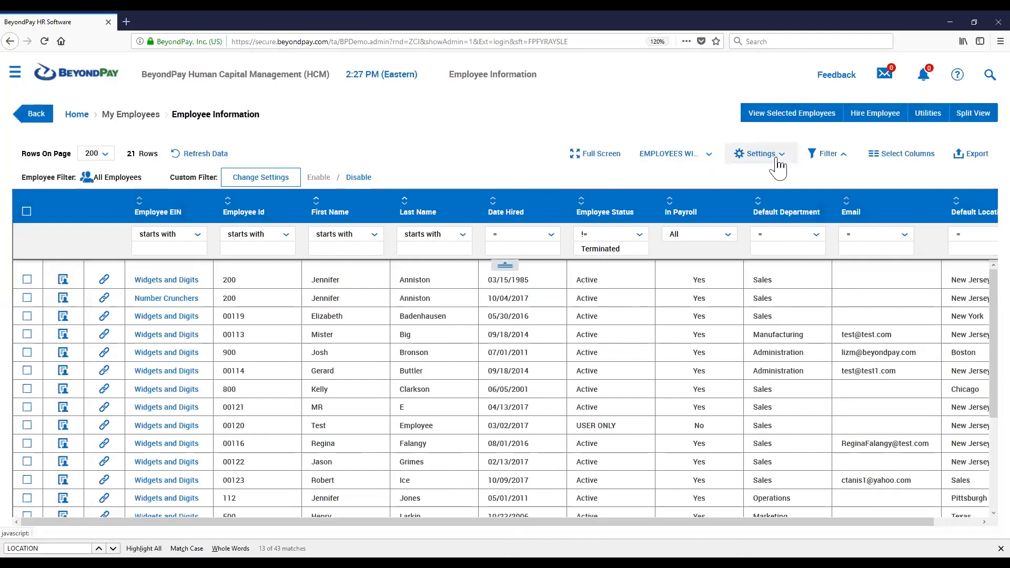
# Edit the EMPLOYEES WITH EIN AND HIRE saved setting to disallow its deletion and save it
pyautogui.click(777, 161)
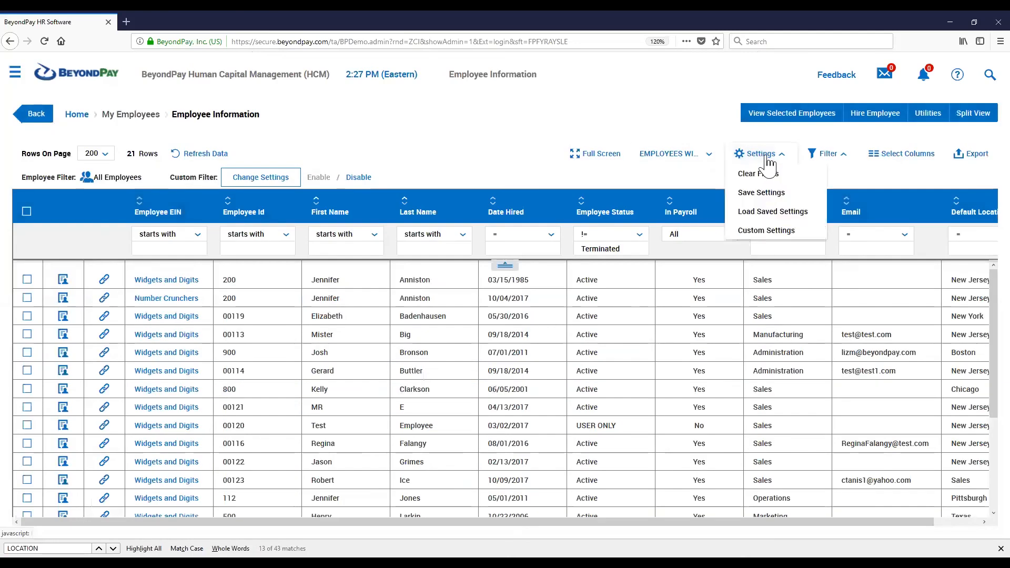
pyautogui.click(769, 212)
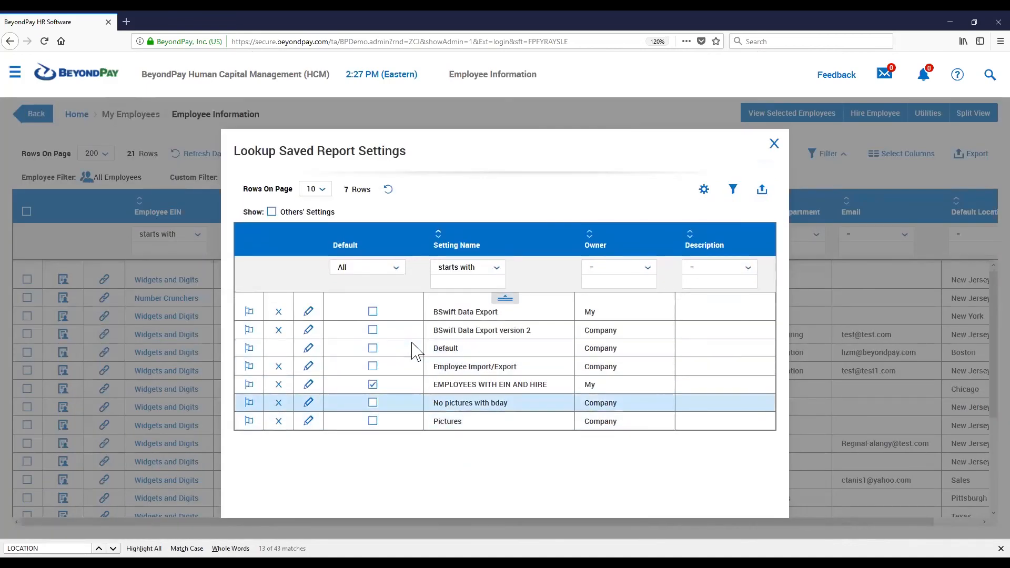
pyautogui.click(309, 385)
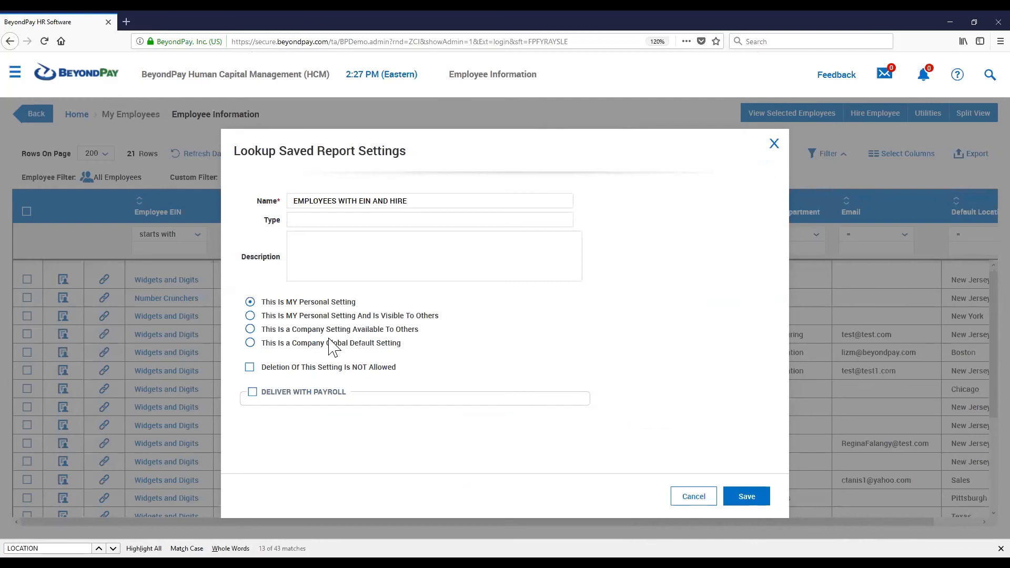
pyautogui.moveTo(397, 367); pyautogui.dragTo(262, 367)
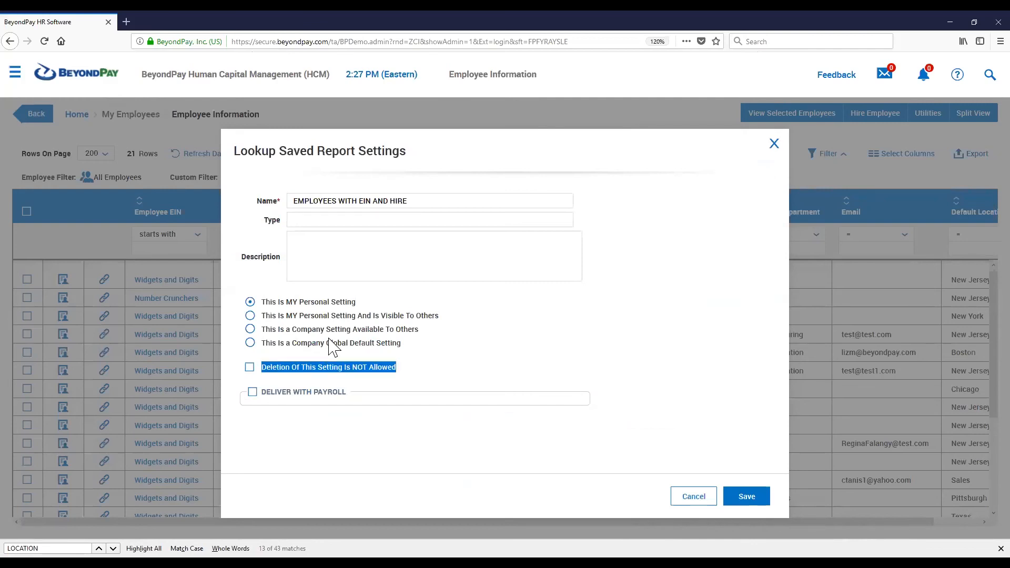
pyautogui.click(250, 367)
pyautogui.click(747, 497)
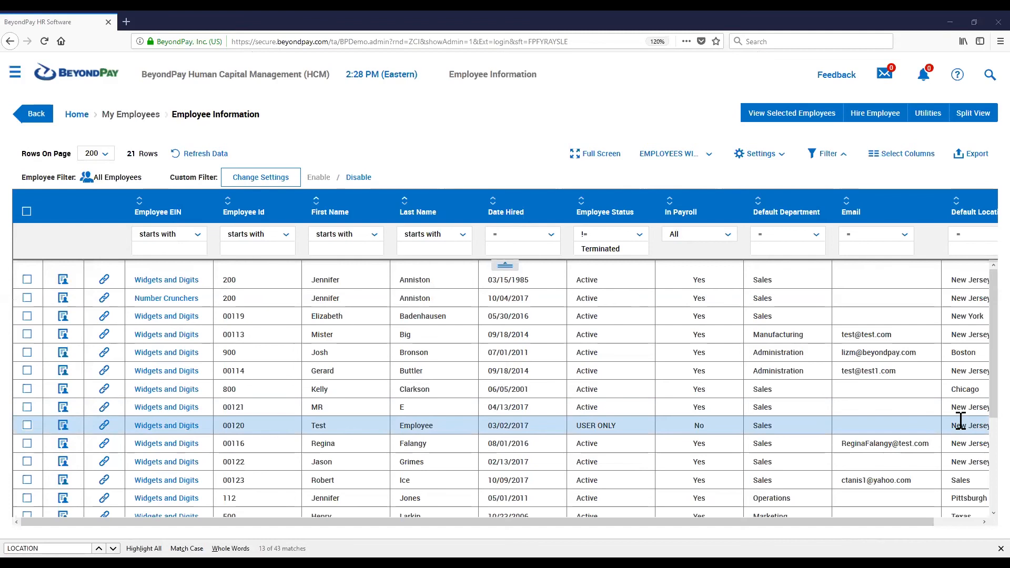
# Open the Pay Statement History report under My Reports > Payroll from the navigation menu
pyautogui.click(14, 79)
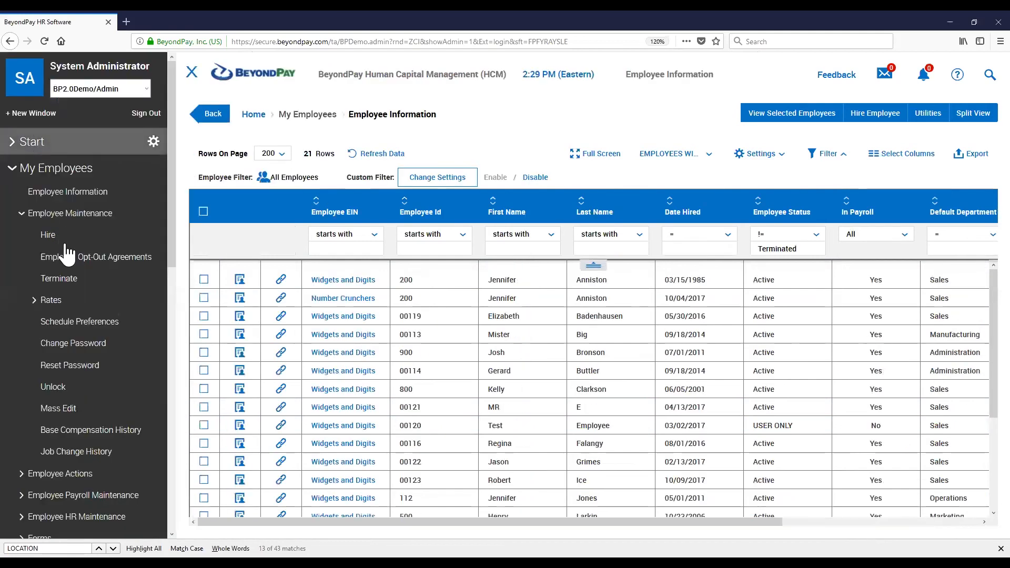
pyautogui.scroll(-4, 64, 246)
pyautogui.scroll(-5, 64, 246)
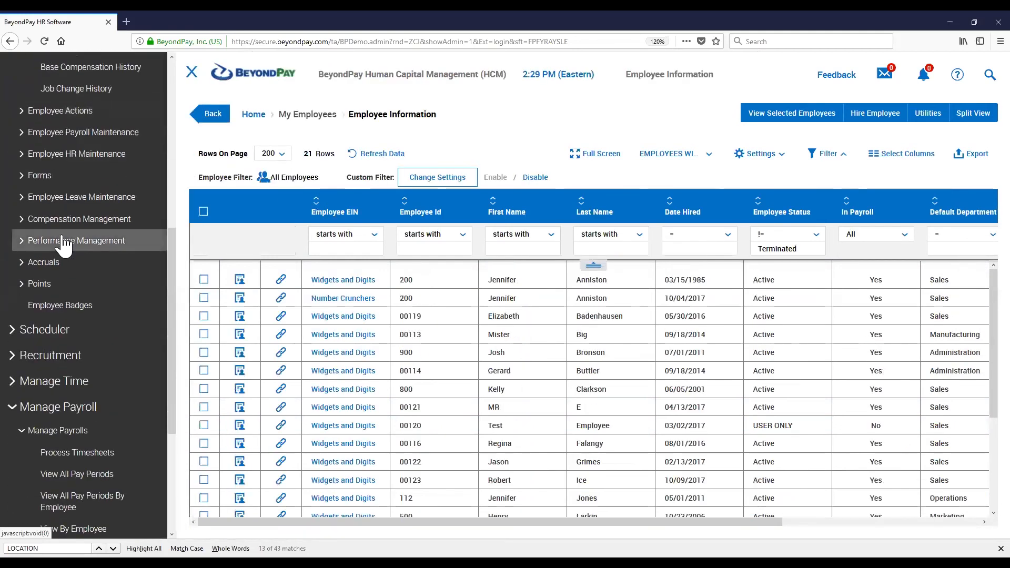
pyautogui.scroll(-1, 64, 243)
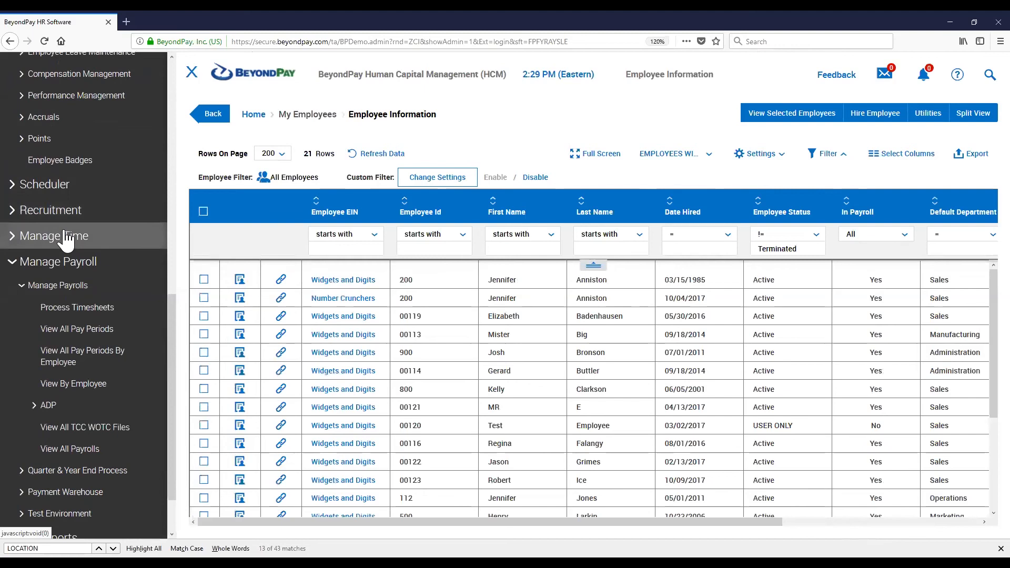
pyautogui.scroll(7, 66, 240)
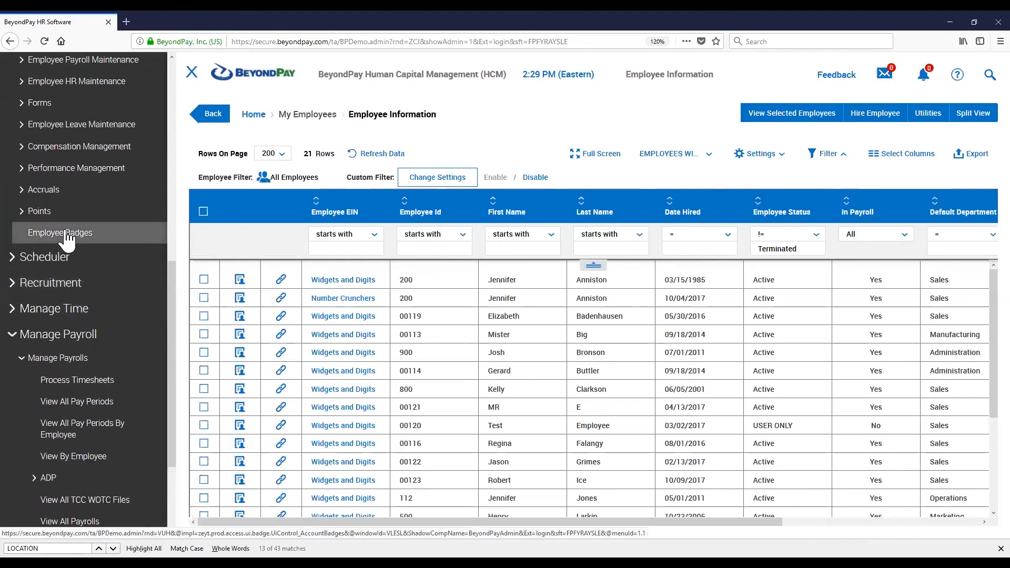
pyautogui.scroll(3, 66, 240)
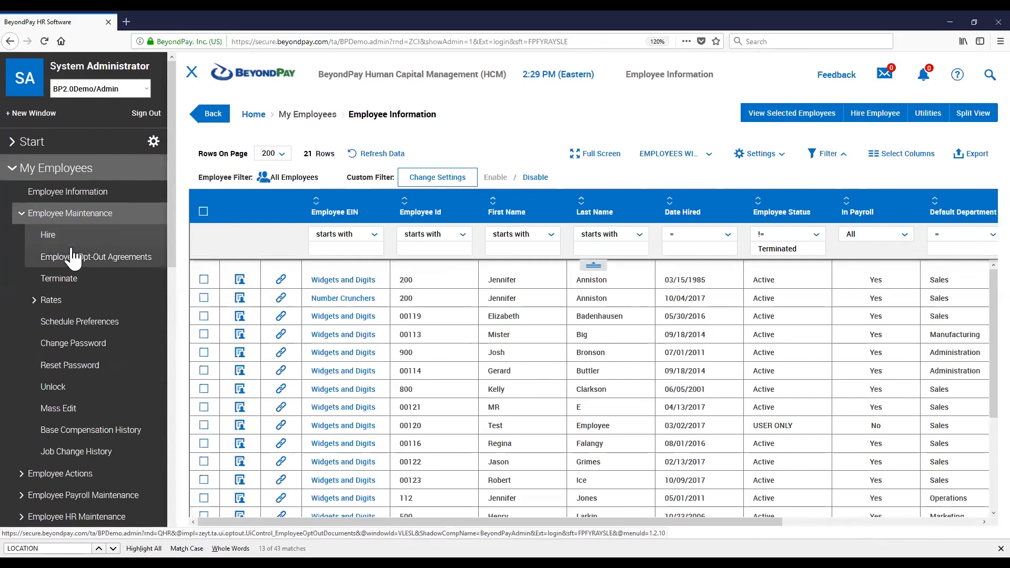
pyautogui.scroll(-4, 72, 269)
pyautogui.scroll(-4, 72, 271)
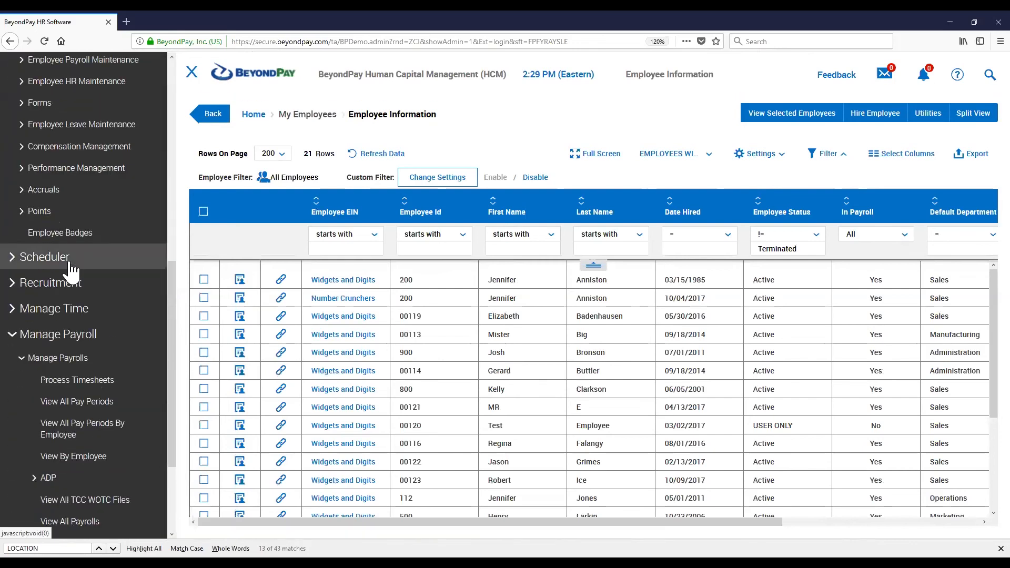
pyautogui.scroll(-3, 72, 271)
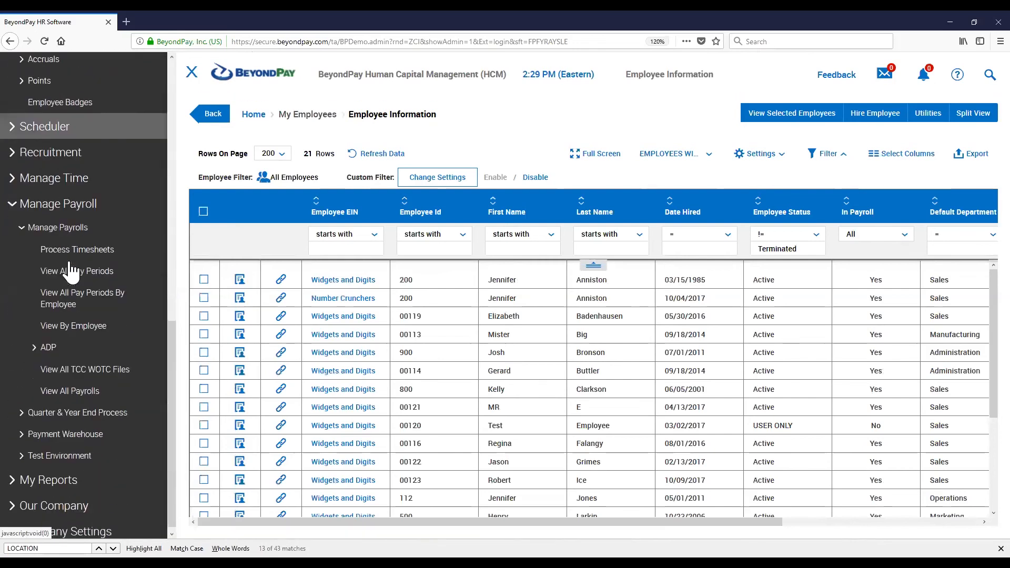
pyautogui.click(59, 339)
pyautogui.scroll(-3, 60, 342)
pyautogui.click(53, 417)
pyautogui.scroll(-3, 60, 342)
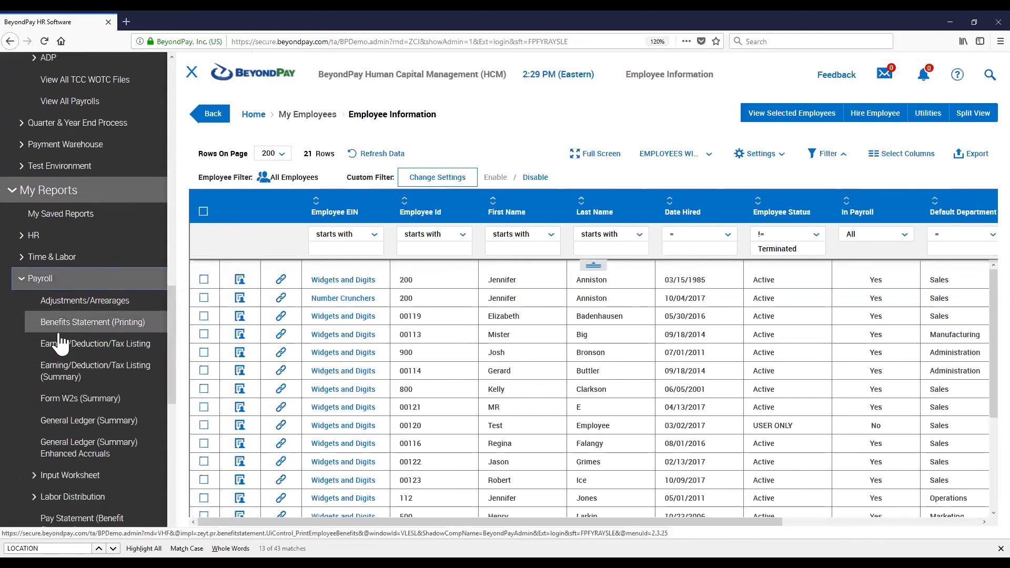
pyautogui.scroll(-2, 60, 342)
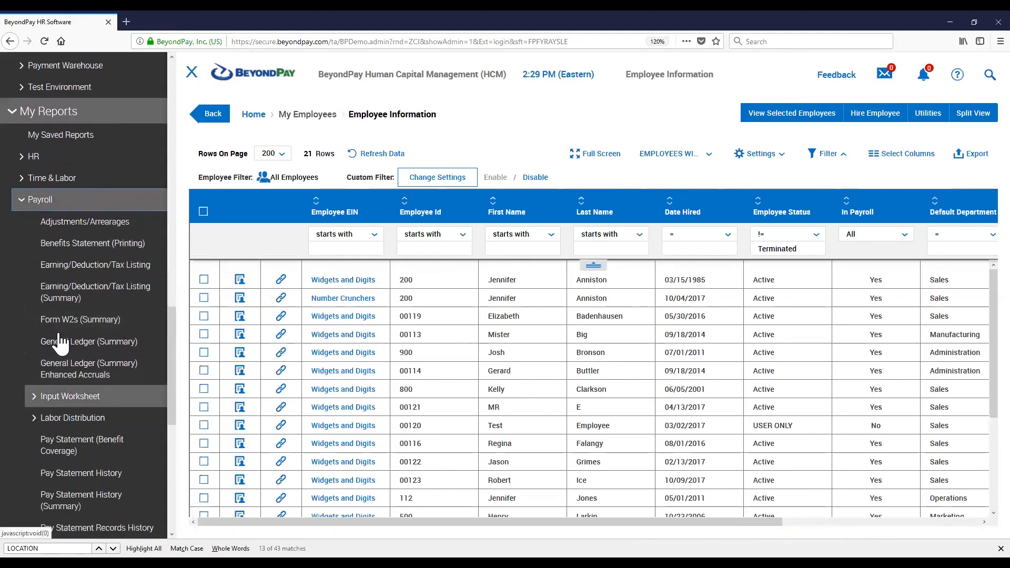
pyautogui.scroll(-2, 61, 343)
pyautogui.scroll(-2, 60, 342)
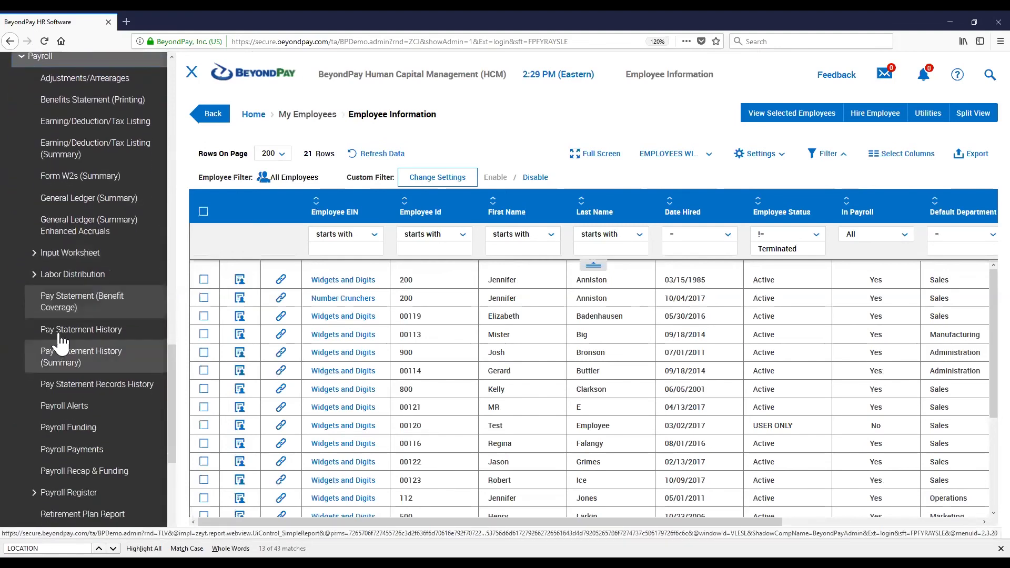
pyautogui.scroll(-2, 55, 342)
pyautogui.scroll(2, 58, 339)
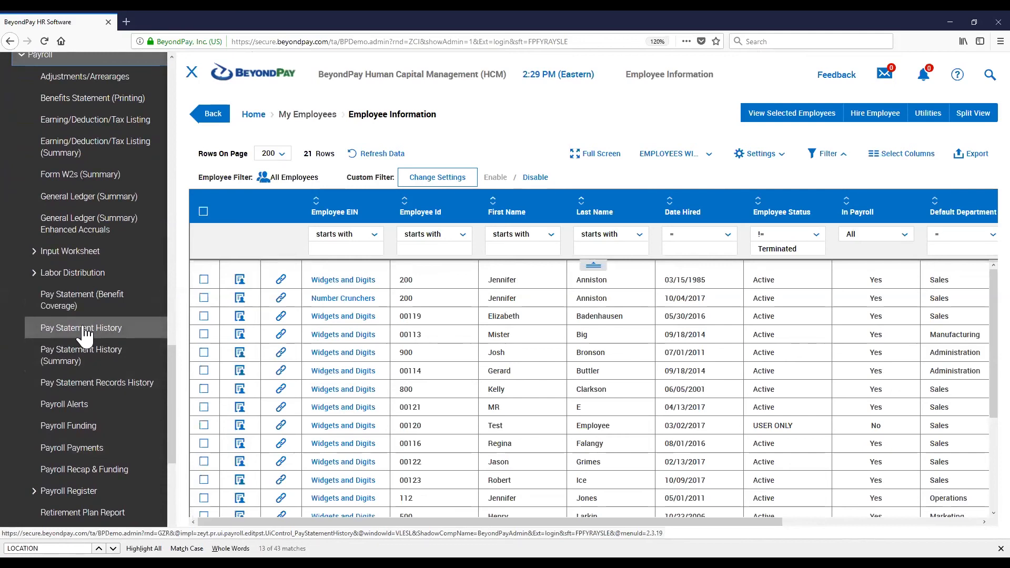
pyautogui.click(83, 328)
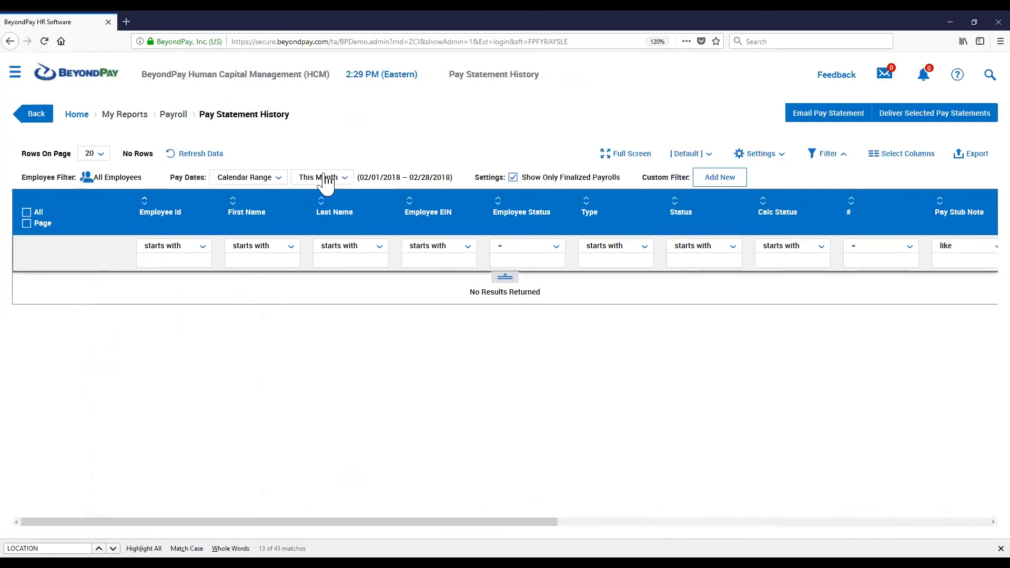
# Set the report's Pay Dates range to Last Year
pyautogui.click(323, 178)
pyautogui.click(327, 214)
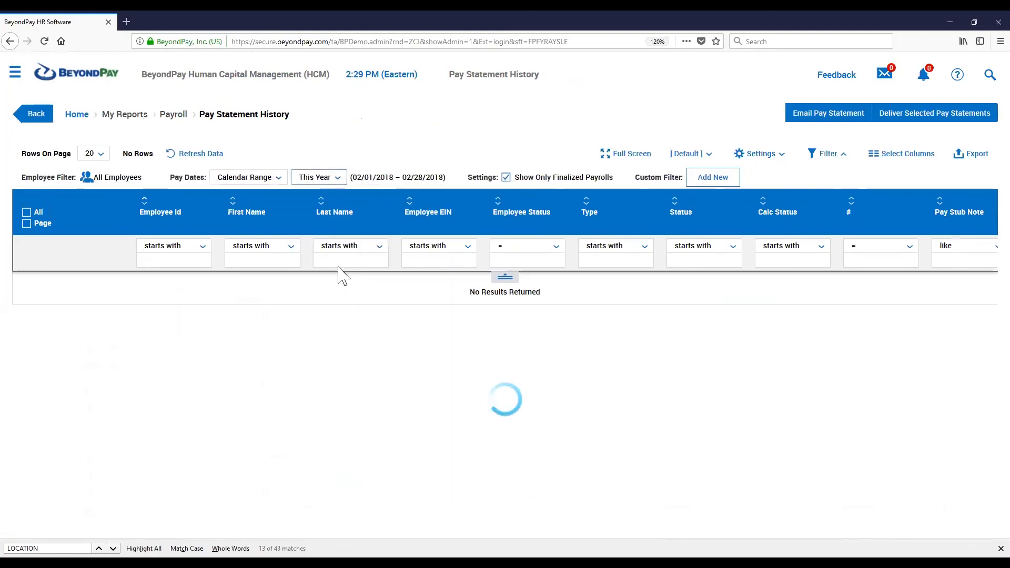
pyautogui.click(322, 182)
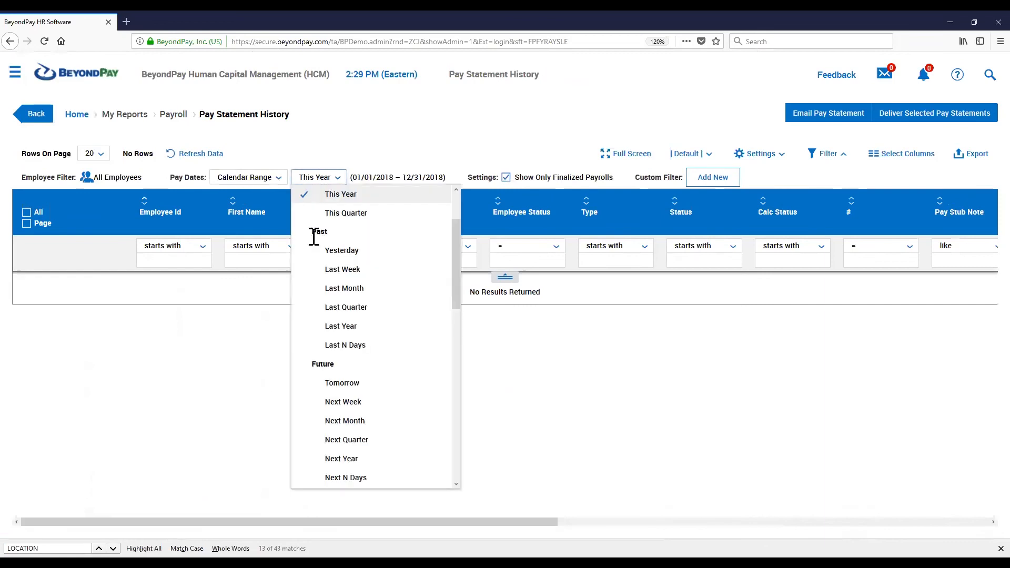
pyautogui.click(368, 325)
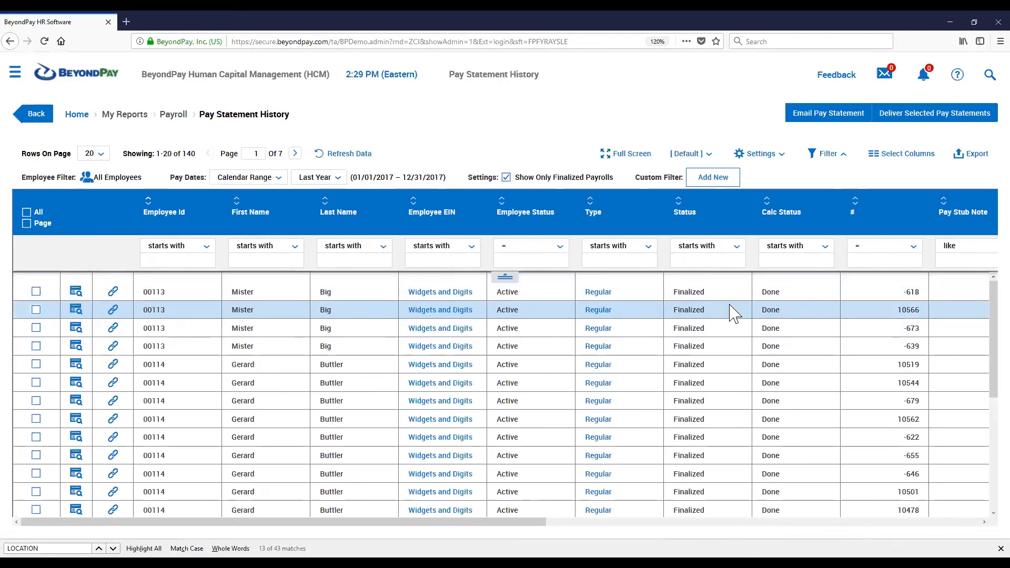
# Search the report's available columns for GEN and close the column selector without adding any
pyautogui.click(893, 157)
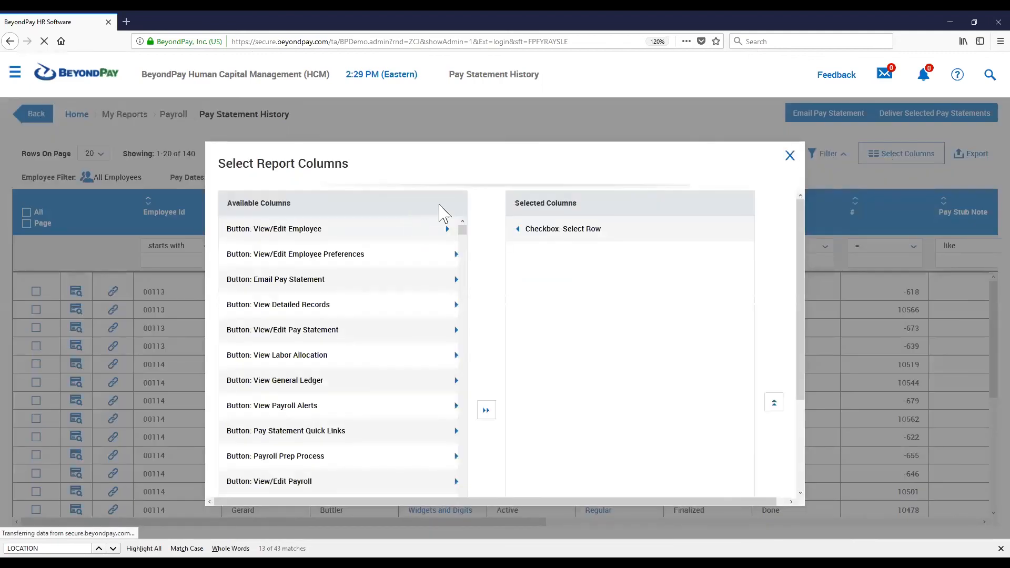
pyautogui.click(451, 210)
pyautogui.write('GEN')
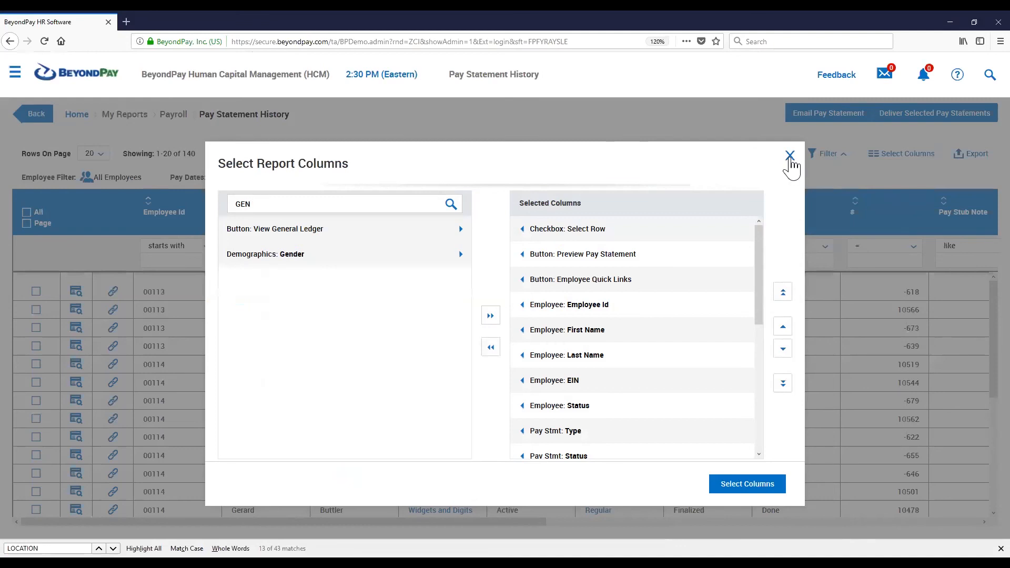
pyautogui.click(790, 157)
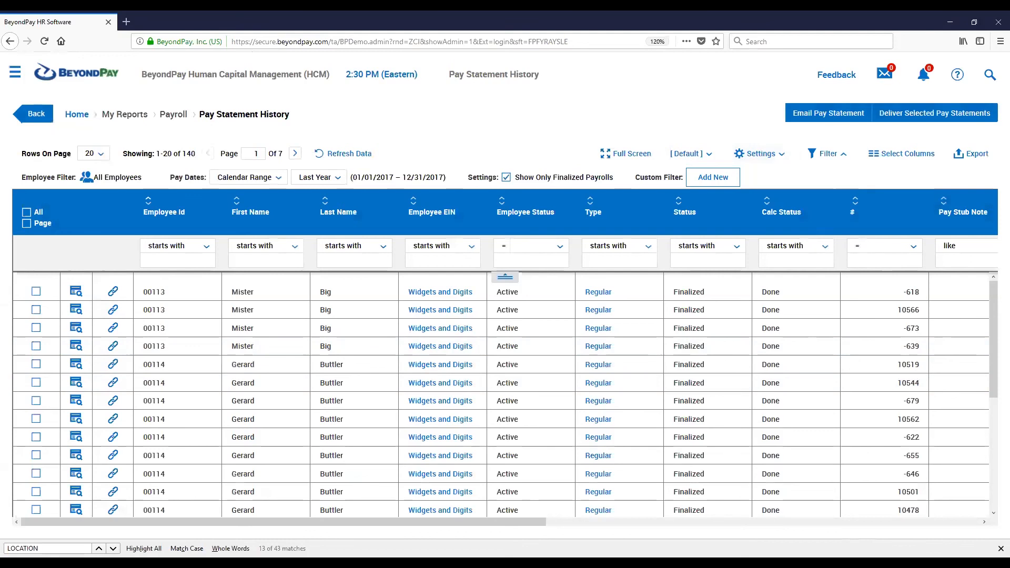
# Open the Employee Information list under My Employees from the navigation menu
pyautogui.click(14, 73)
pyautogui.scroll(7, 64, 184)
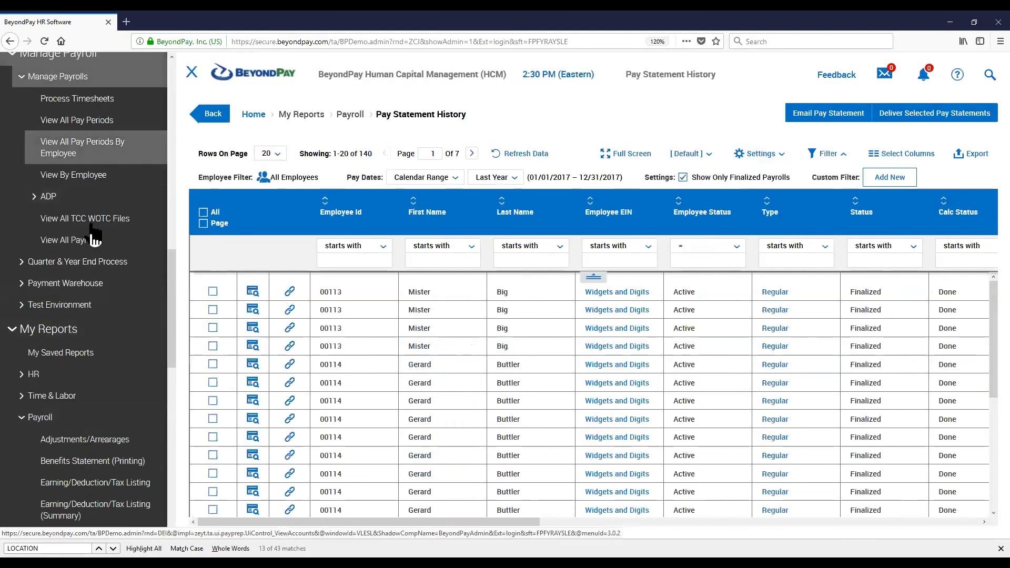
pyautogui.scroll(15, 93, 236)
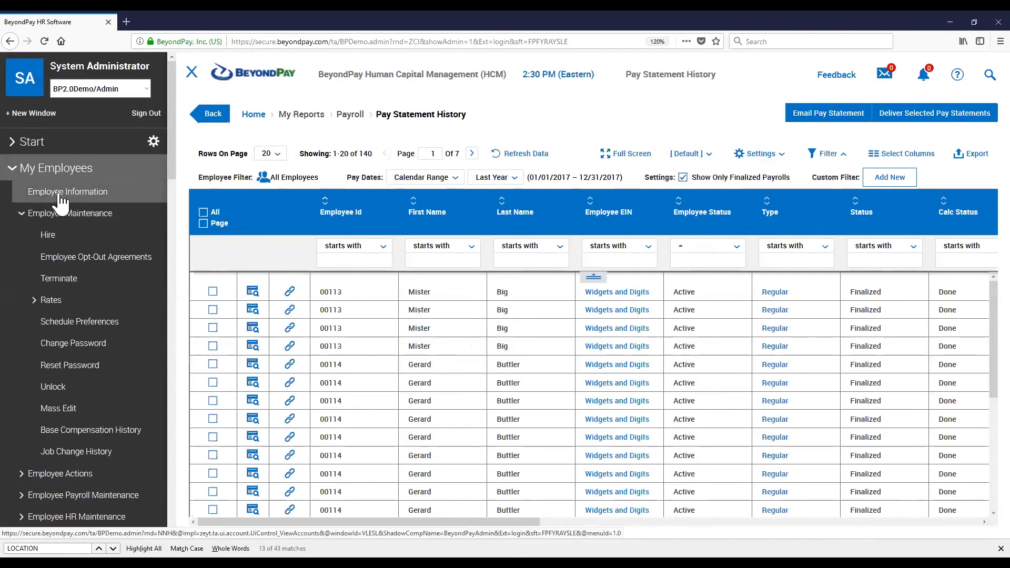
pyautogui.click(58, 192)
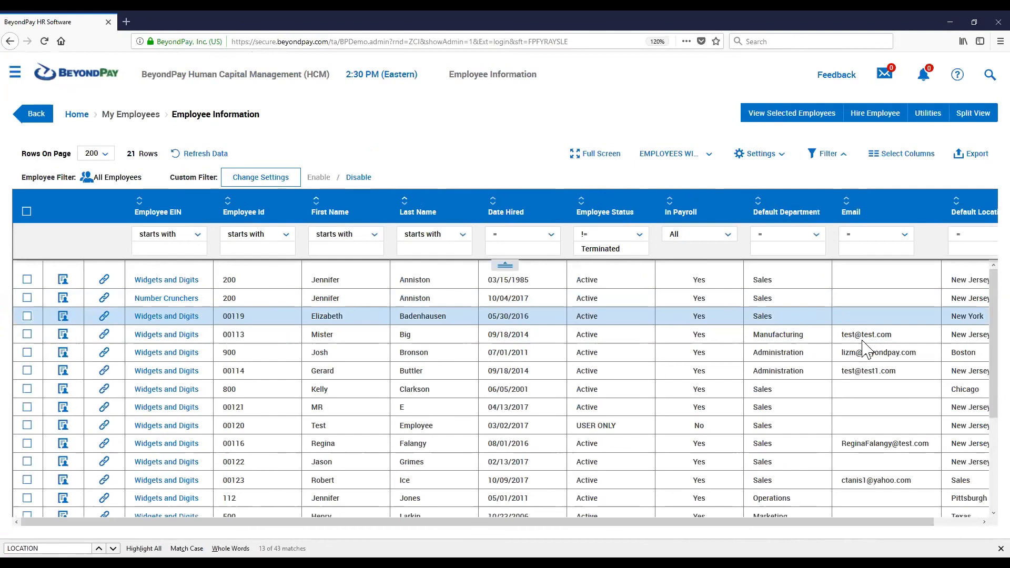
# Group the employee list by the Default Locations column
pyautogui.moveTo(969, 202)
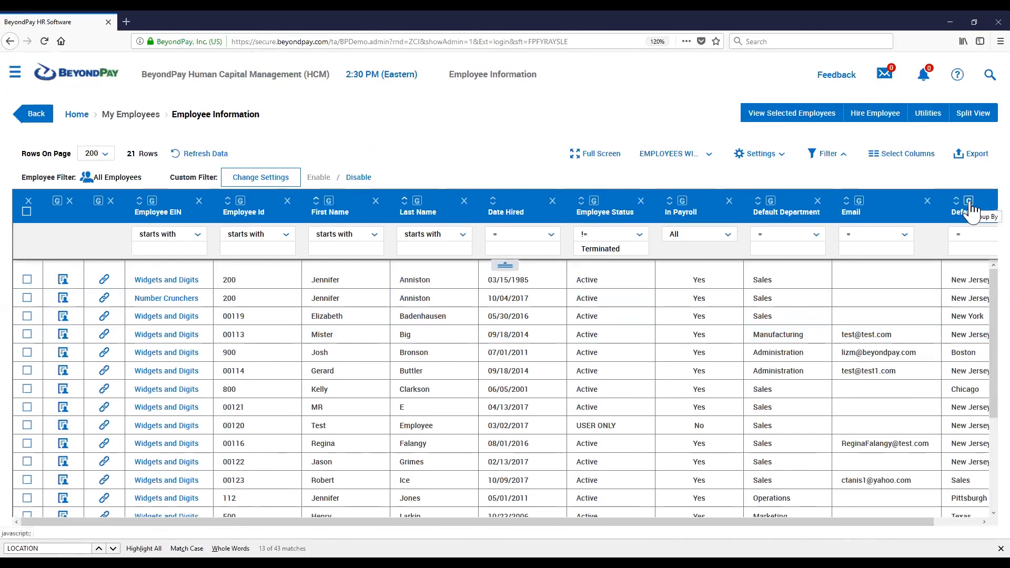
pyautogui.click(970, 203)
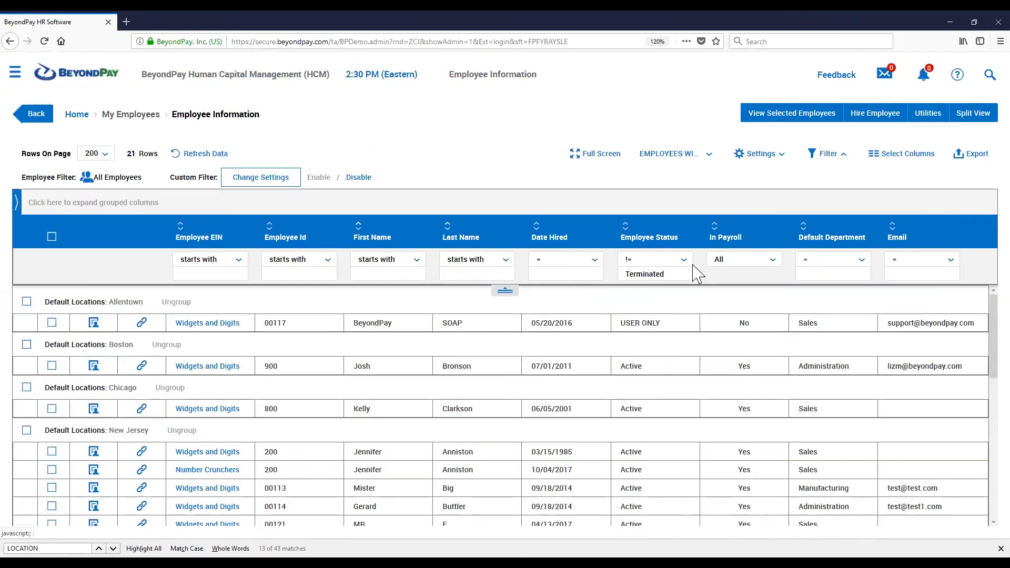
pyautogui.scroll(-3, 697, 274)
pyautogui.moveTo(155, 298); pyautogui.dragTo(109, 303)
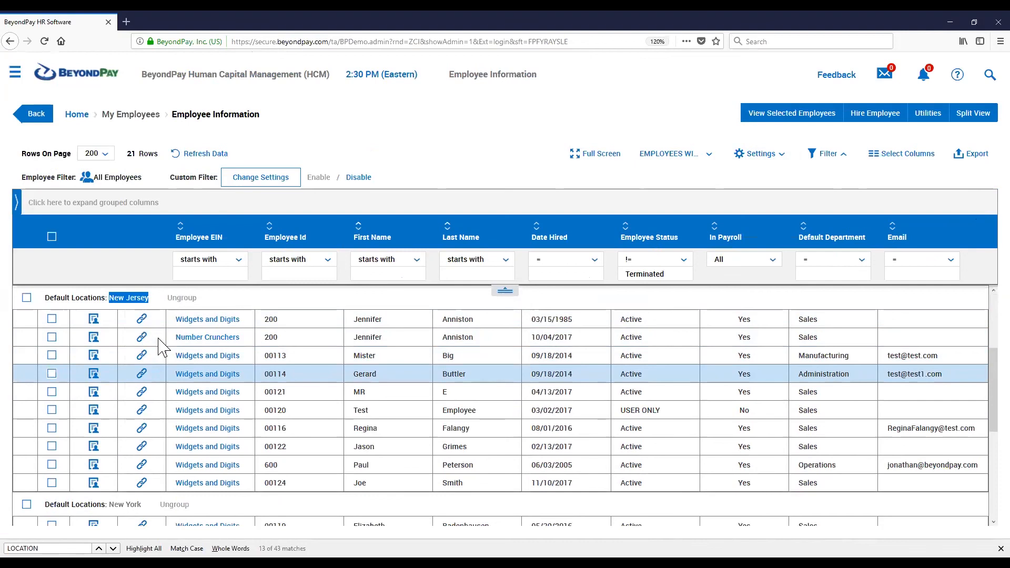
pyautogui.scroll(-3, 163, 348)
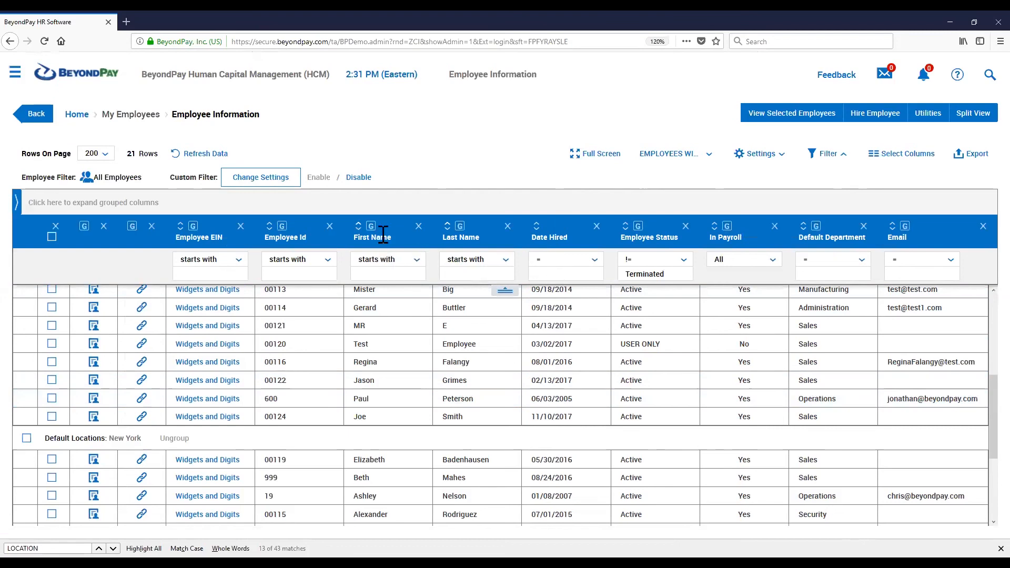
# Filter the First Name column with the != operator to exclude MISTER
pyautogui.click(381, 263)
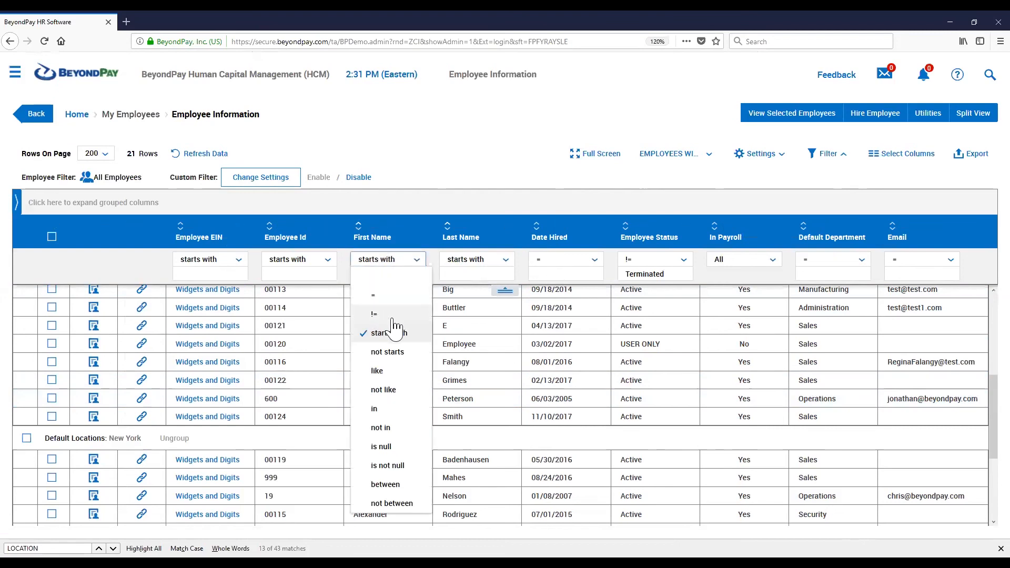
pyautogui.click(367, 317)
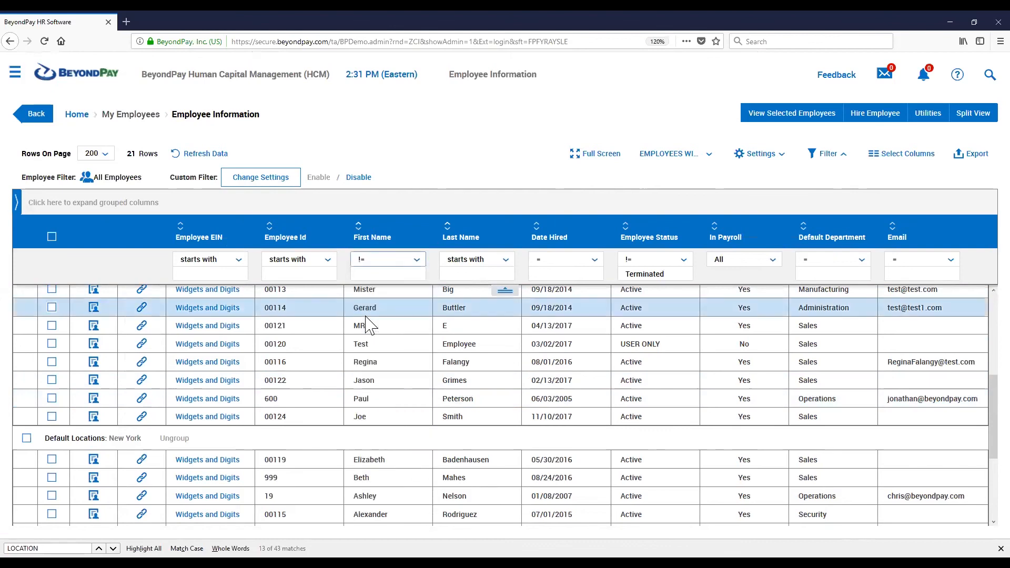
pyautogui.click(377, 261)
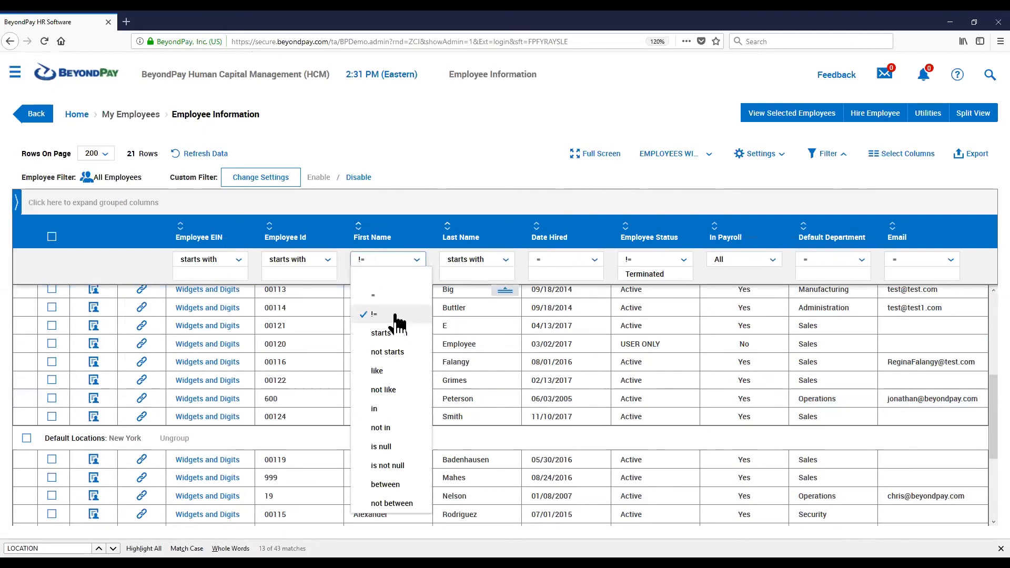
pyautogui.click(395, 317)
pyautogui.click(370, 275)
pyautogui.write('MISTER')
pyautogui.press('Return')
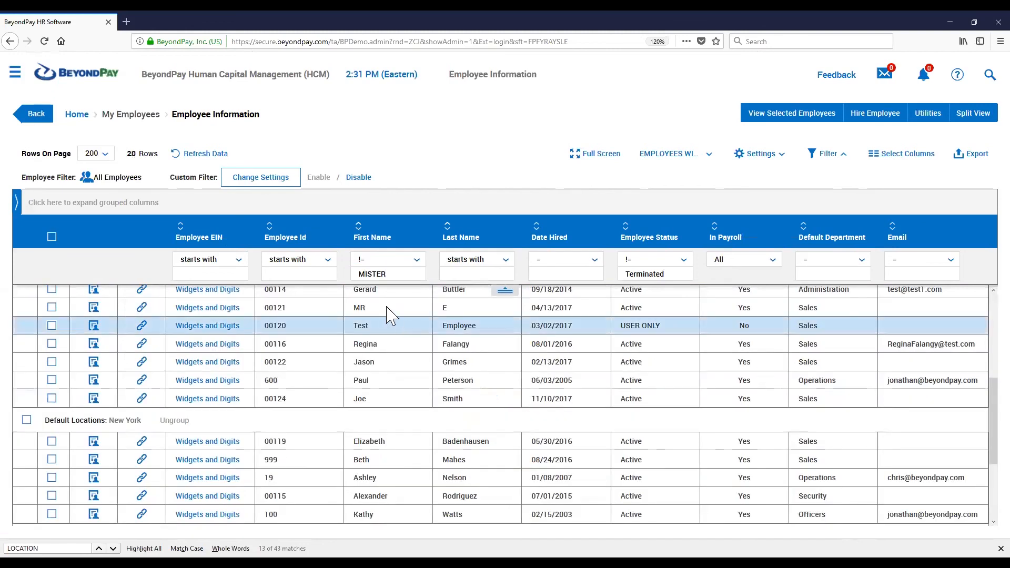
pyautogui.scroll(3, 389, 316)
pyautogui.click(383, 267)
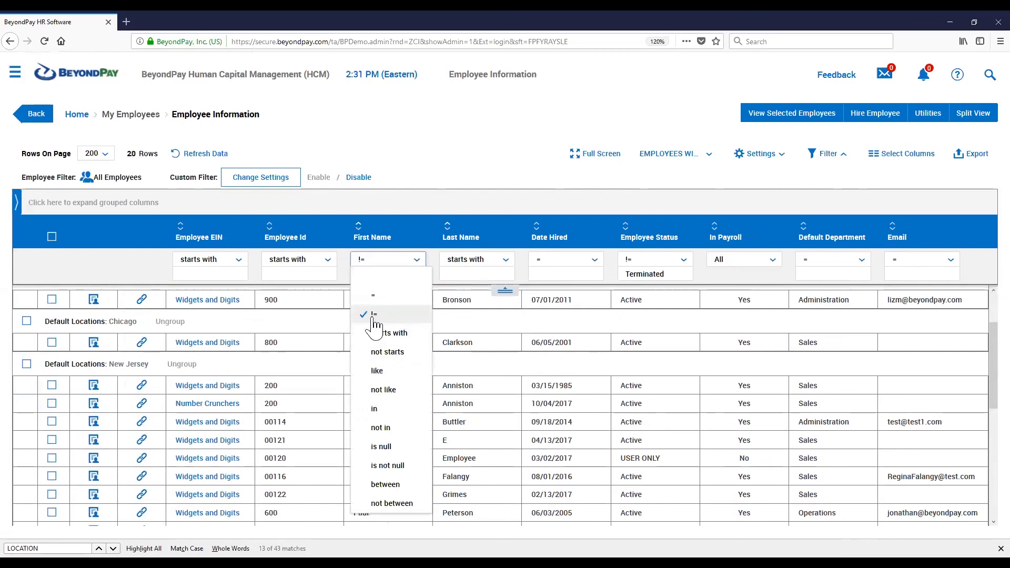
pyautogui.click(401, 317)
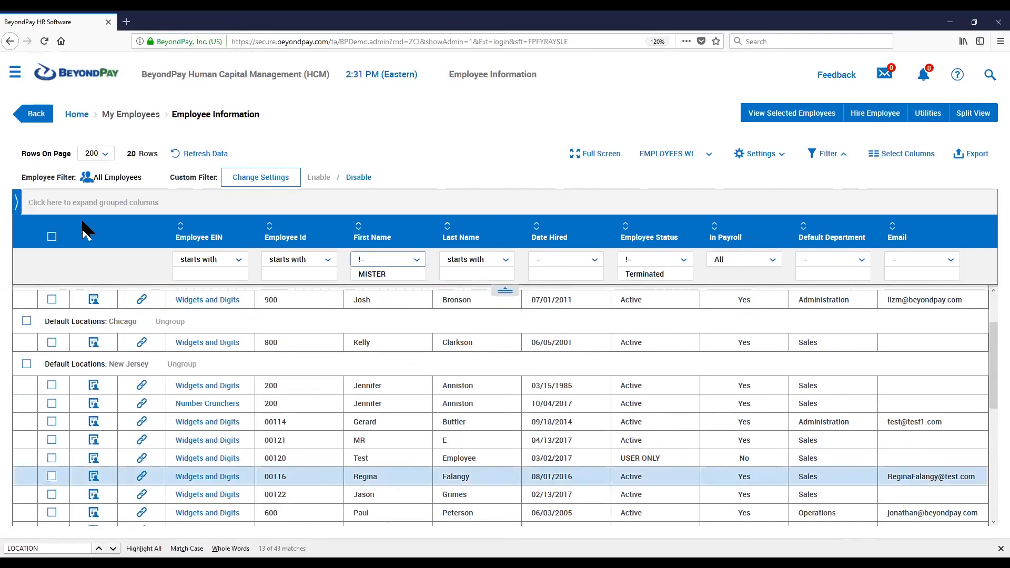
pyautogui.click(398, 275)
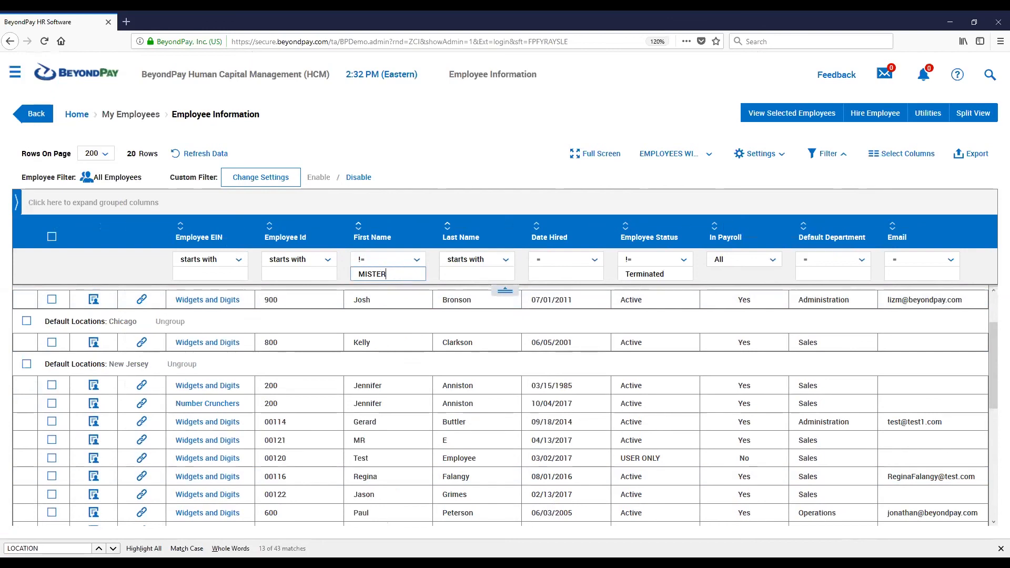
# Open the export options to review the available export formats and close them
pyautogui.click(974, 155)
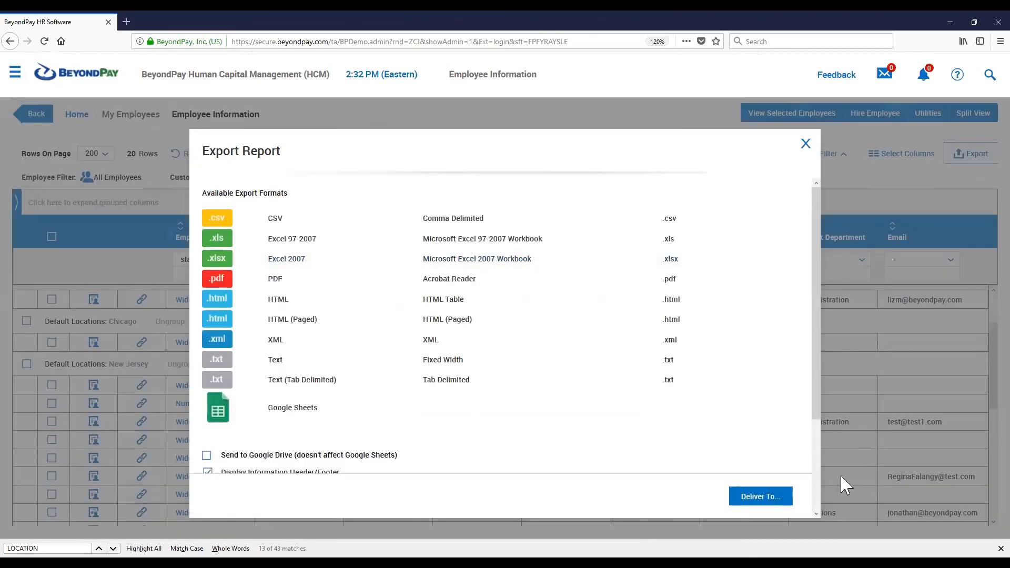
pyautogui.click(805, 143)
# Open the list's Custom Settings export options and set Page Break to Group 1
pyautogui.click(747, 153)
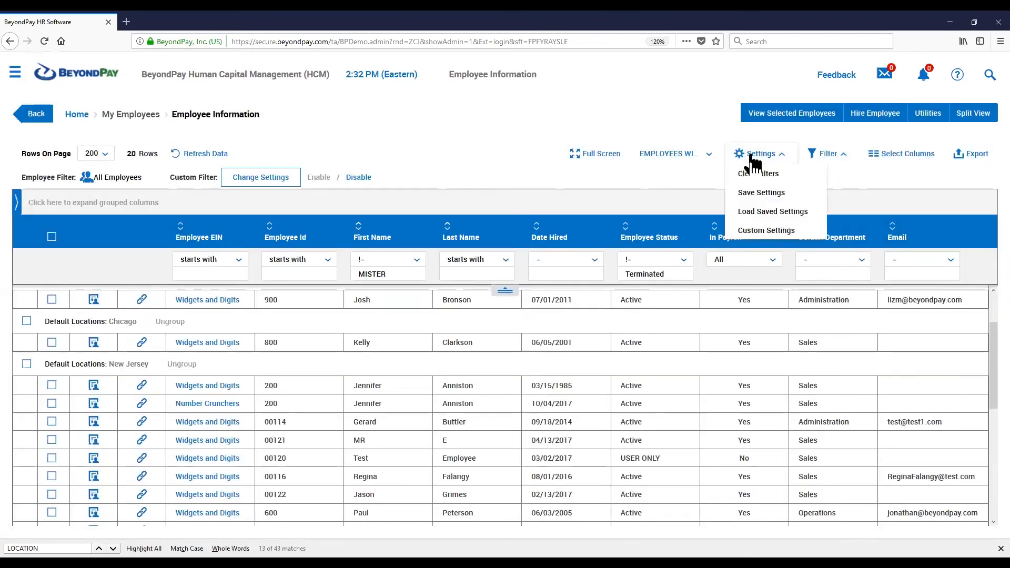
pyautogui.click(762, 234)
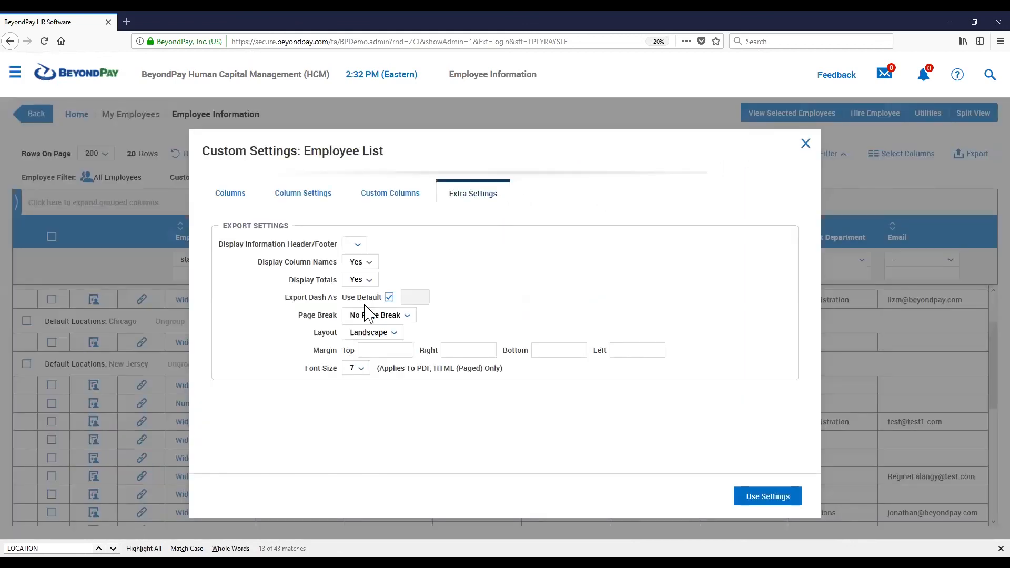
pyautogui.moveTo(318, 314); pyautogui.dragTo(338, 315)
pyautogui.click(371, 317)
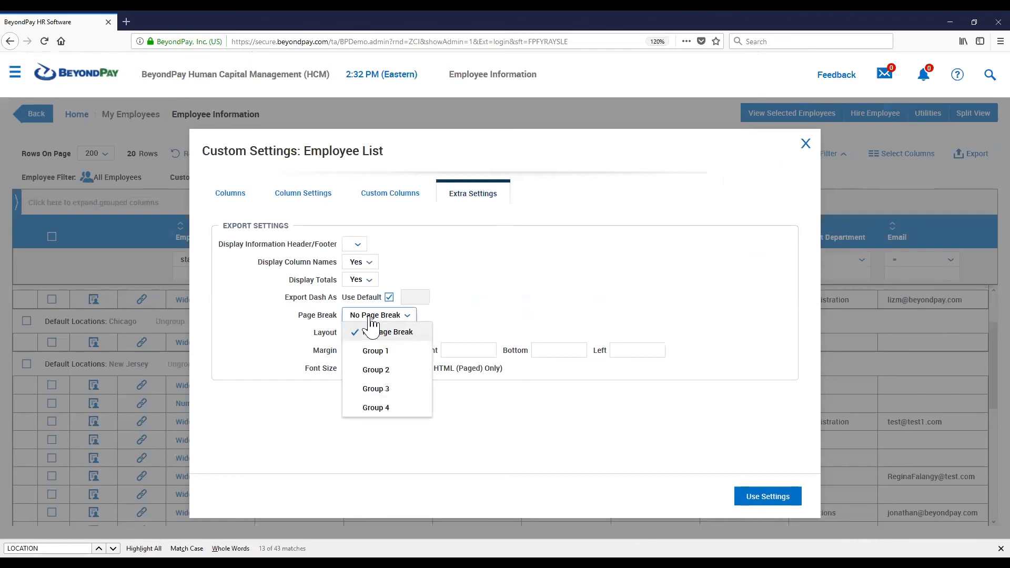
pyautogui.click(378, 354)
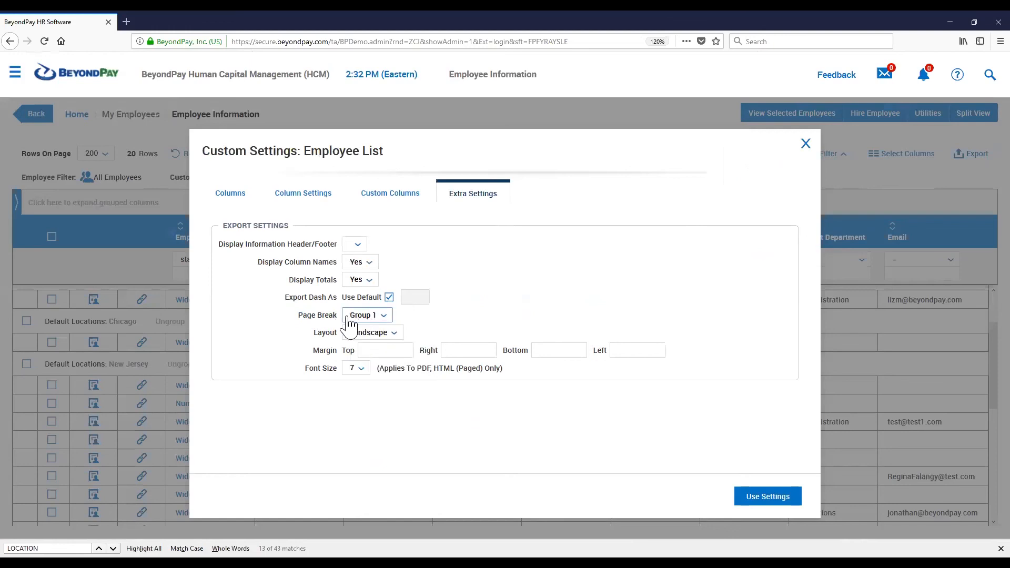
# Set Display Totals and Display Information Header/Footer to No, and clear Use Default for Export Dash As
pyautogui.moveTo(299, 317); pyautogui.dragTo(456, 318)
pyautogui.click(457, 317)
pyautogui.click(348, 285)
pyautogui.click(363, 315)
pyautogui.click(359, 248)
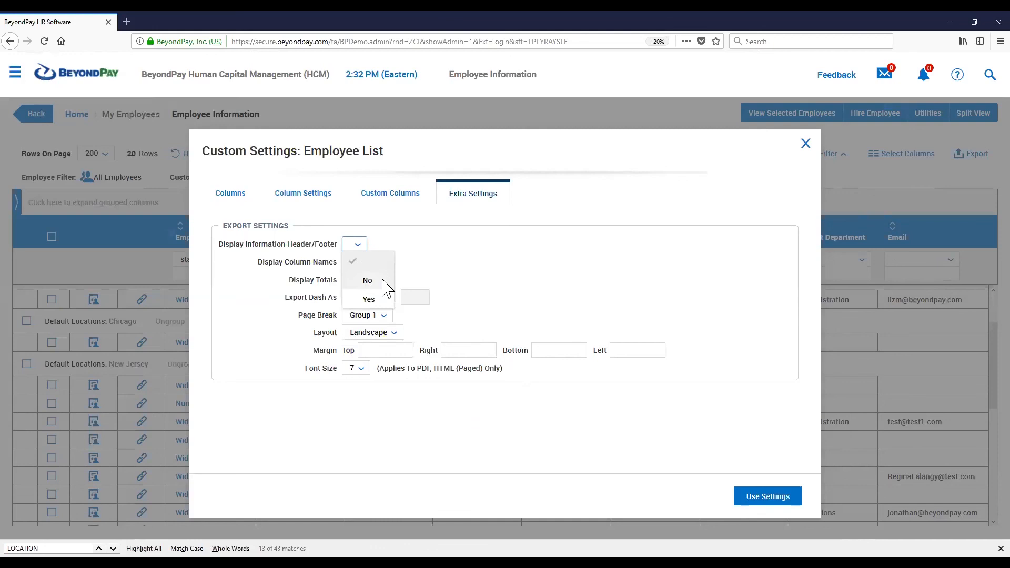
pyautogui.click(384, 284)
pyautogui.click(389, 298)
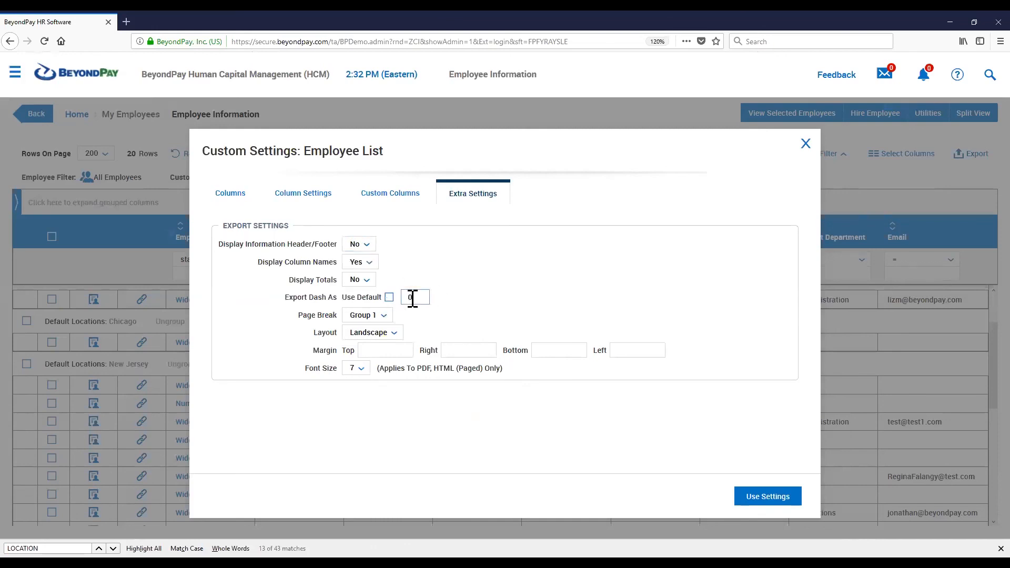